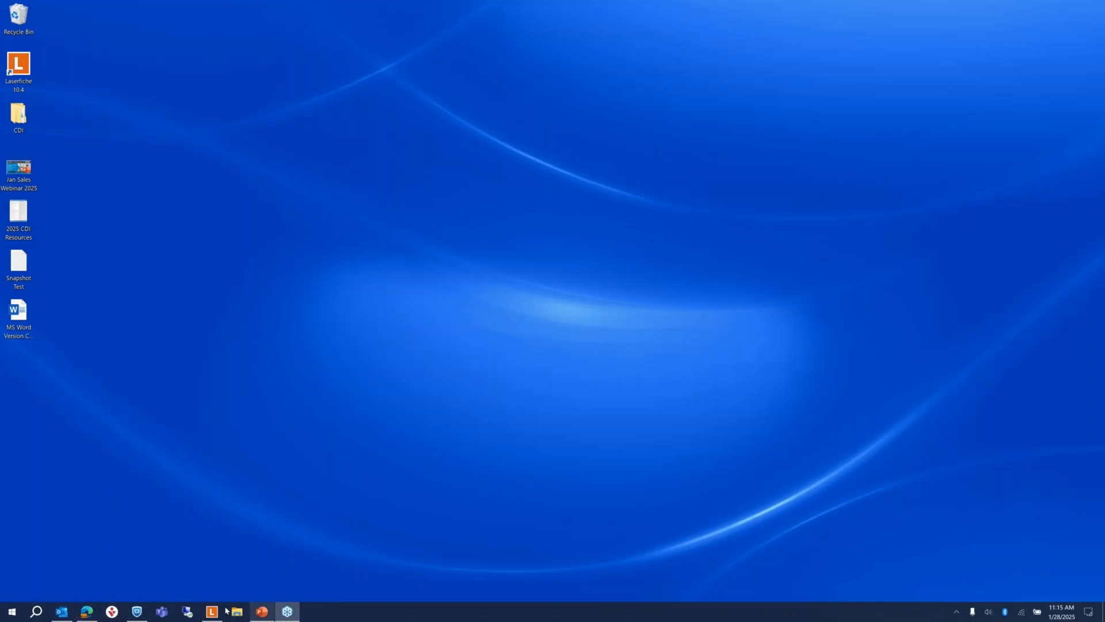
# Step: Restore Laserfiche and open _Incoming Scans, briefly expanding and collapsing the Client Files tree
pyautogui.click(207, 618)
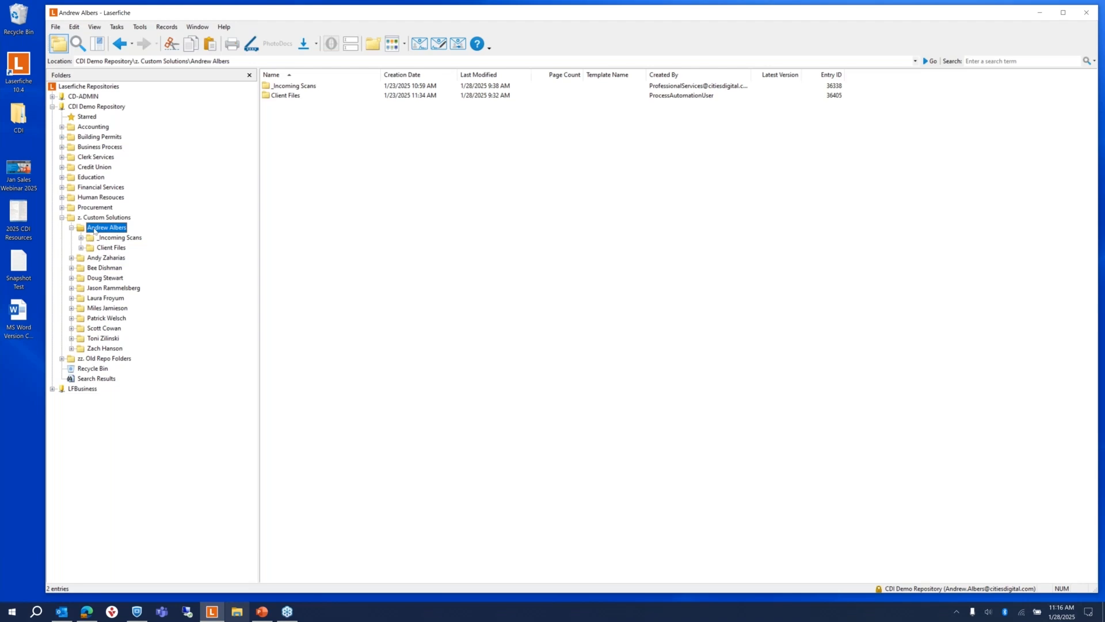
pyautogui.click(111, 239)
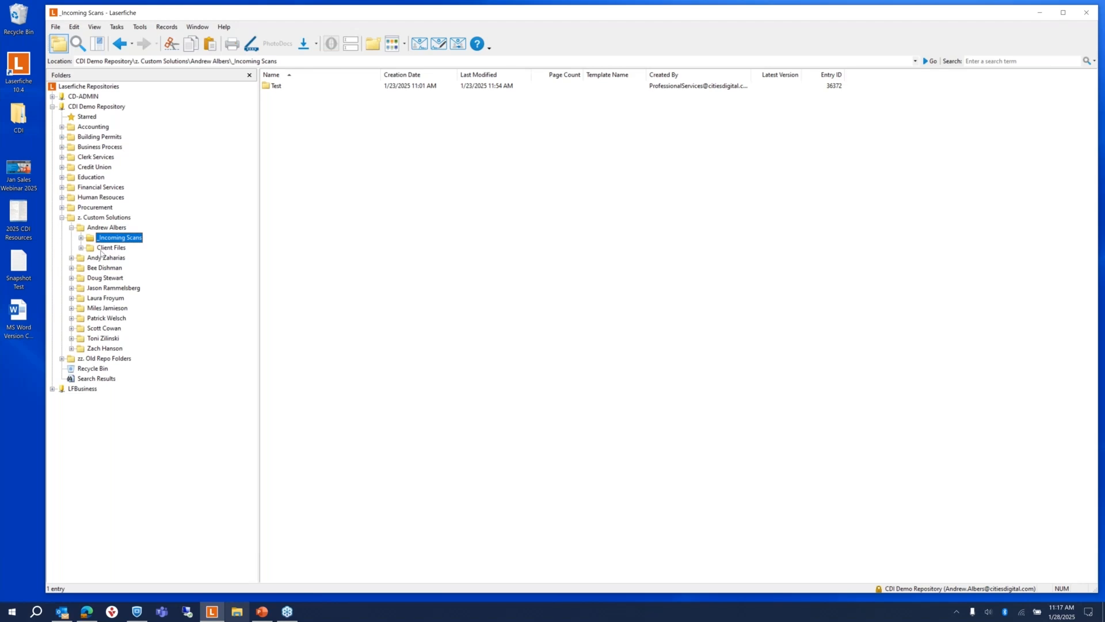
pyautogui.click(82, 250)
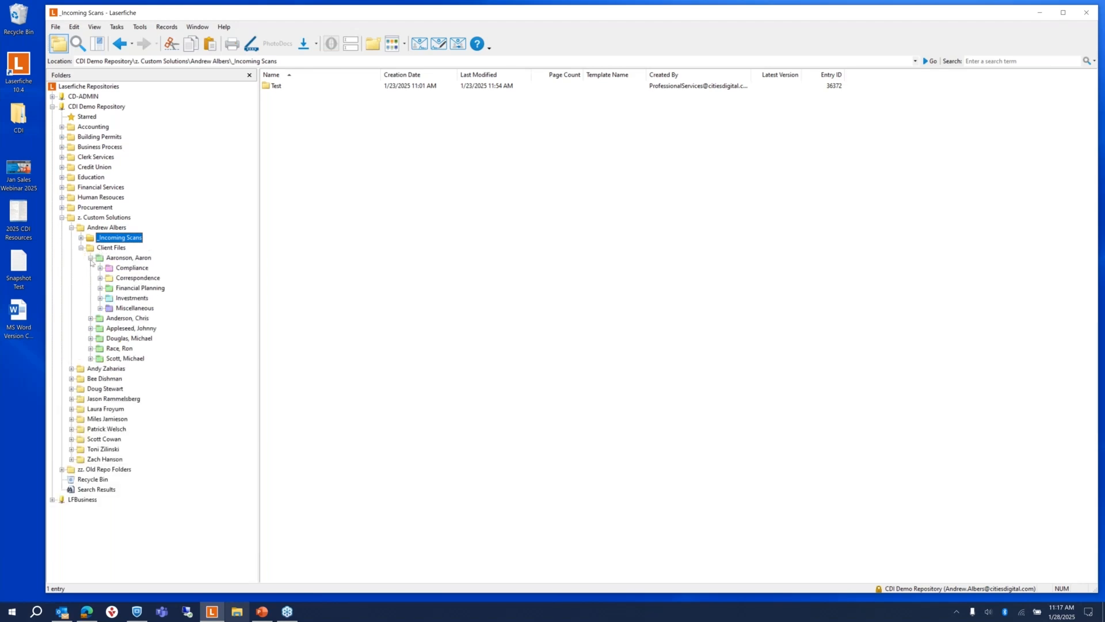
pyautogui.click(90, 257)
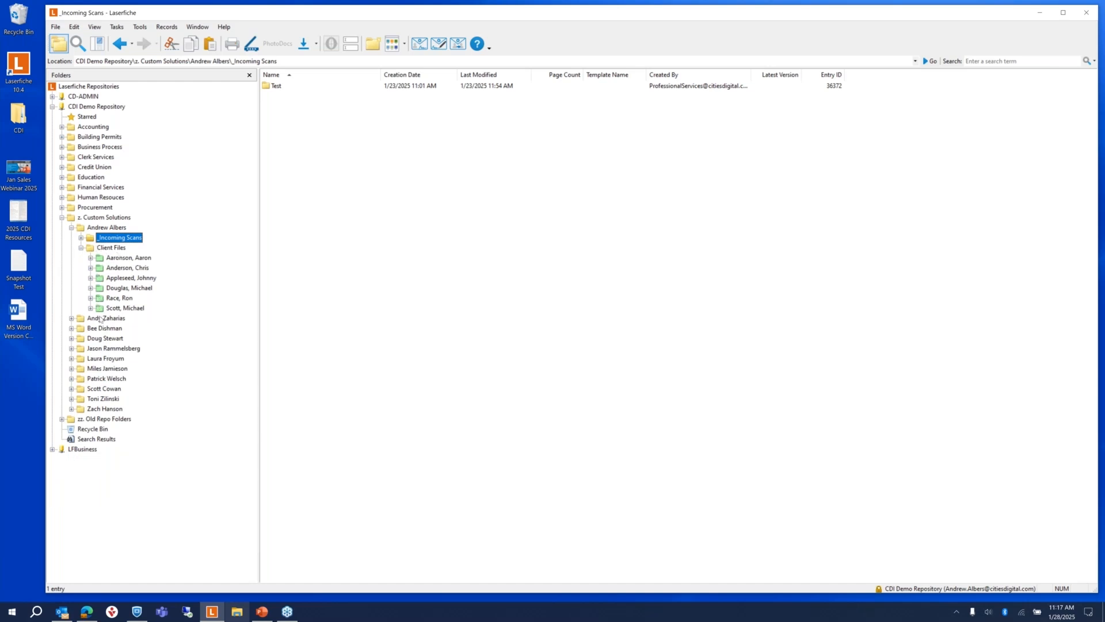
pyautogui.click(90, 258)
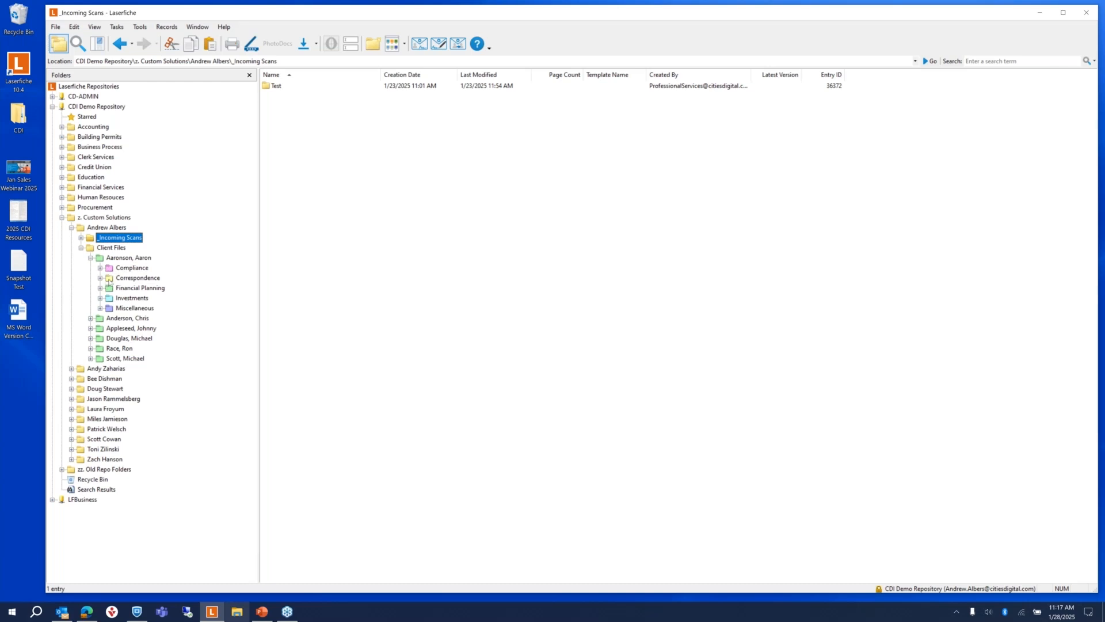
pyautogui.click(91, 258)
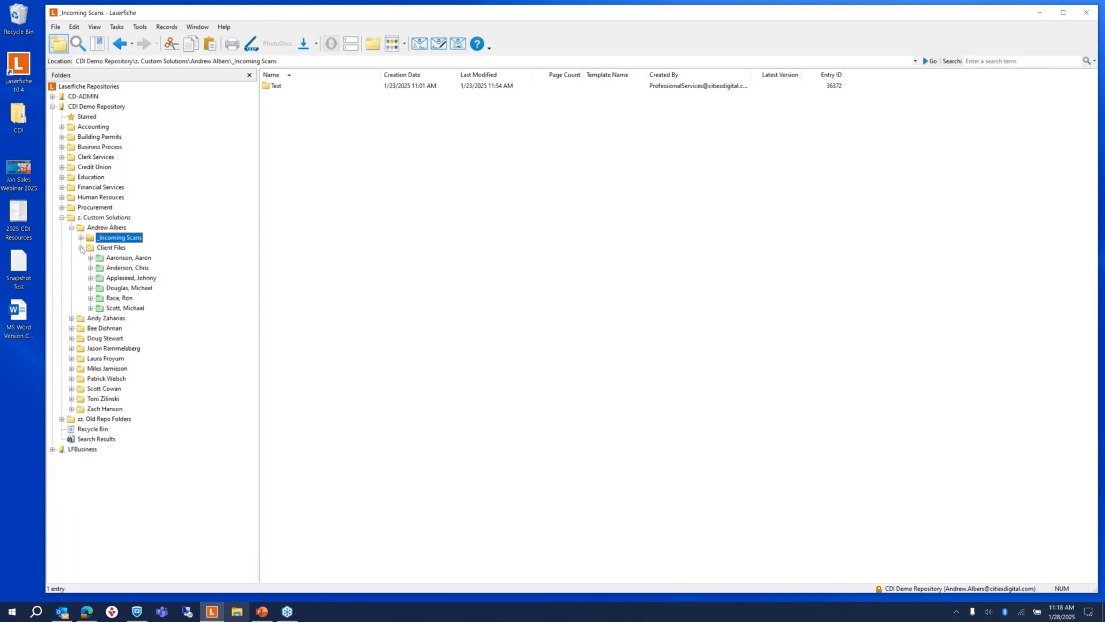
pyautogui.click(81, 248)
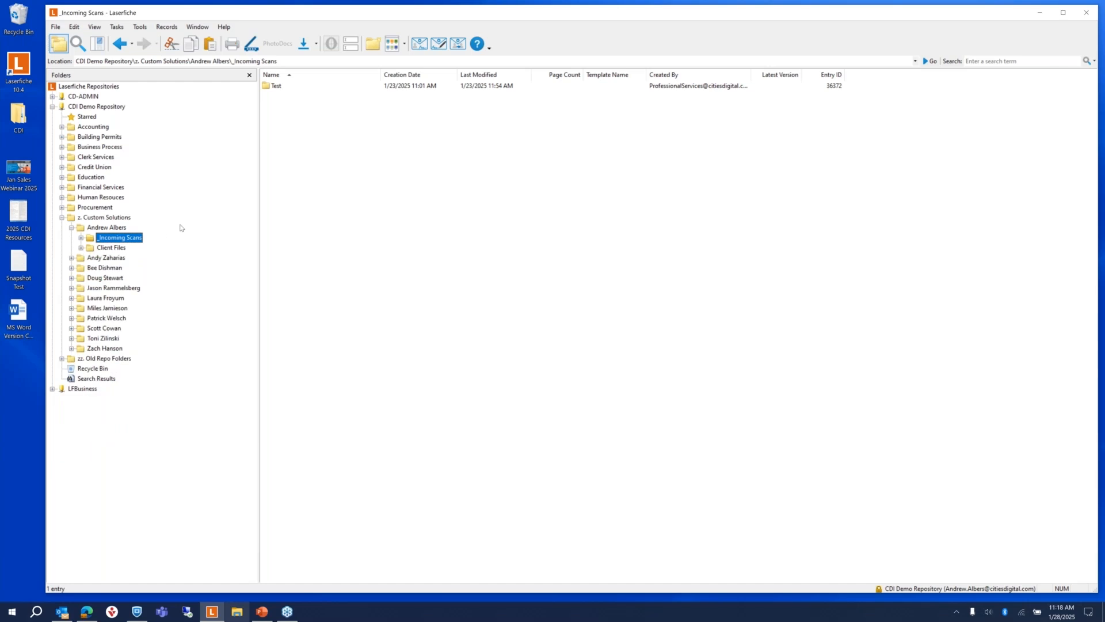
pyautogui.click(326, 129)
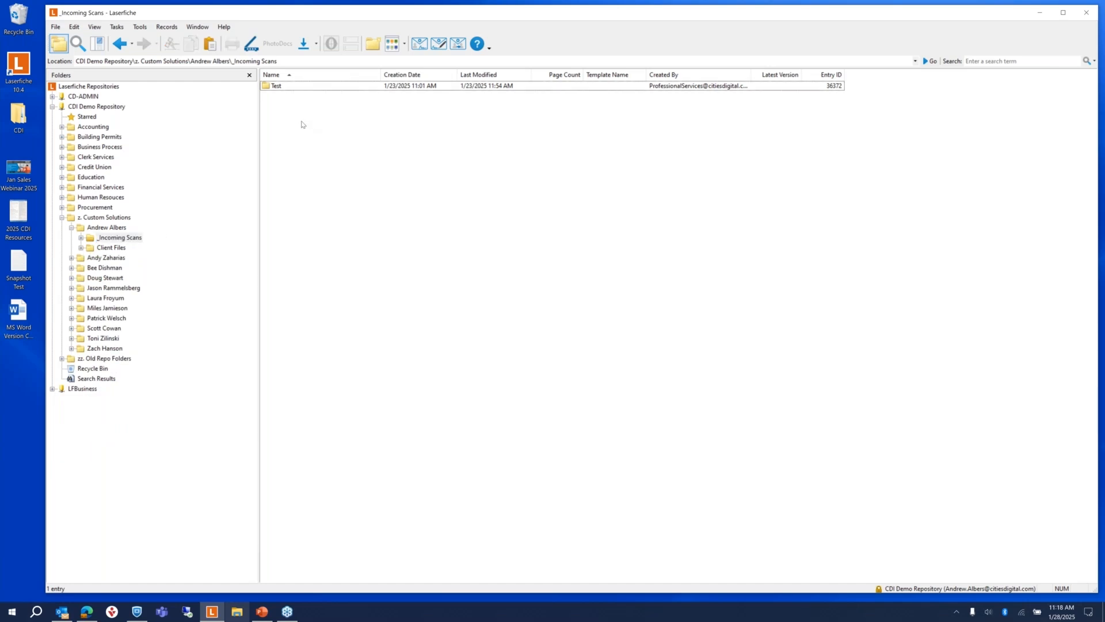
# Step: Start a new document in _Incoming Scans and apply the New Client template
pyautogui.rightClick(301, 122)
pyautogui.moveTo(346, 162)
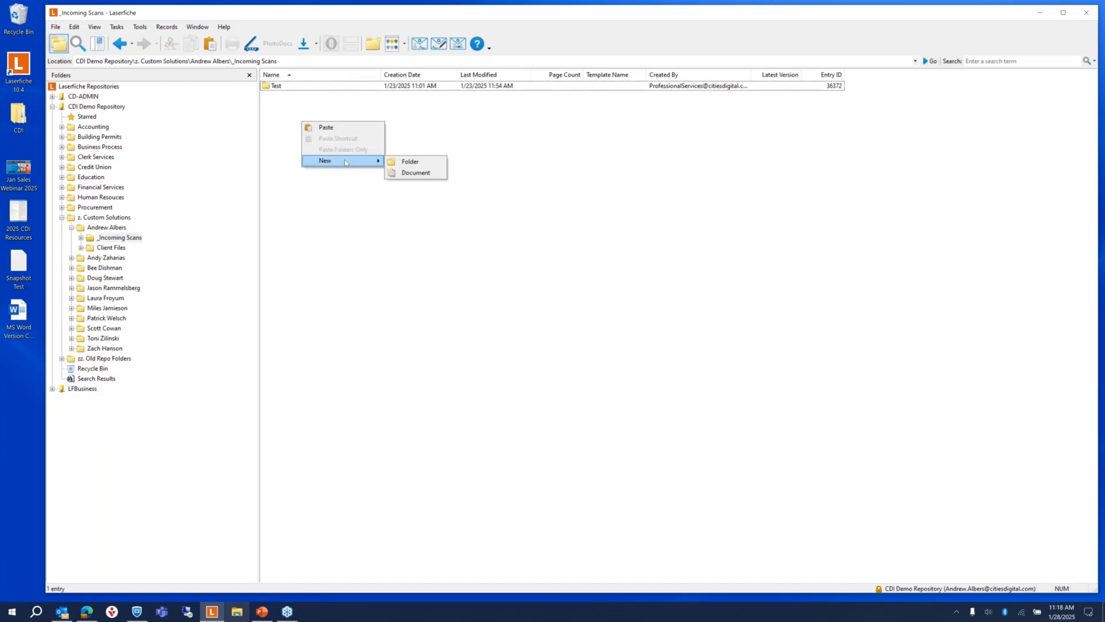
pyautogui.click(416, 172)
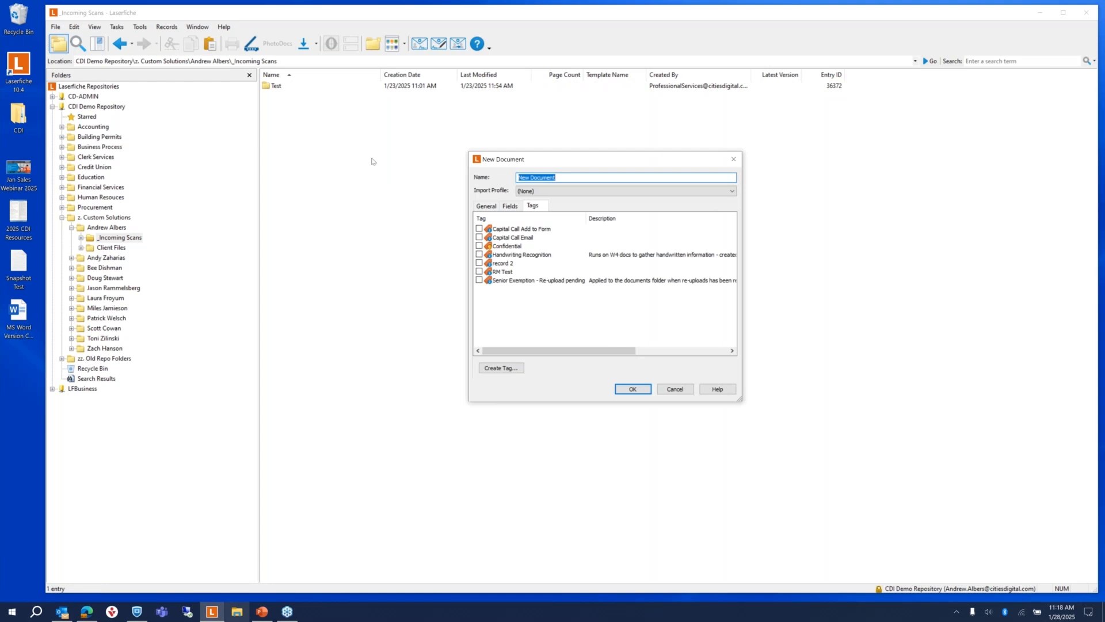
pyautogui.click(487, 206)
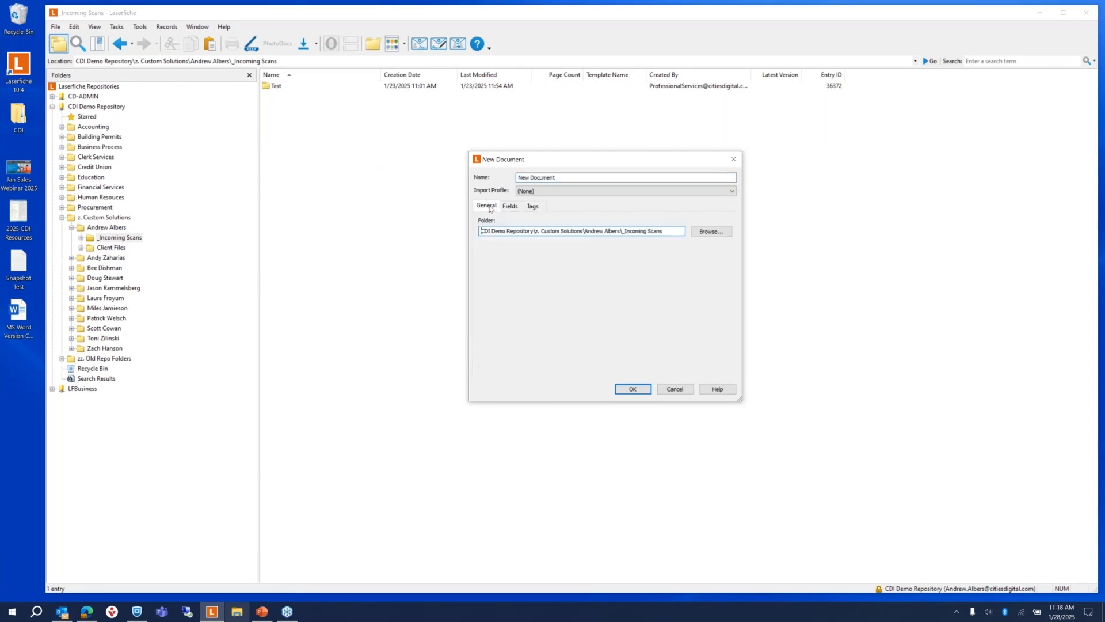
pyautogui.click(511, 207)
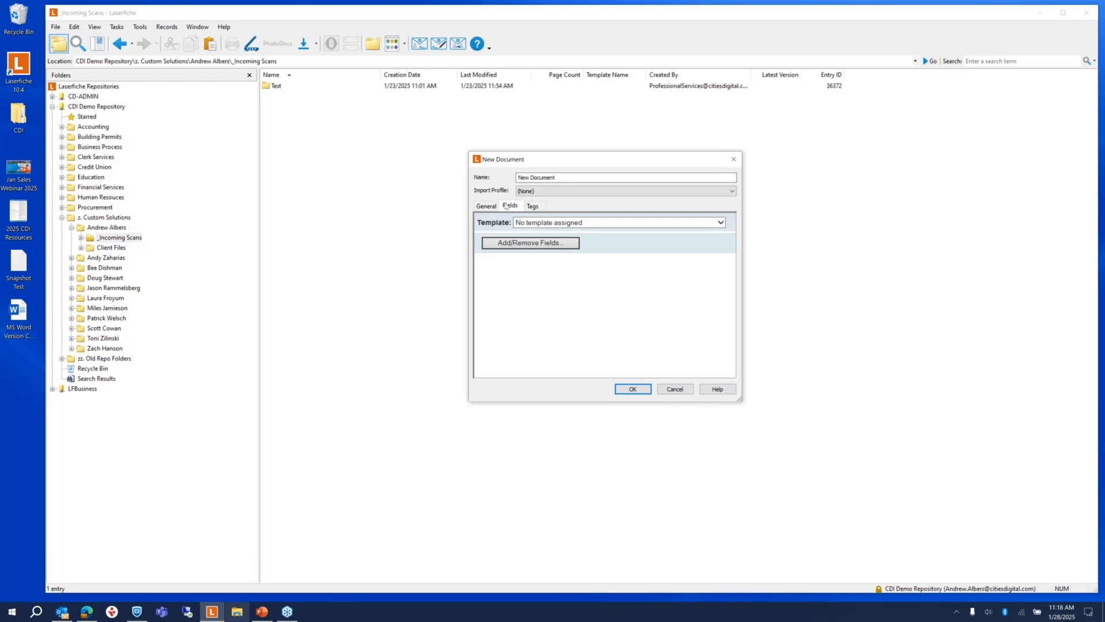
pyautogui.click(580, 224)
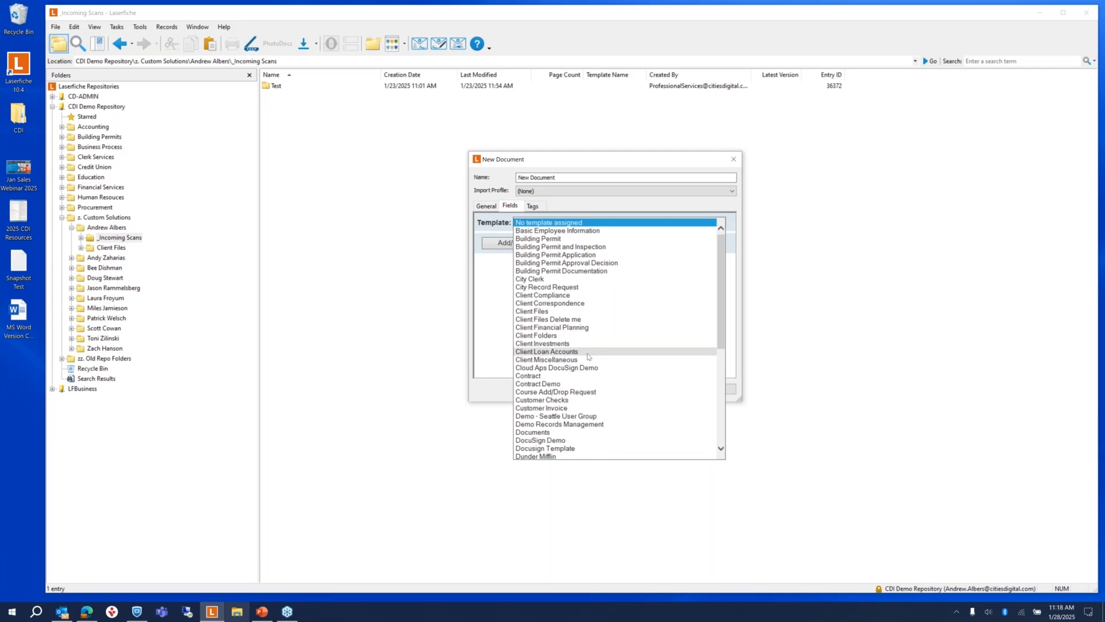
pyautogui.scroll(-6, 577, 362)
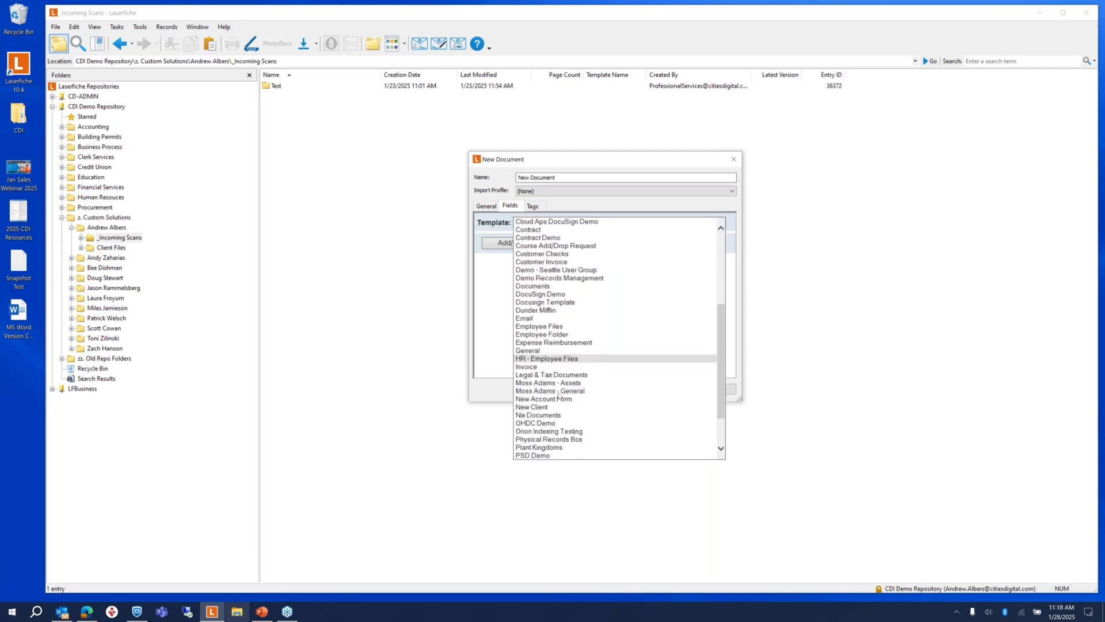
pyautogui.click(544, 407)
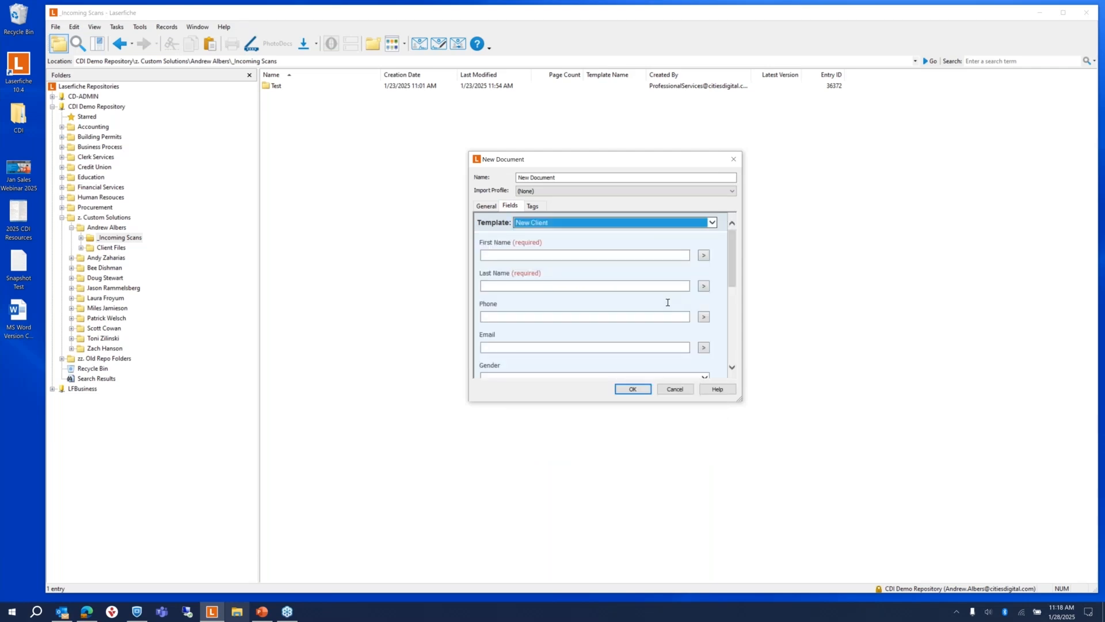
# Step: Enter the client's first and last name and account number, set account type Individual, and save
pyautogui.click(490, 254)
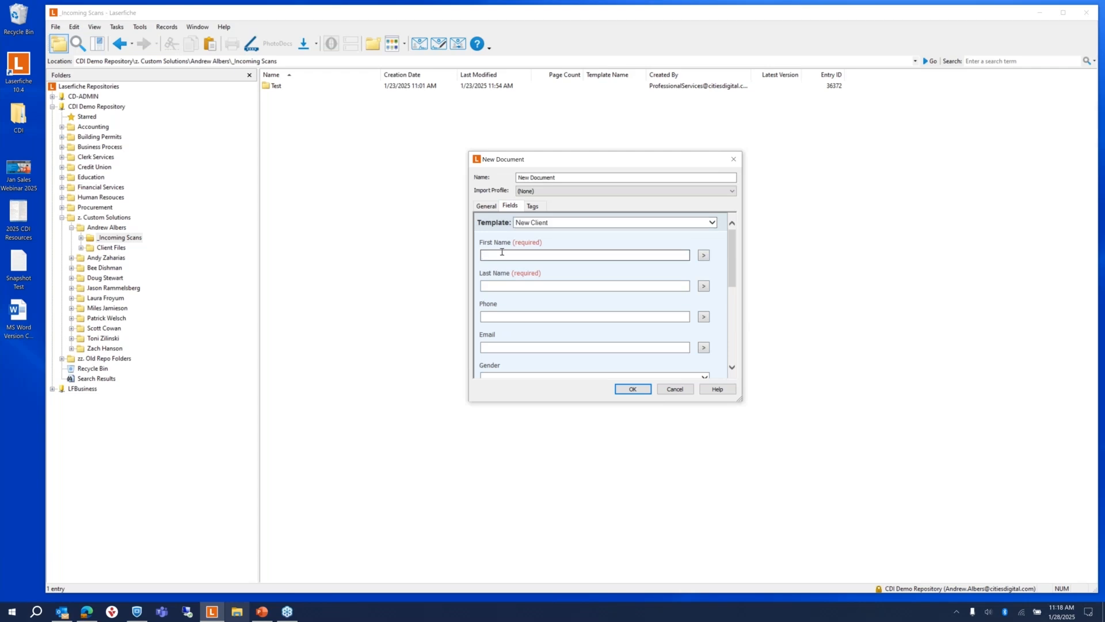
pyautogui.press('Tab')
pyautogui.press('Tab')
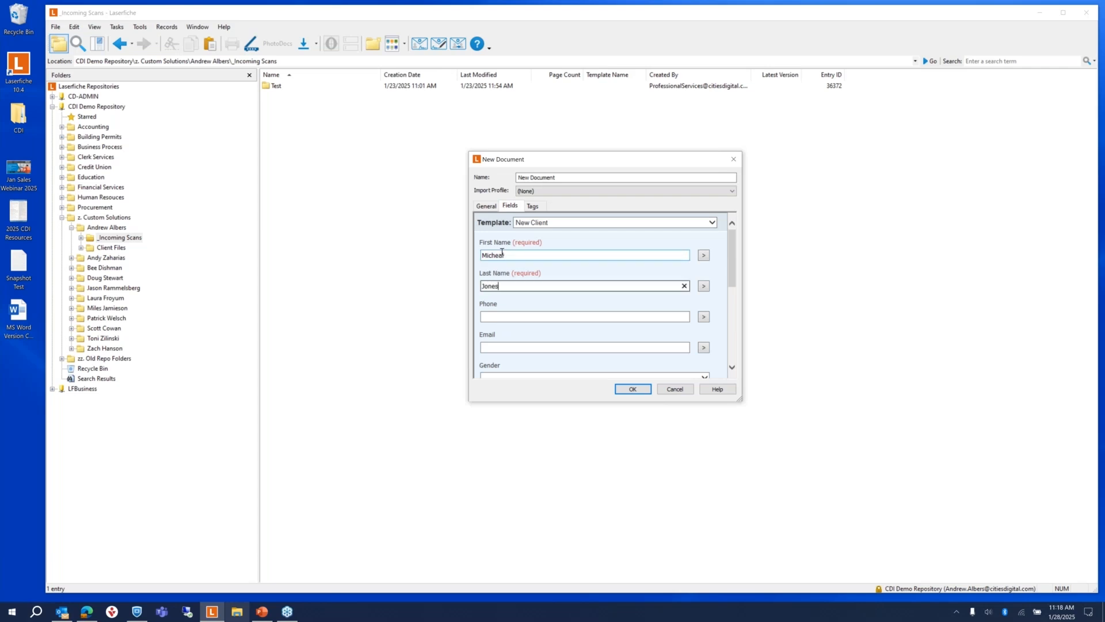
pyautogui.scroll(-5, 575, 282)
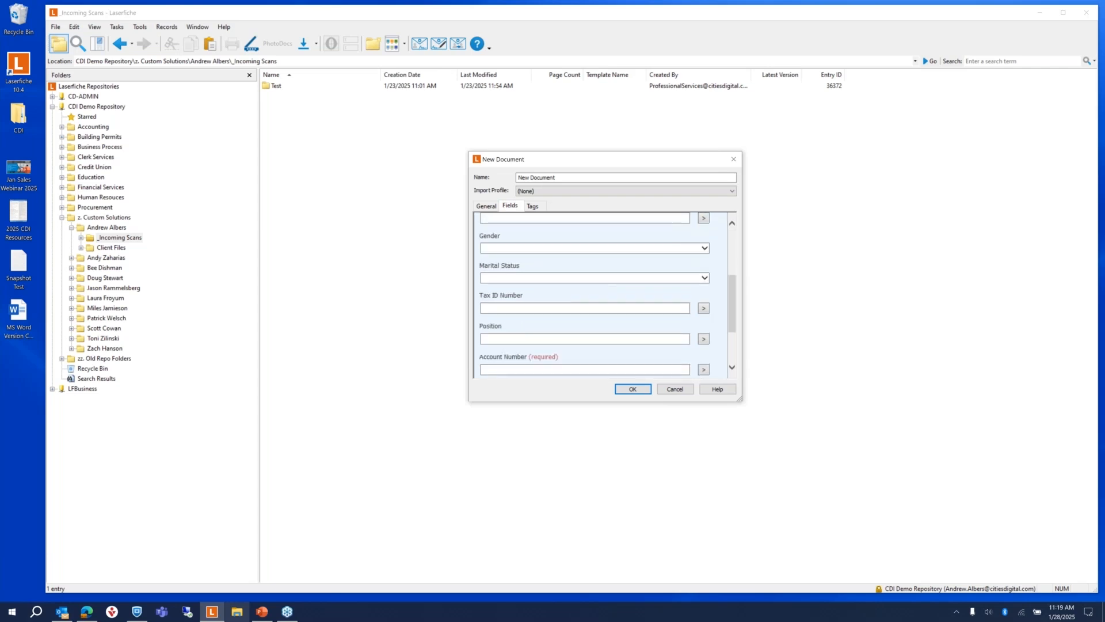
pyautogui.click(564, 288)
pyautogui.write('123456')
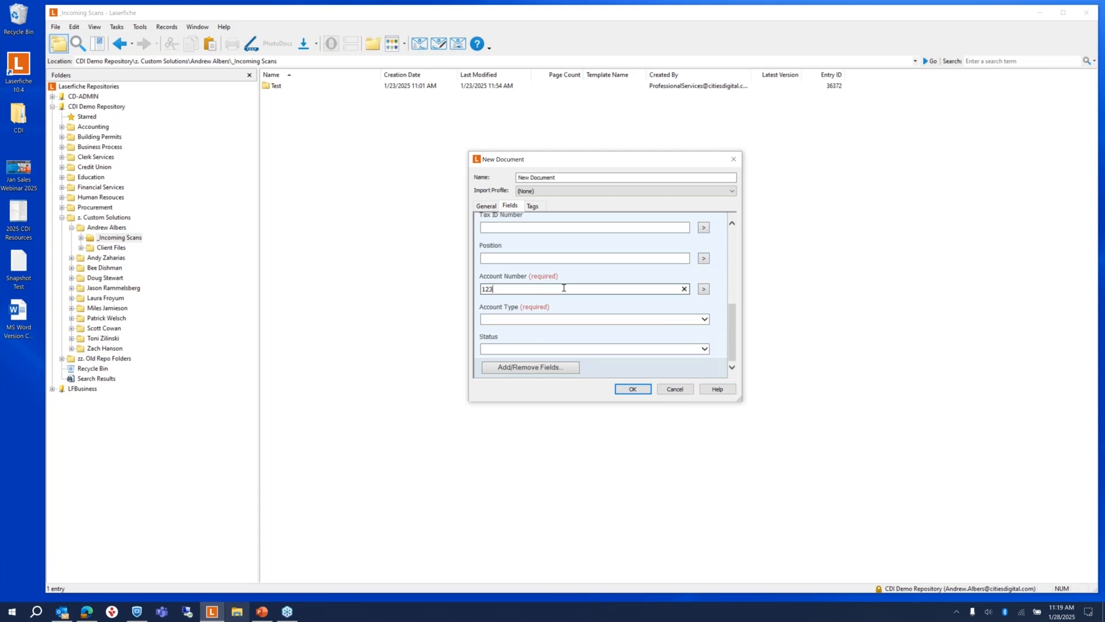
pyautogui.click(513, 320)
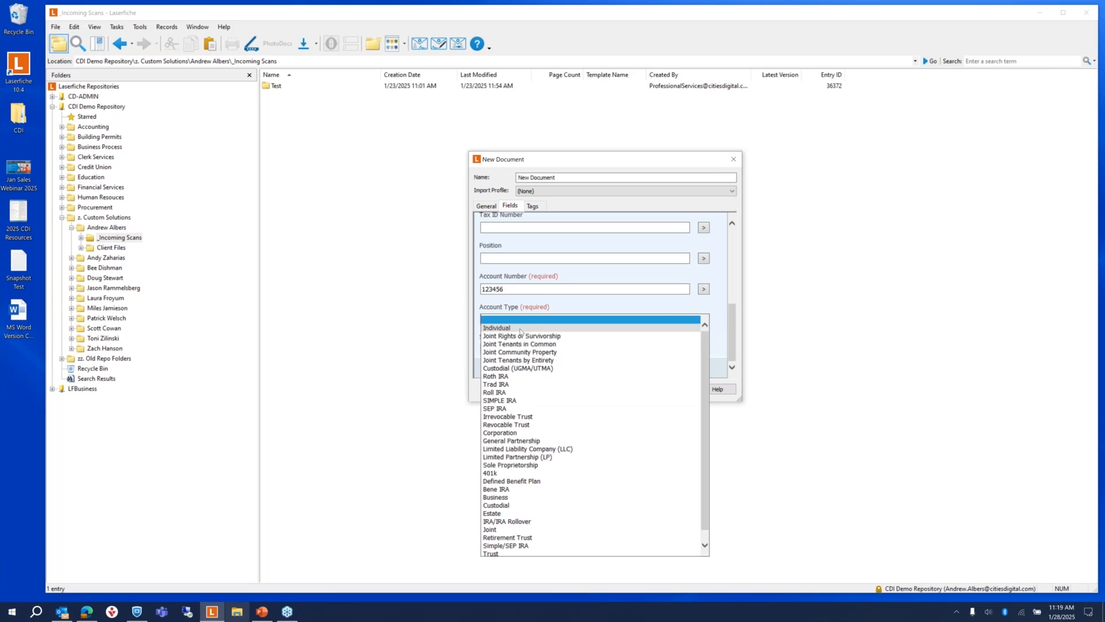
pyautogui.click(602, 327)
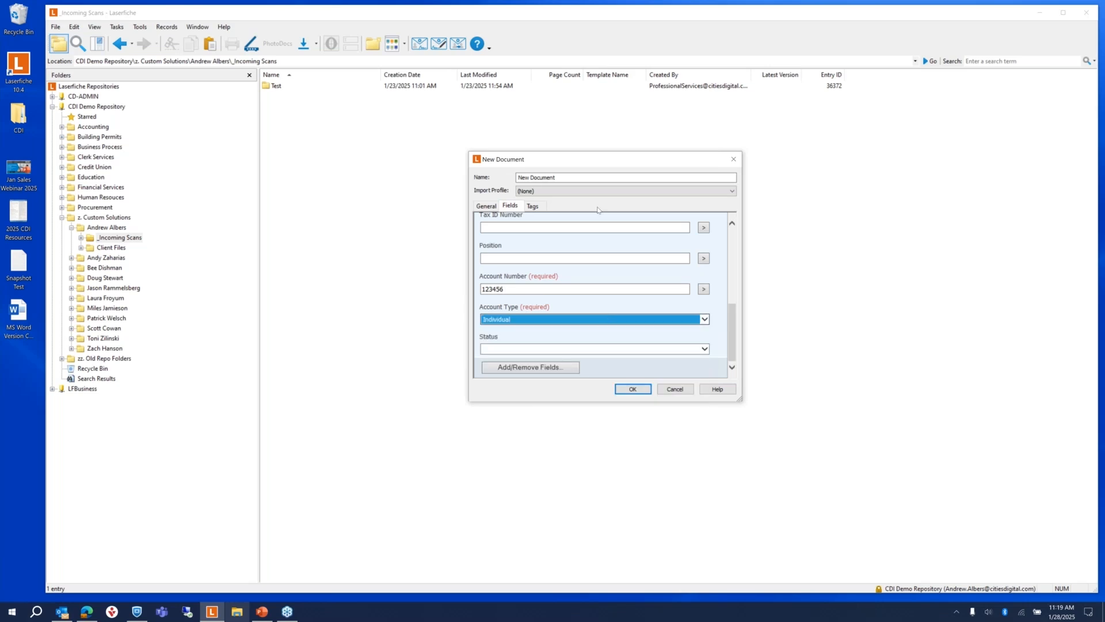
pyautogui.click(633, 389)
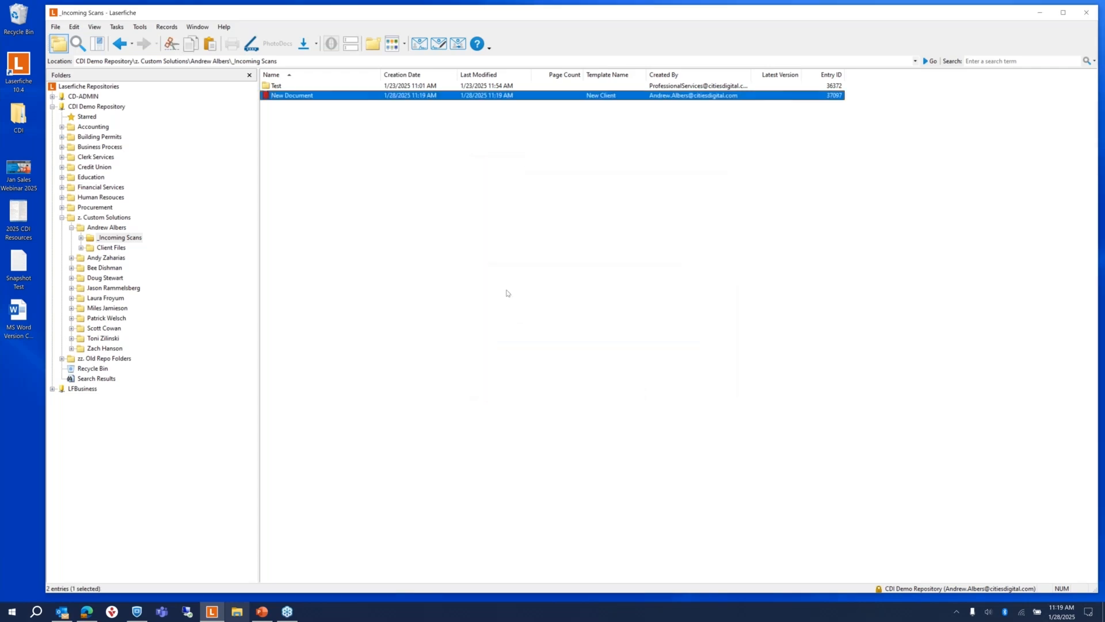
# Step: Refresh _Incoming Scans and Client Files, open the new client folder's five subfolders, then return to _Incoming Scans
pyautogui.click(96, 29)
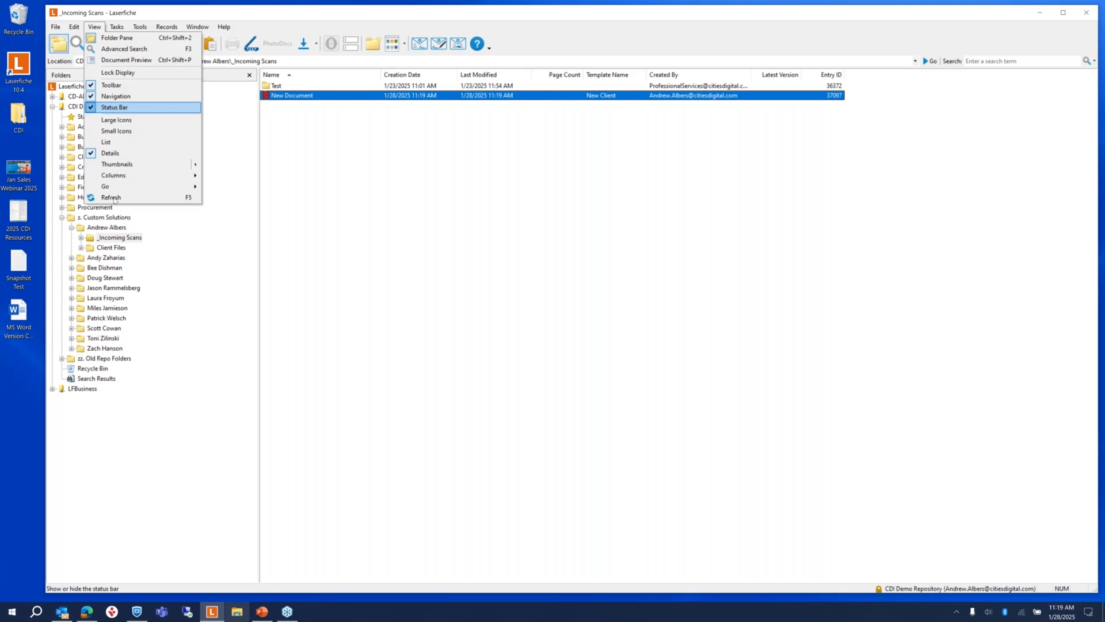
pyautogui.click(95, 197)
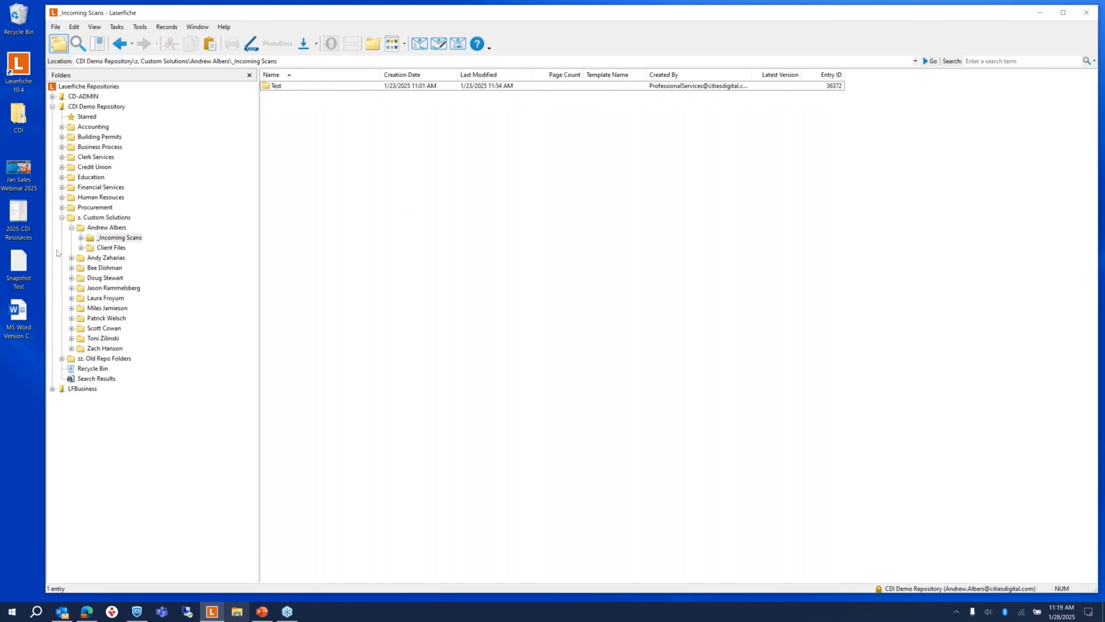
pyautogui.click(89, 248)
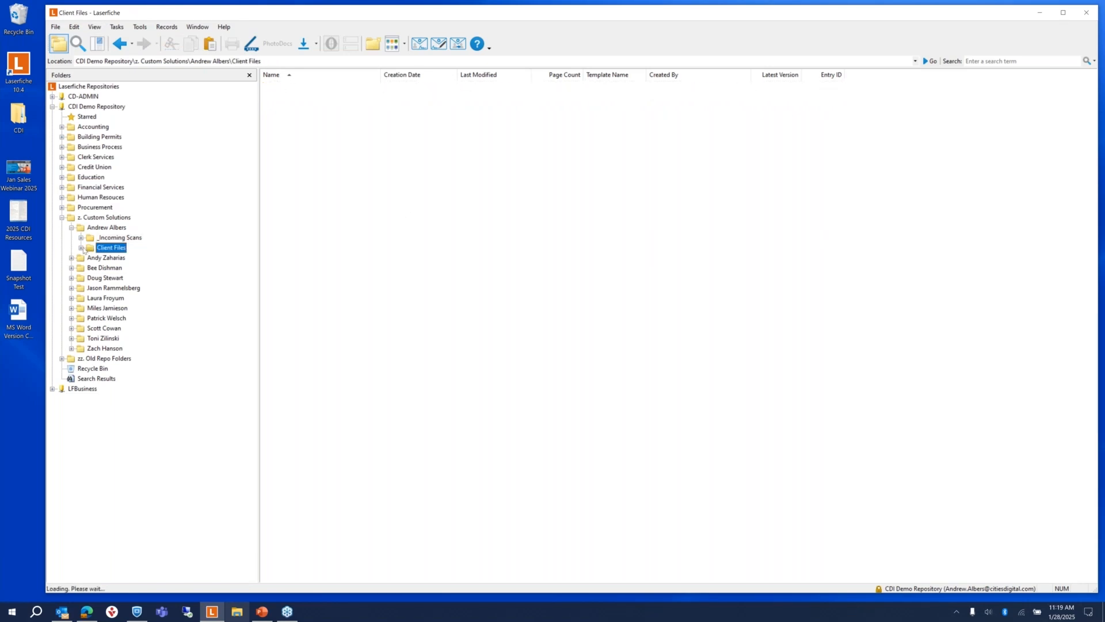
pyautogui.click(74, 26)
pyautogui.moveTo(94, 27)
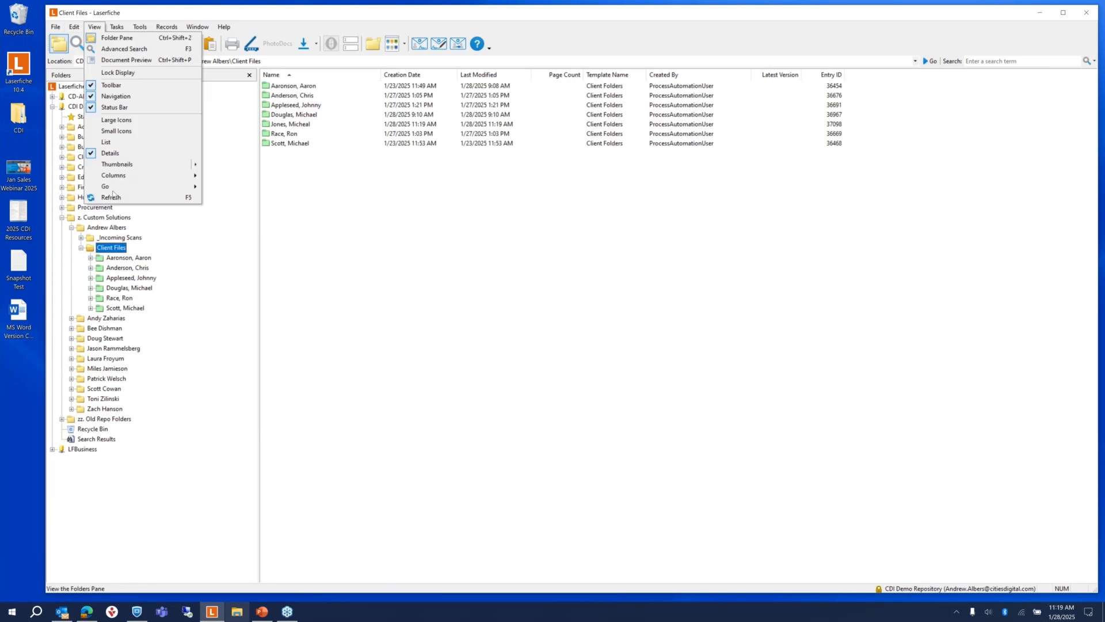
pyautogui.click(112, 197)
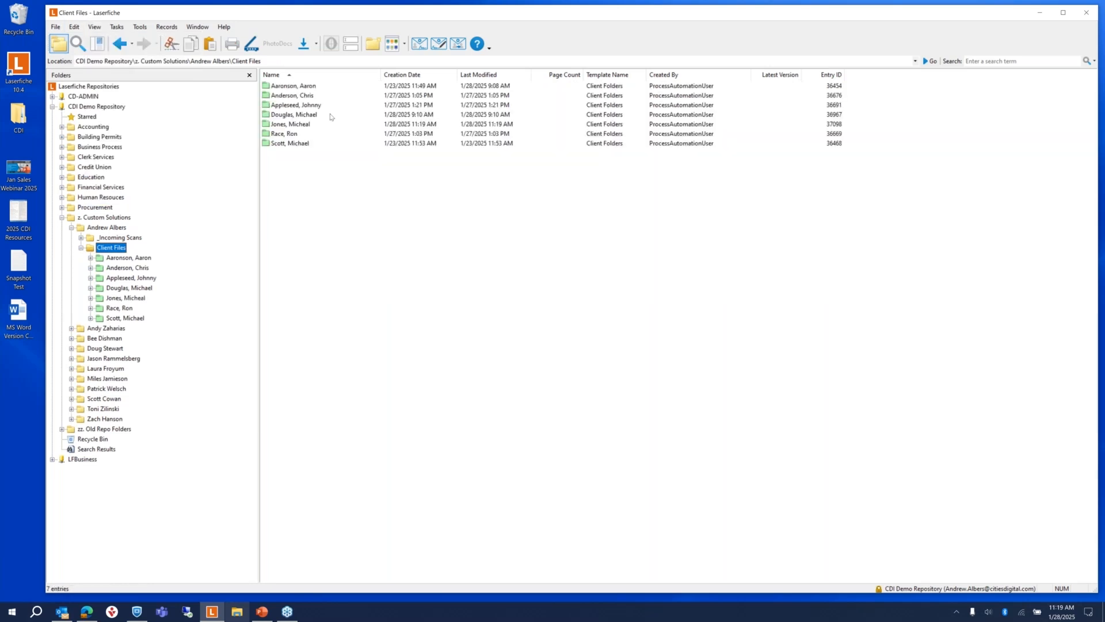
pyautogui.doubleClick(294, 115)
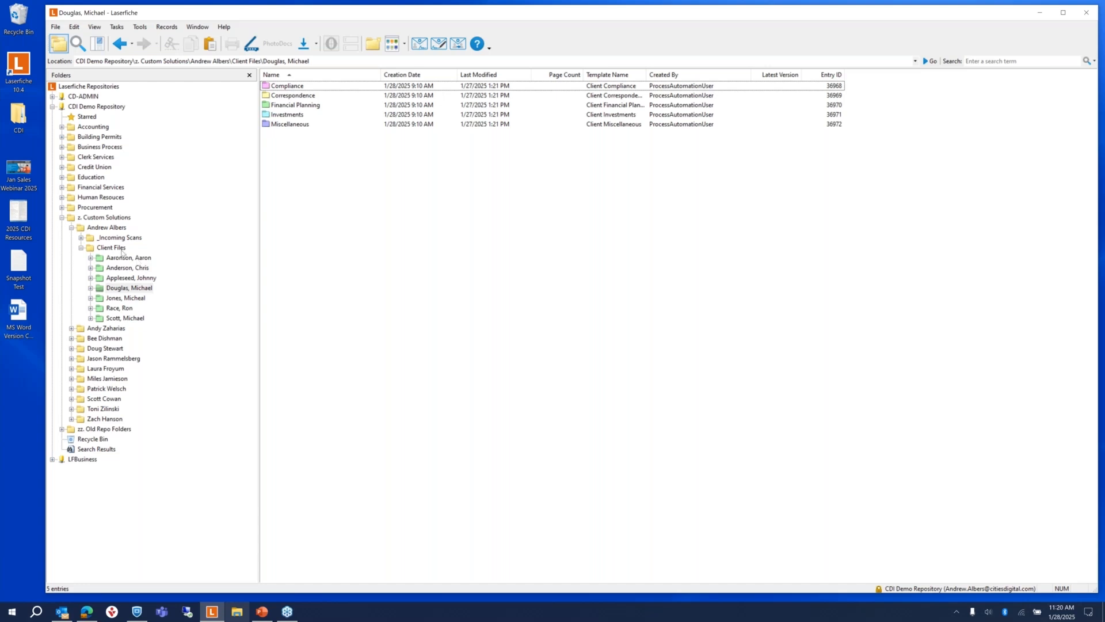
pyautogui.click(113, 239)
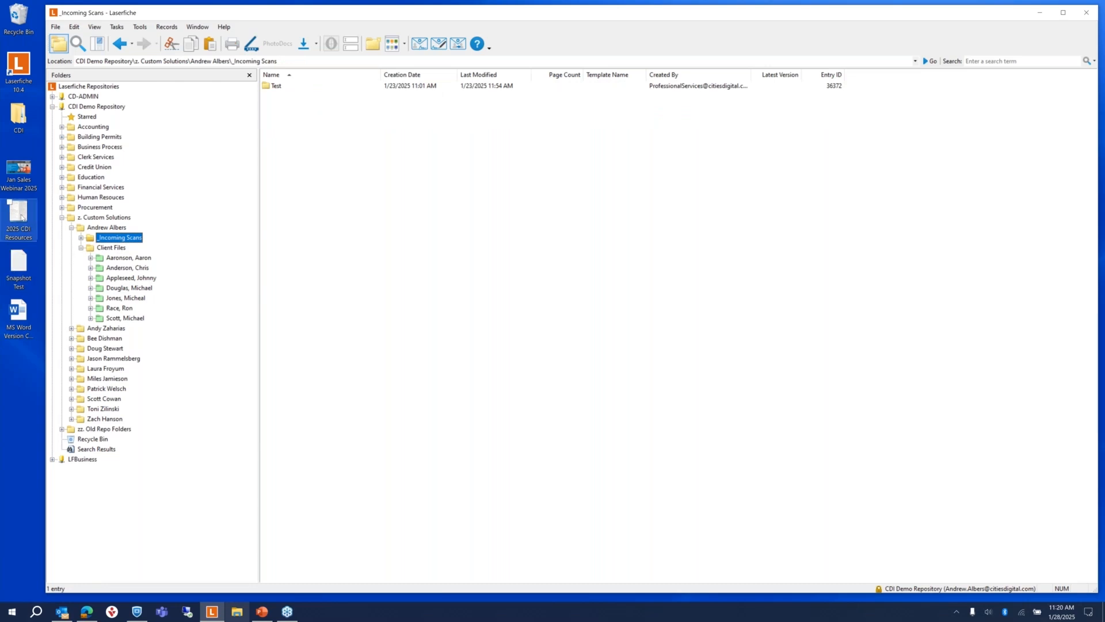
# Step: Drag 2025 CDI Resources into _Incoming Scans and apply the Client Files template
pyautogui.moveTo(22, 217); pyautogui.dragTo(367, 219)
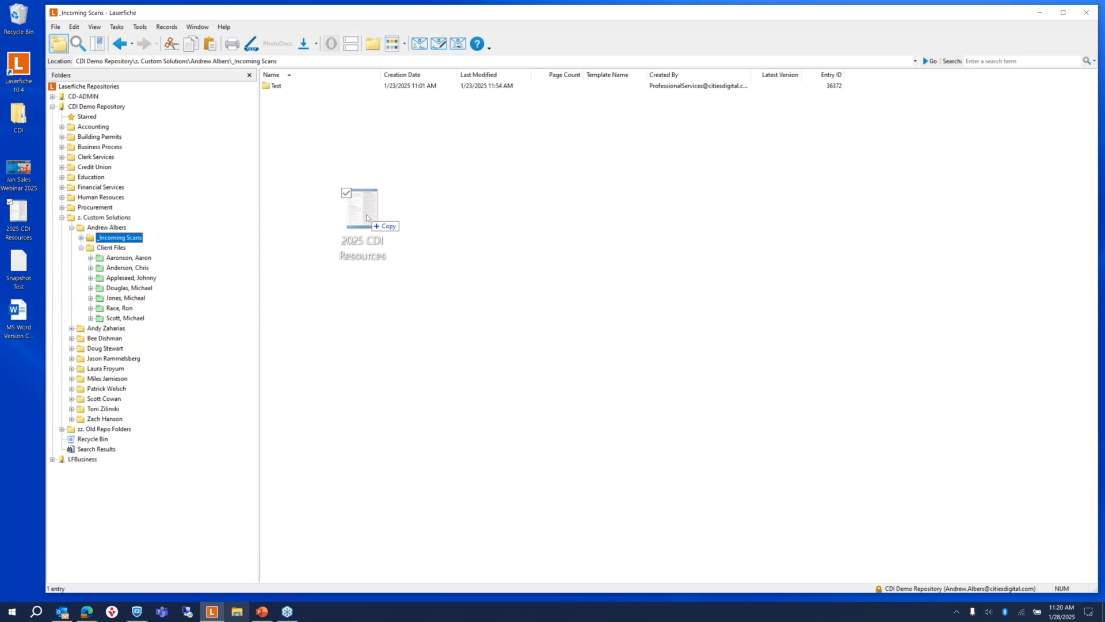
pyautogui.moveTo(367, 216); pyautogui.dragTo(357, 201)
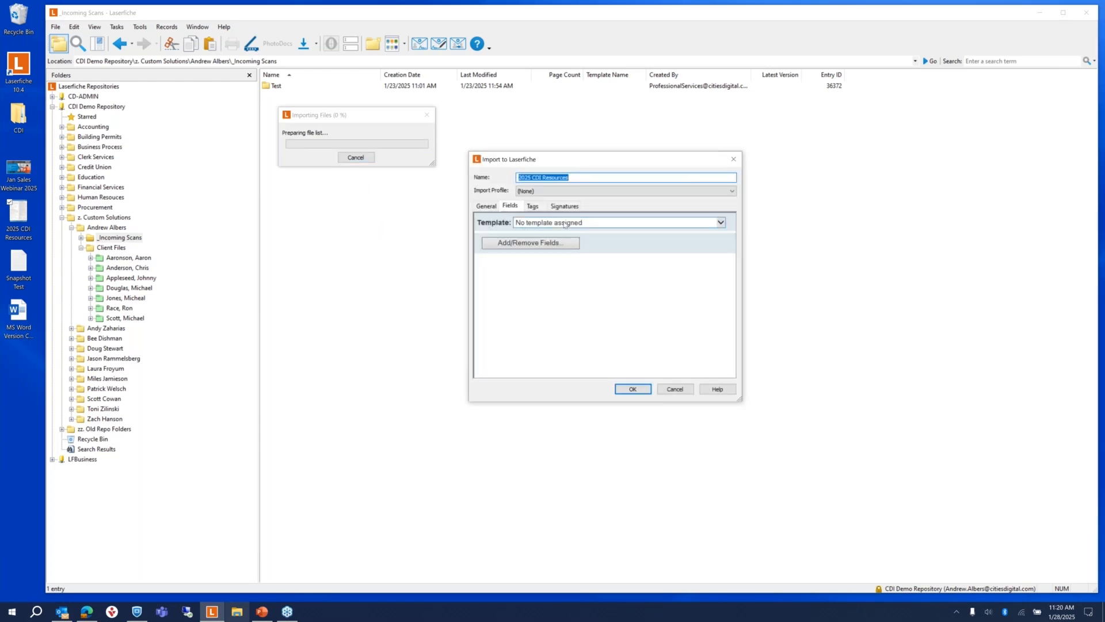
pyautogui.click(564, 224)
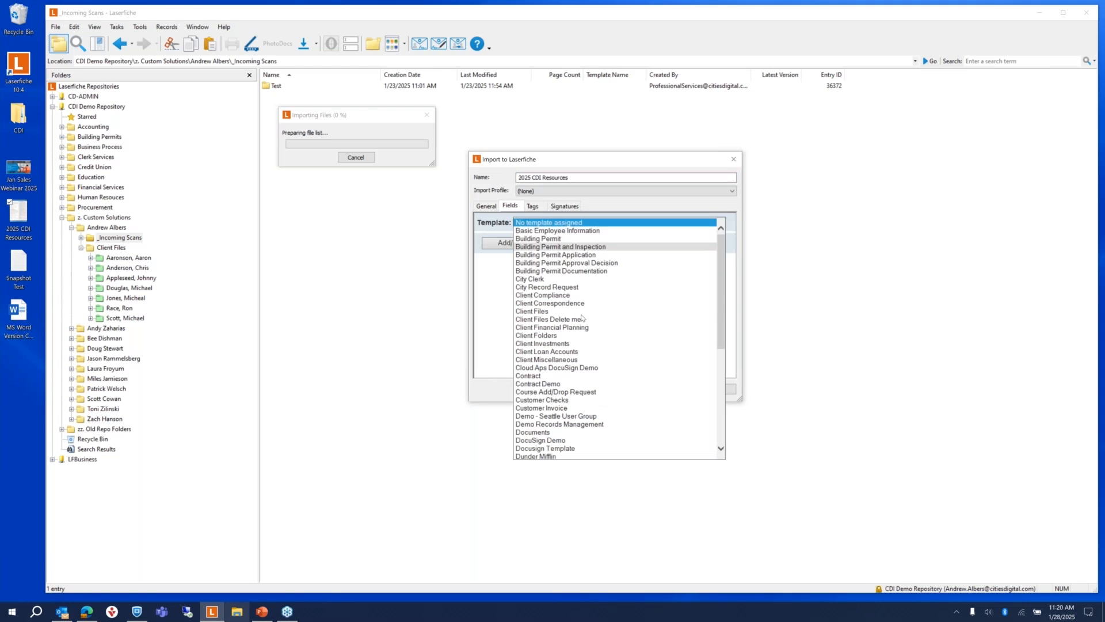
pyautogui.click(575, 311)
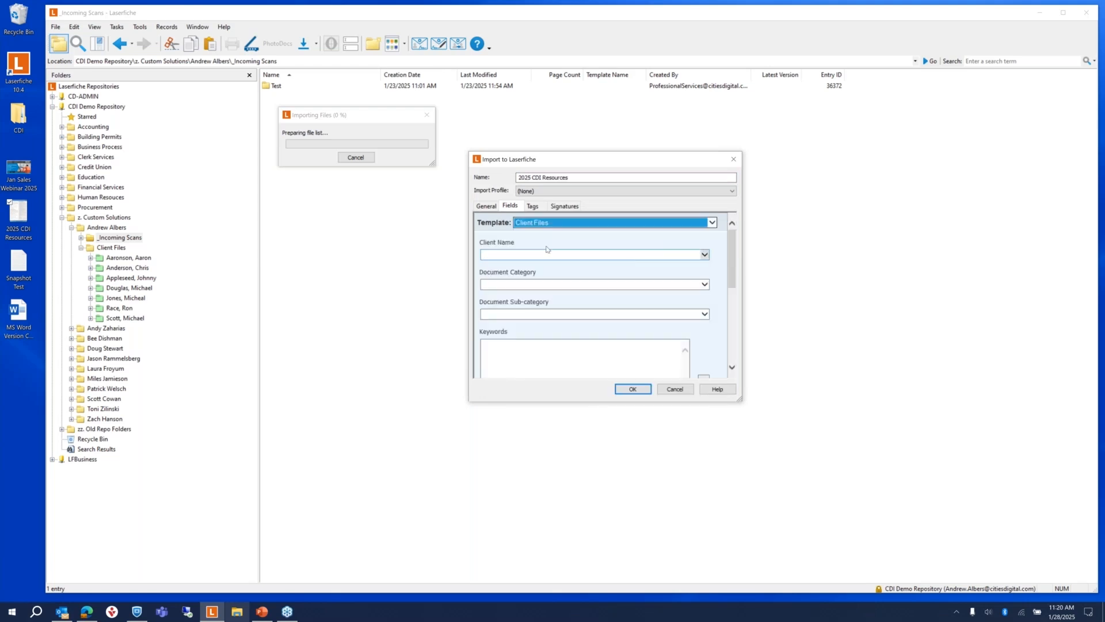
# Step: Set Client Name to the first client, category Compliance and sub-category Attestation
pyautogui.click(611, 257)
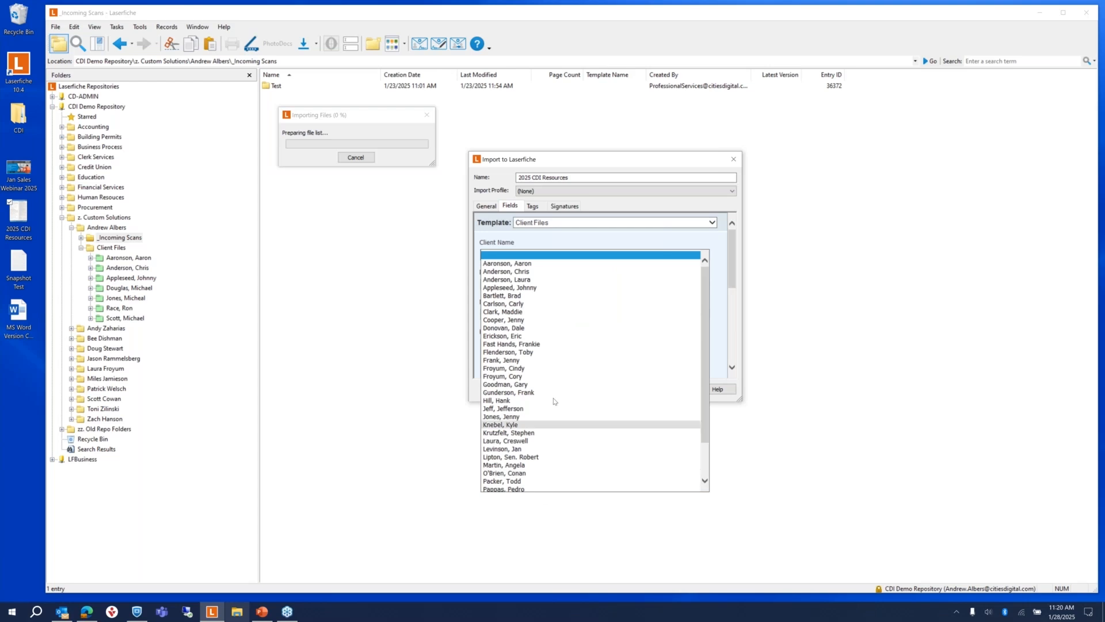
pyautogui.scroll(-1, 556, 401)
pyautogui.scroll(1, 561, 397)
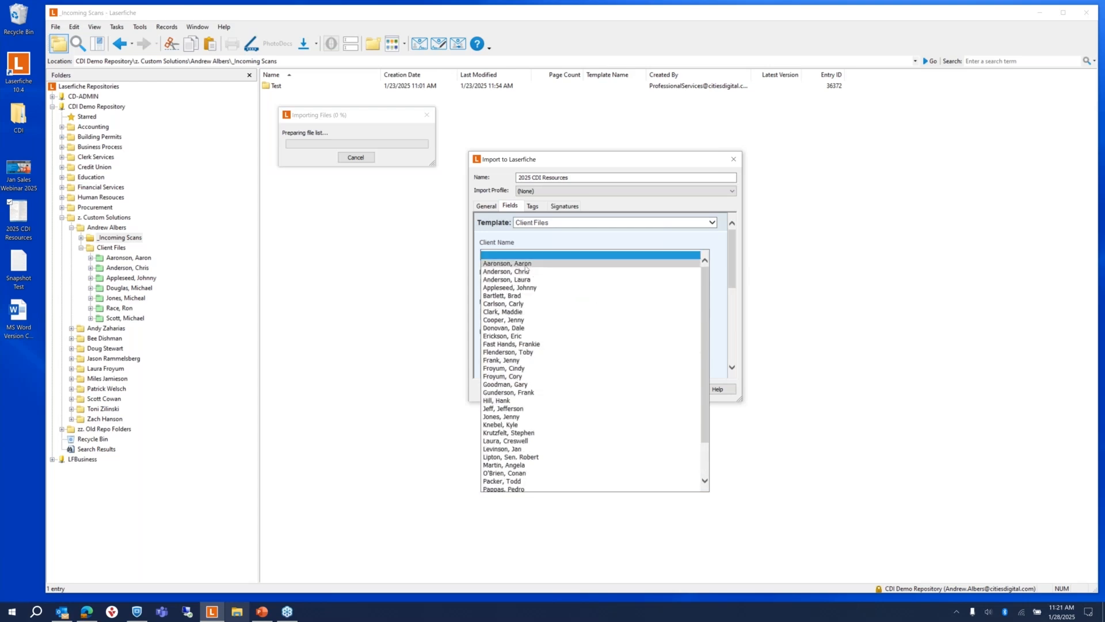
pyautogui.click(596, 264)
pyautogui.click(619, 286)
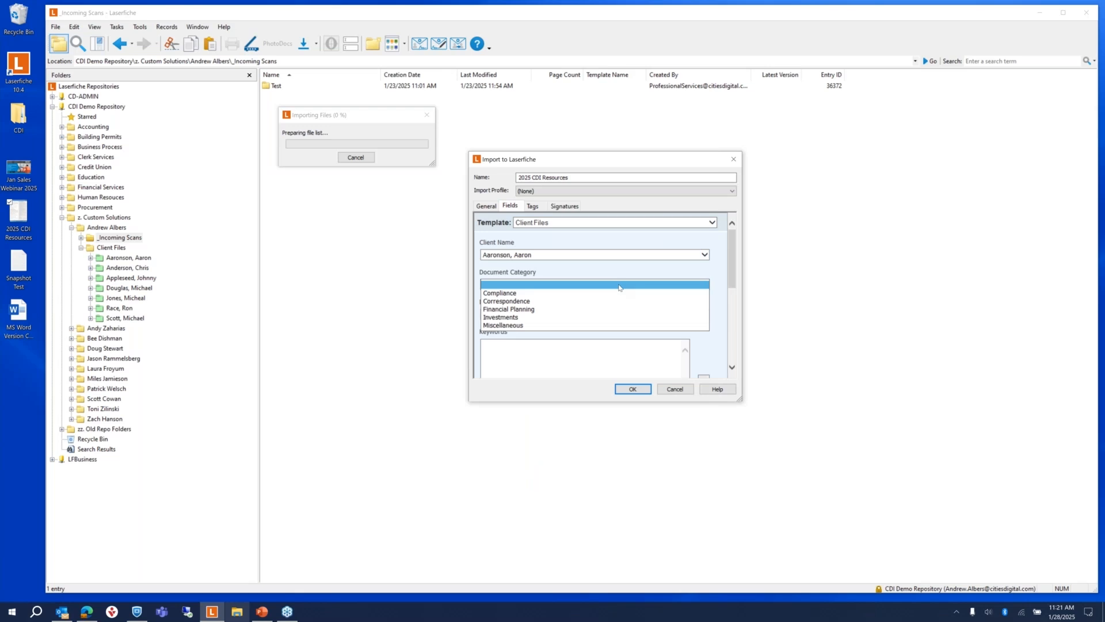
pyautogui.click(504, 294)
pyautogui.click(531, 314)
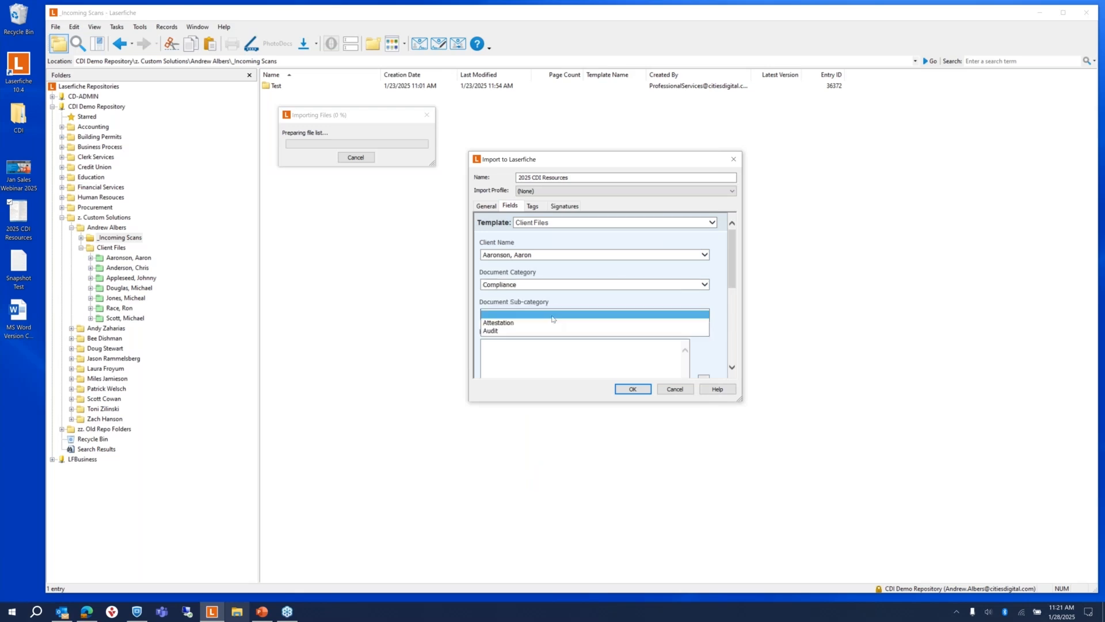
pyautogui.click(514, 324)
# Step: Add a keyword and household name 'test', confirm the import, and refresh the folder listing
pyautogui.scroll(-1, 516, 332)
pyautogui.click(516, 331)
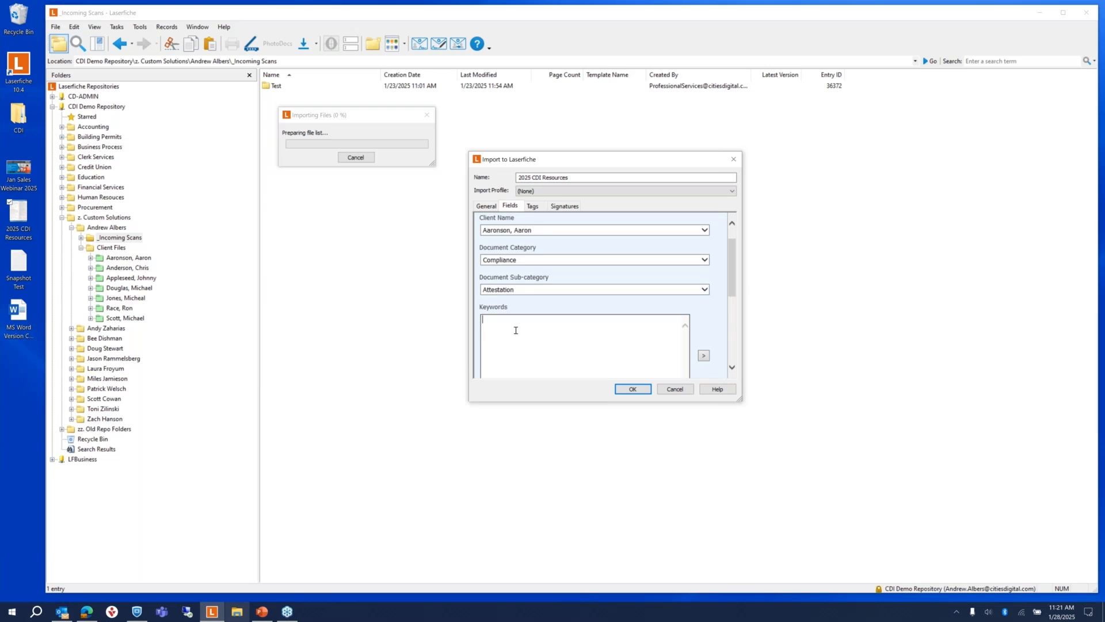
pyautogui.write('Aaronson')
pyautogui.scroll(-1, 640, 346)
pyautogui.scroll(-4, 639, 346)
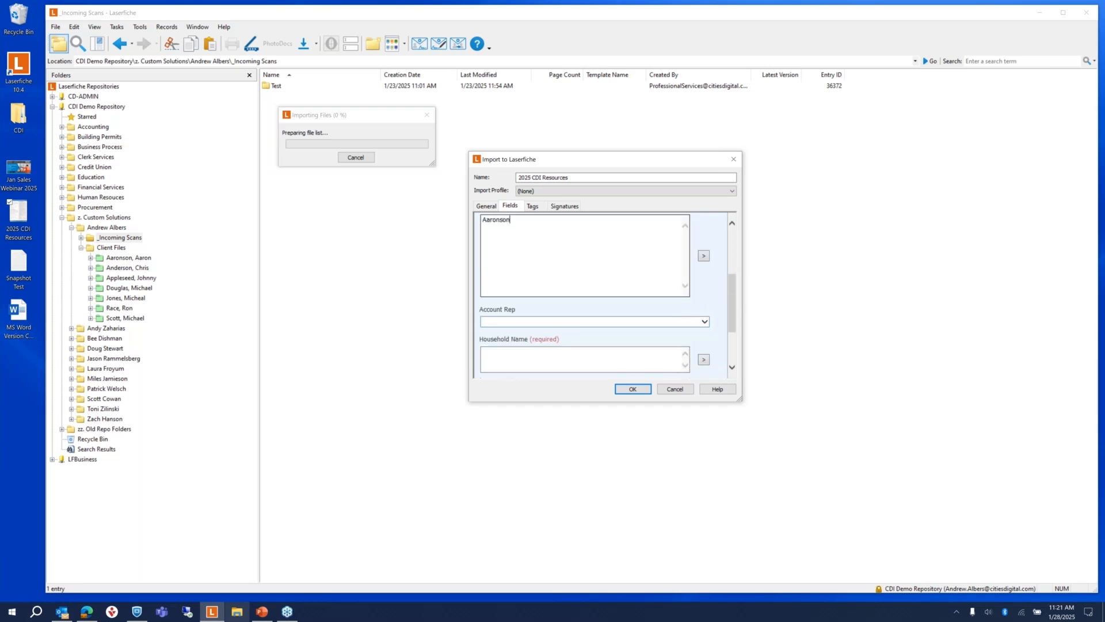
pyautogui.click(516, 284)
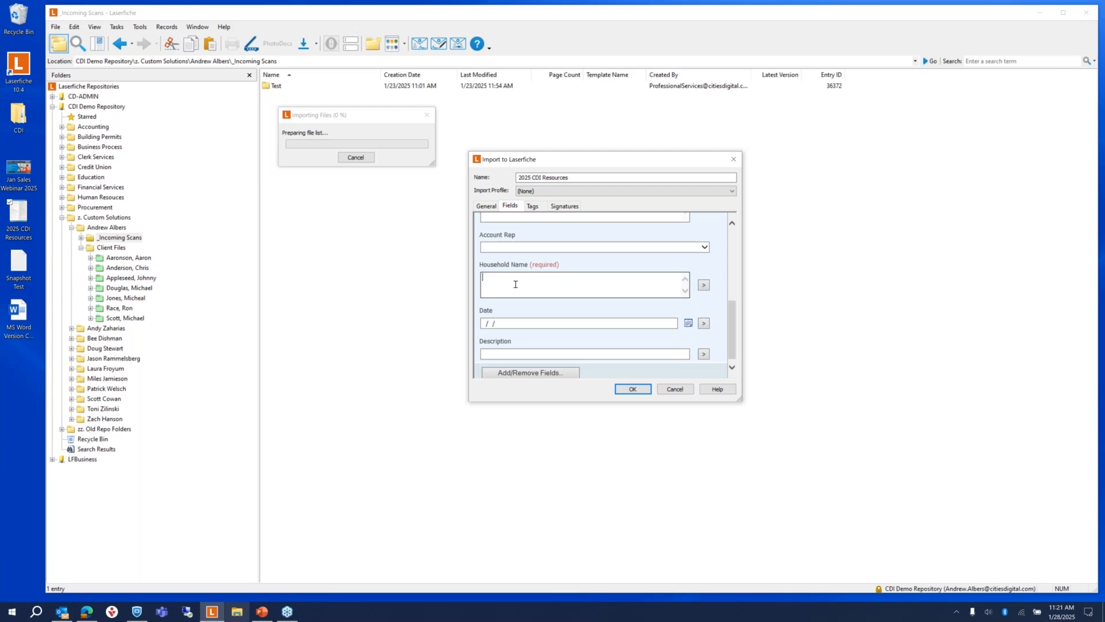
pyautogui.write('test')
pyautogui.click(633, 389)
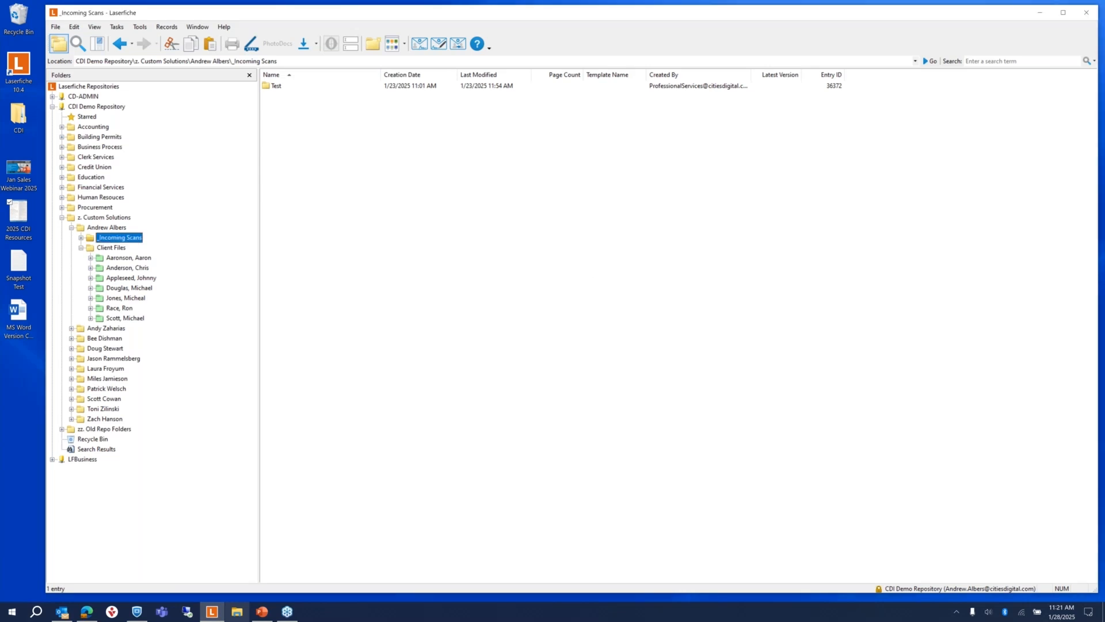
pyautogui.click(94, 26)
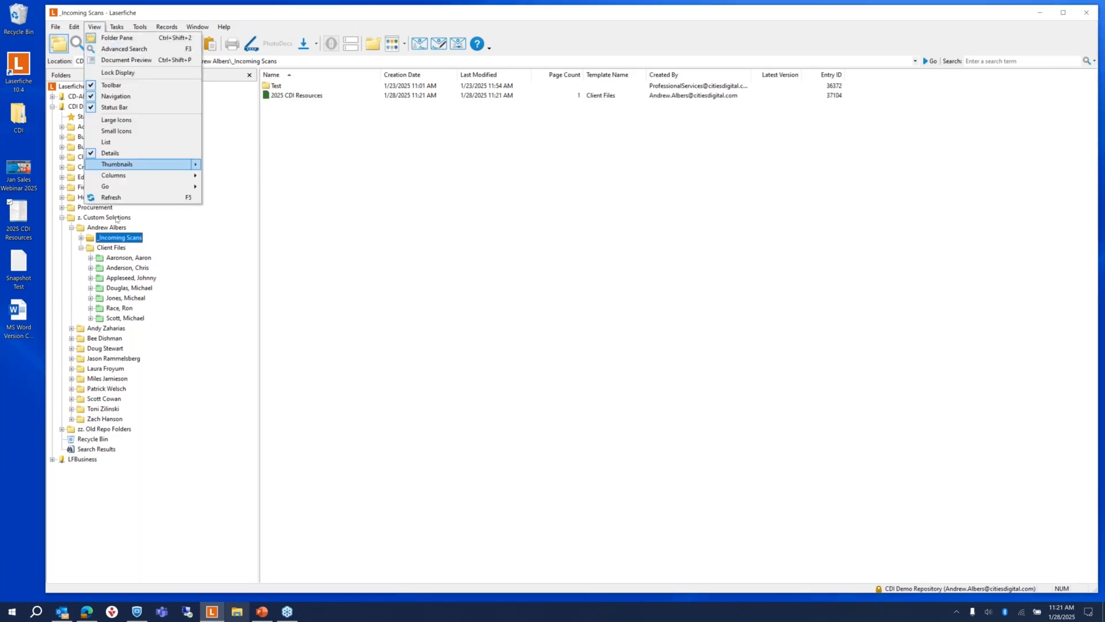
pyautogui.click(112, 197)
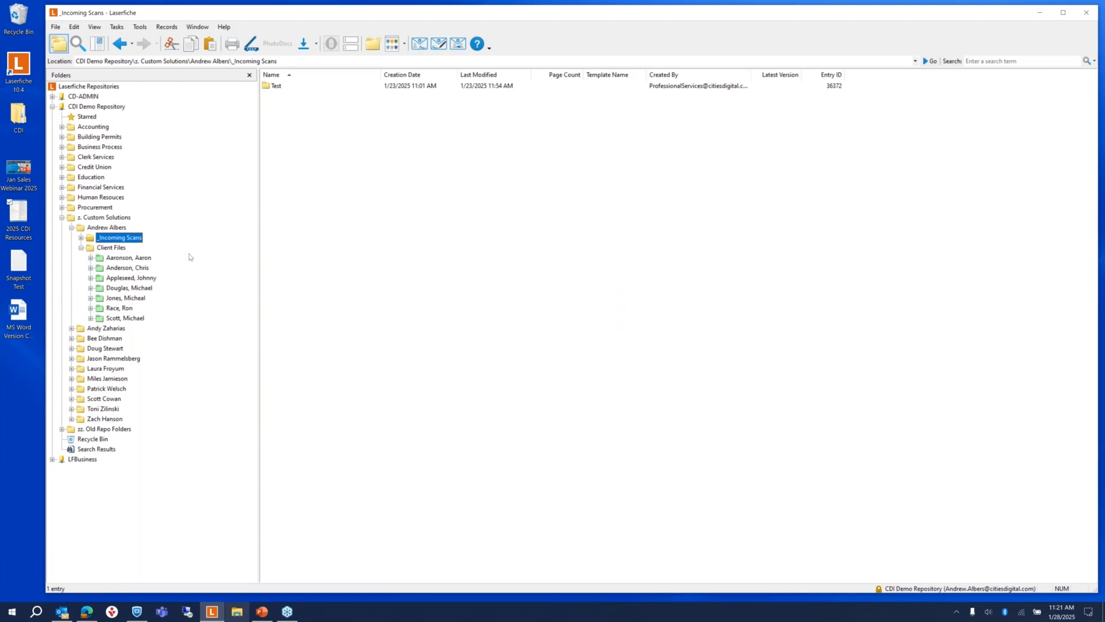
# Step: Open the first client's Compliance folder to find the filed Attestation document
pyautogui.click(124, 257)
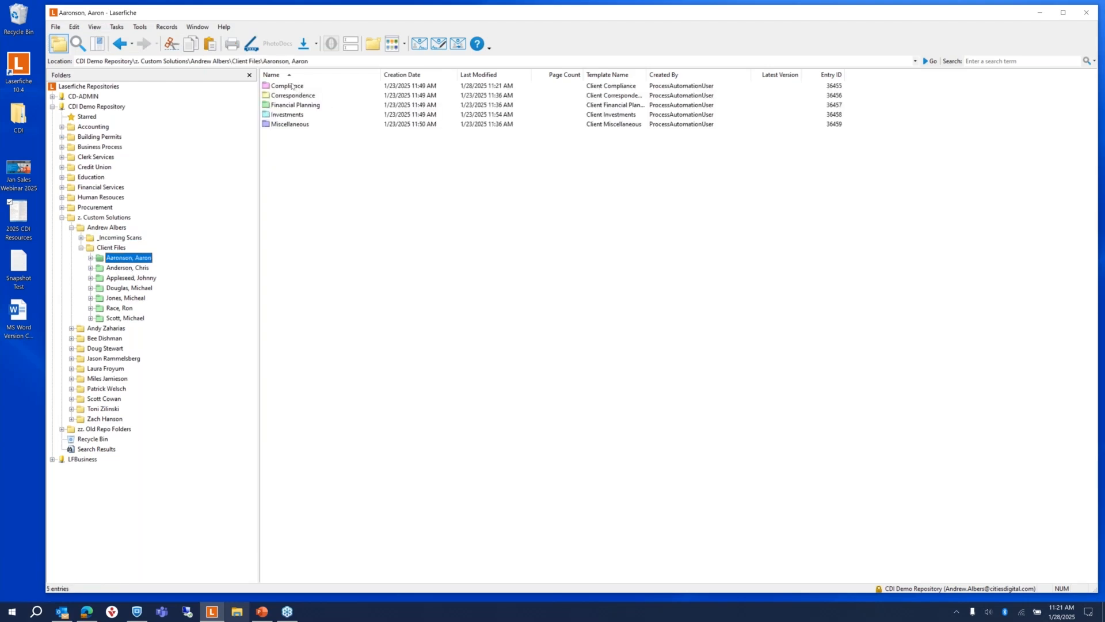
pyautogui.doubleClick(292, 86)
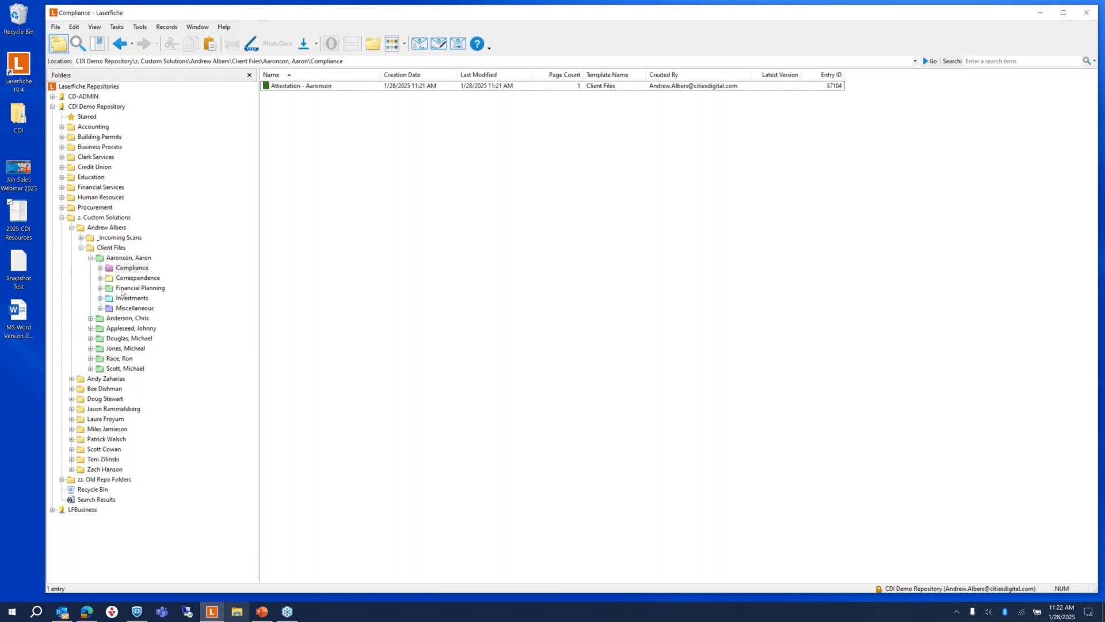
pyautogui.click(87, 612)
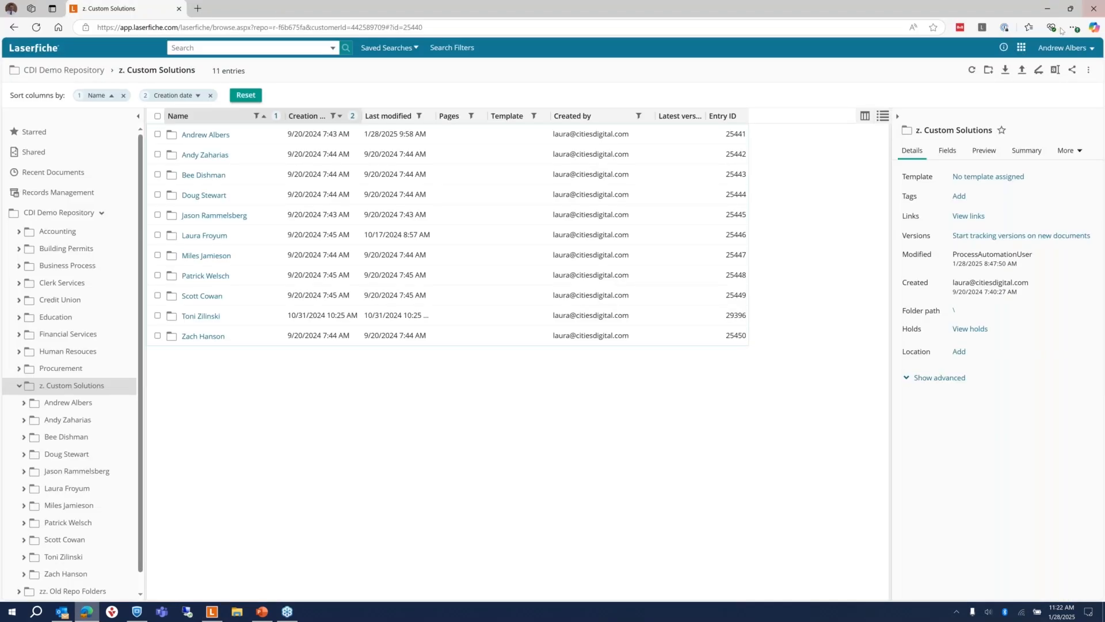
# Step: Go to the metadata templates list in Laserfiche Cloud's Repository Administration
pyautogui.click(1022, 48)
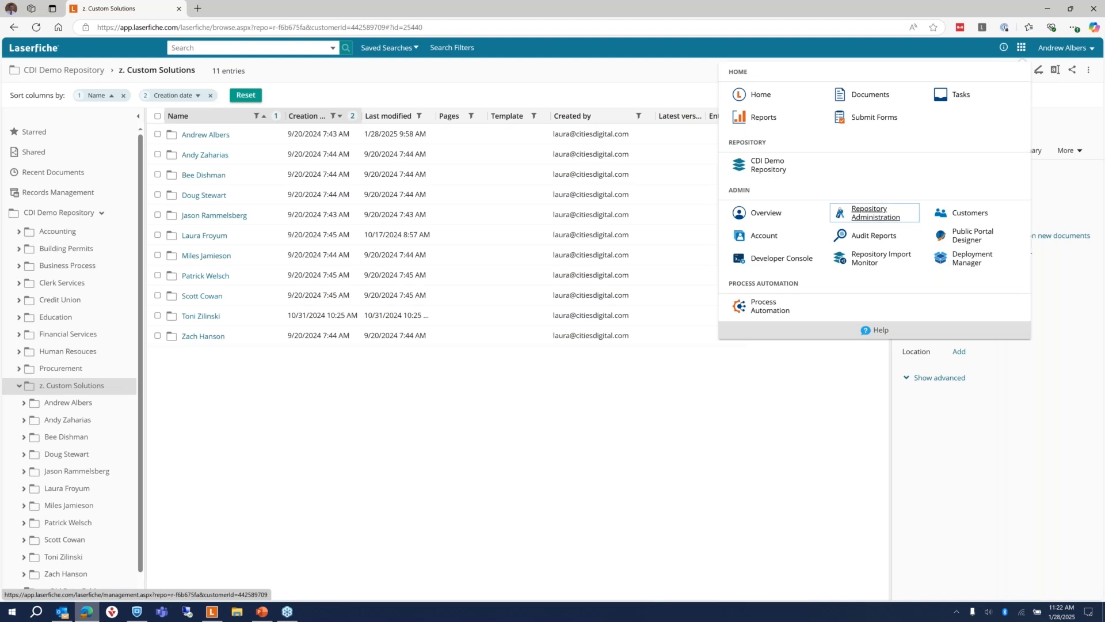
pyautogui.click(869, 213)
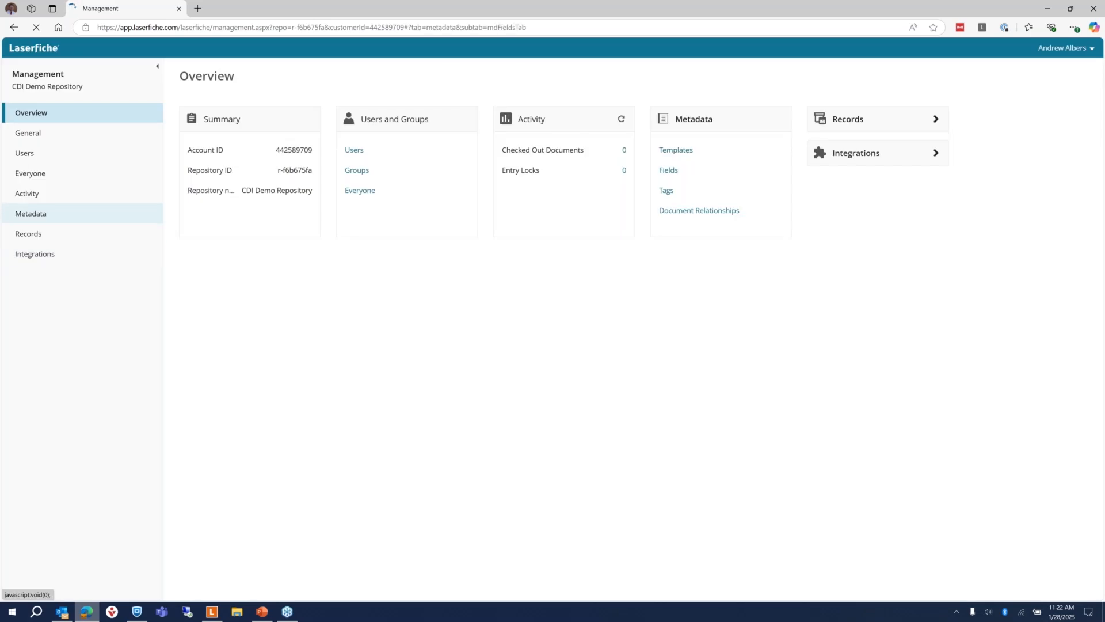
pyautogui.click(31, 213)
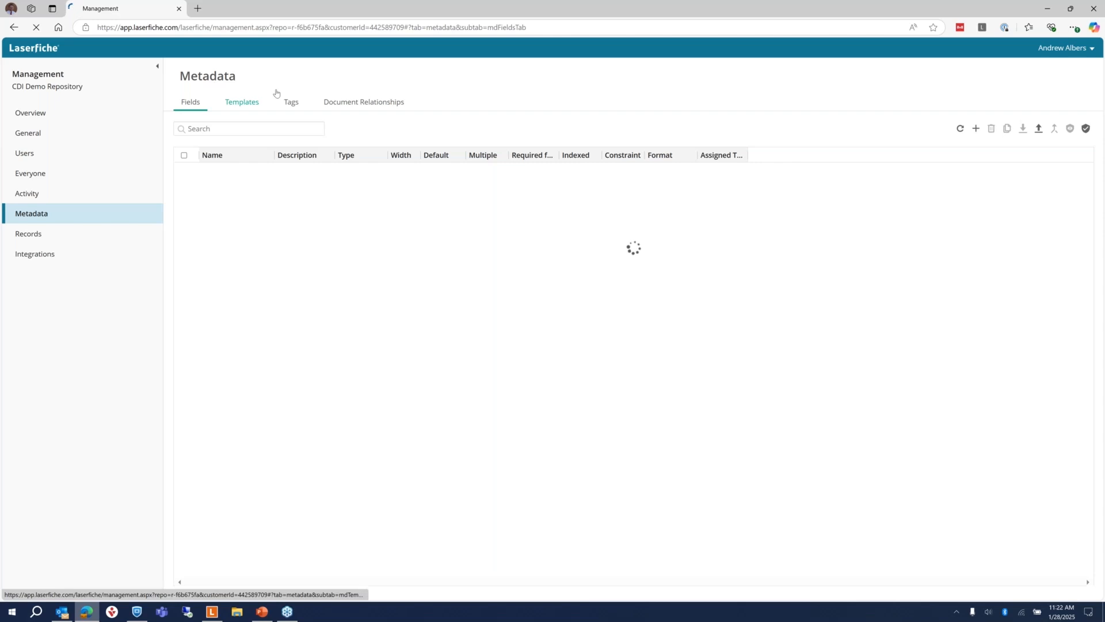
pyautogui.click(243, 103)
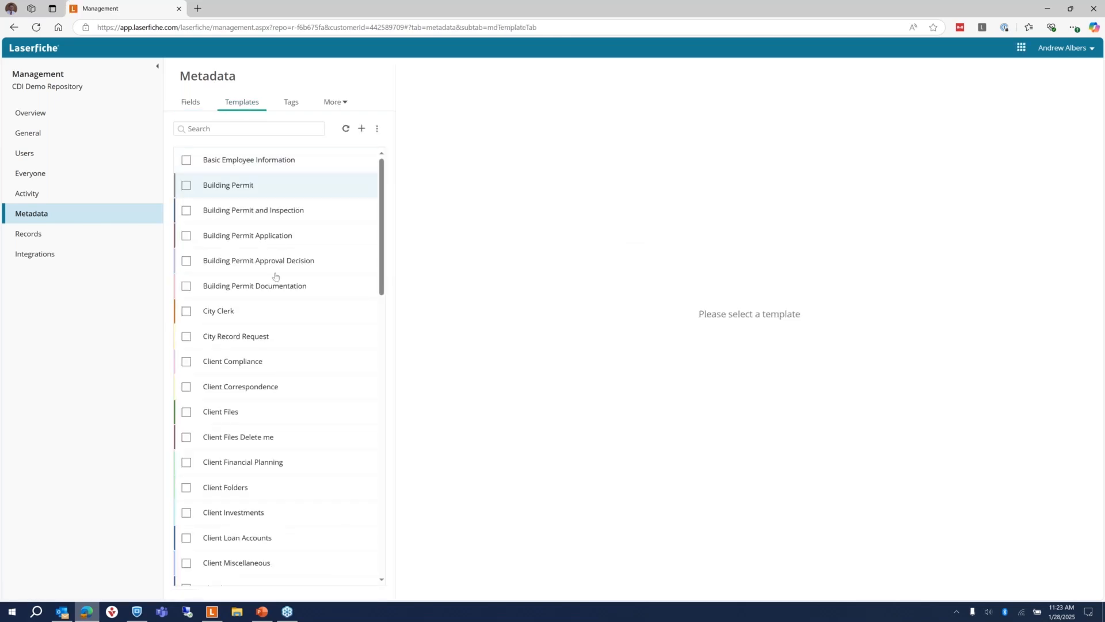
# Step: Check the colours of the Client Files (green) and Client Compliance templates, then return to the desktop client
pyautogui.click(188, 414)
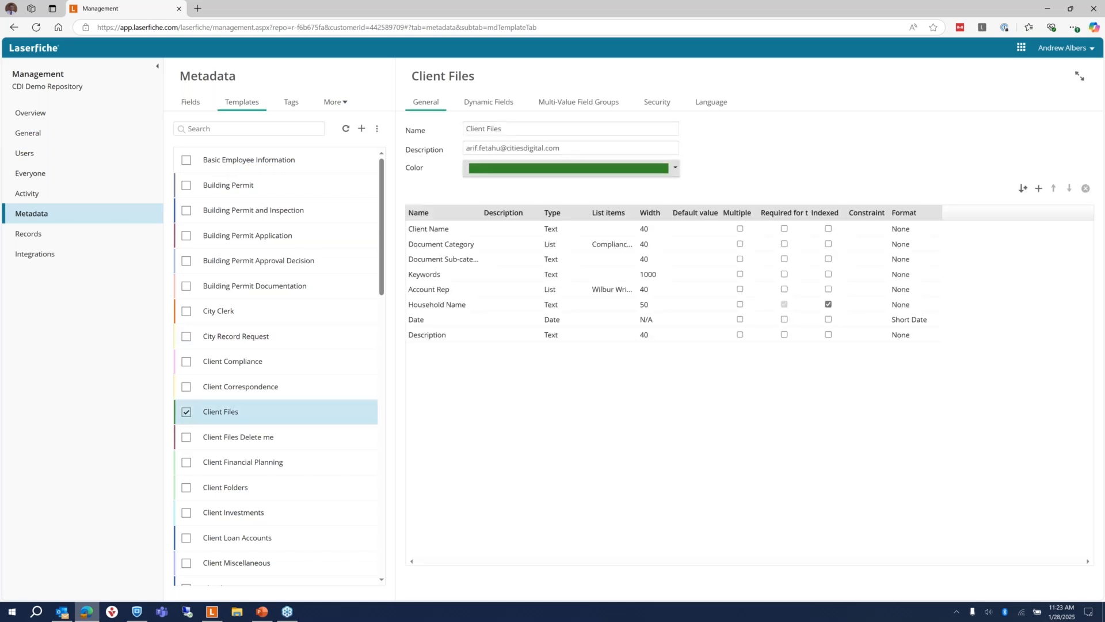
pyautogui.click(675, 168)
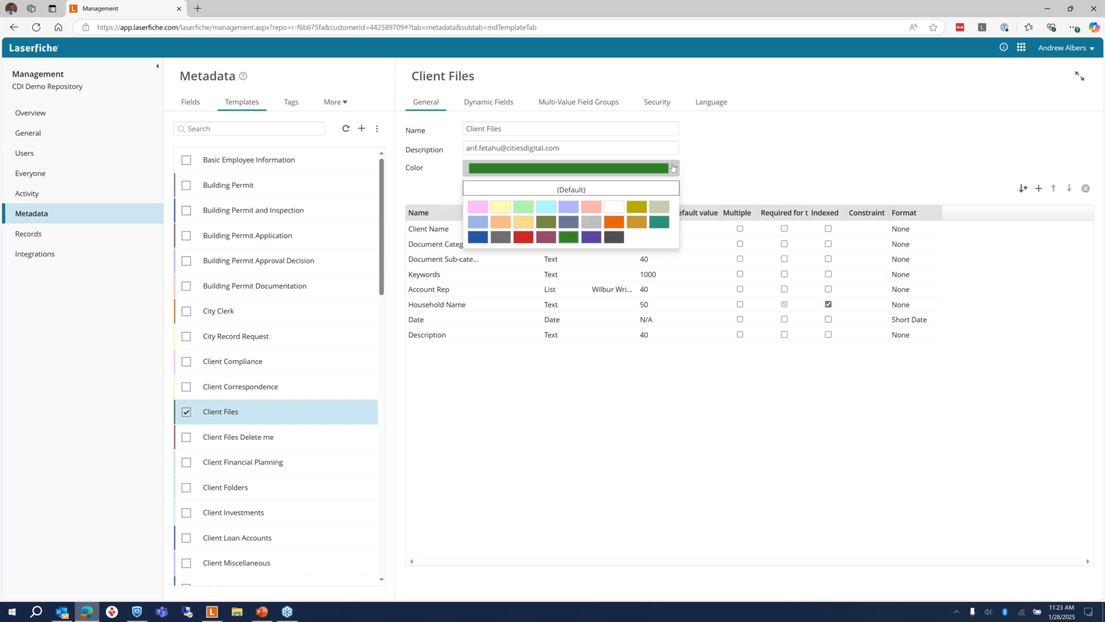
pyautogui.click(753, 151)
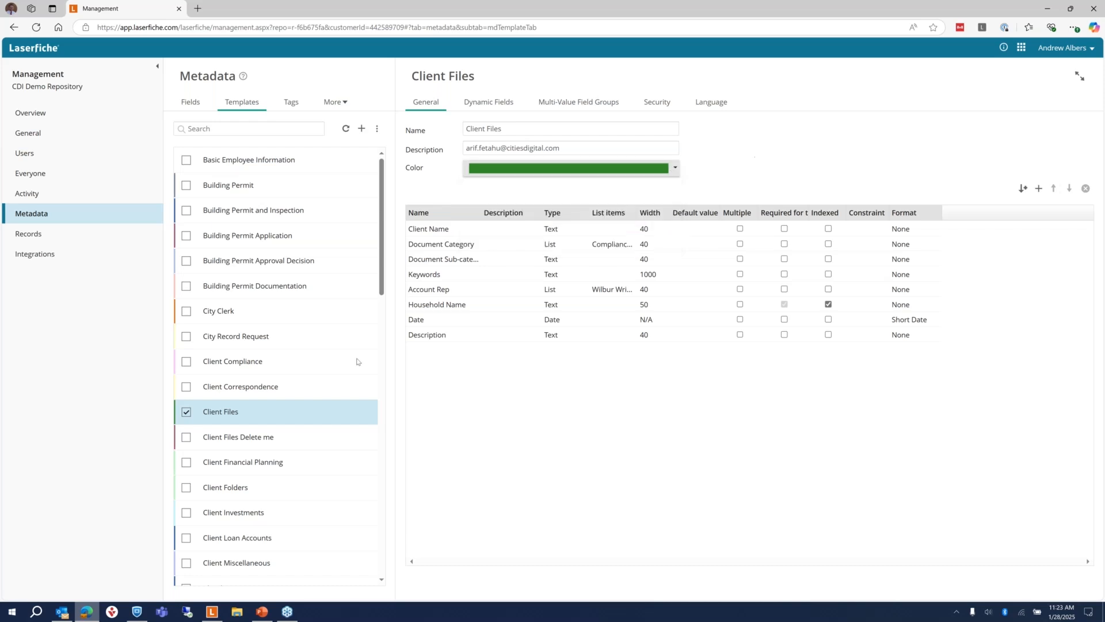
pyautogui.click(185, 412)
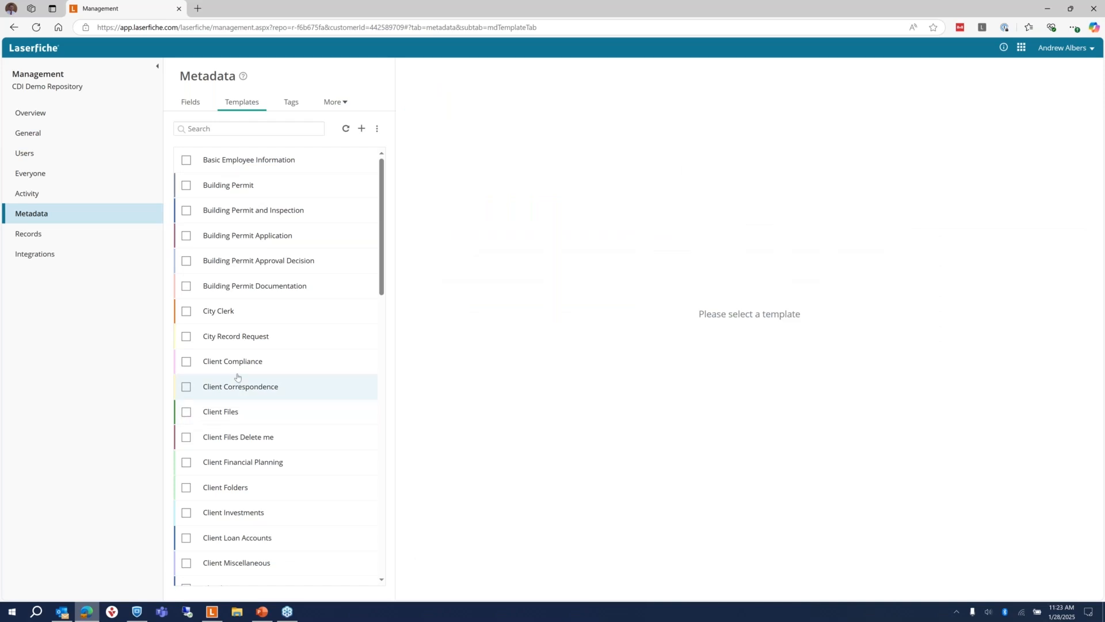
pyautogui.click(186, 363)
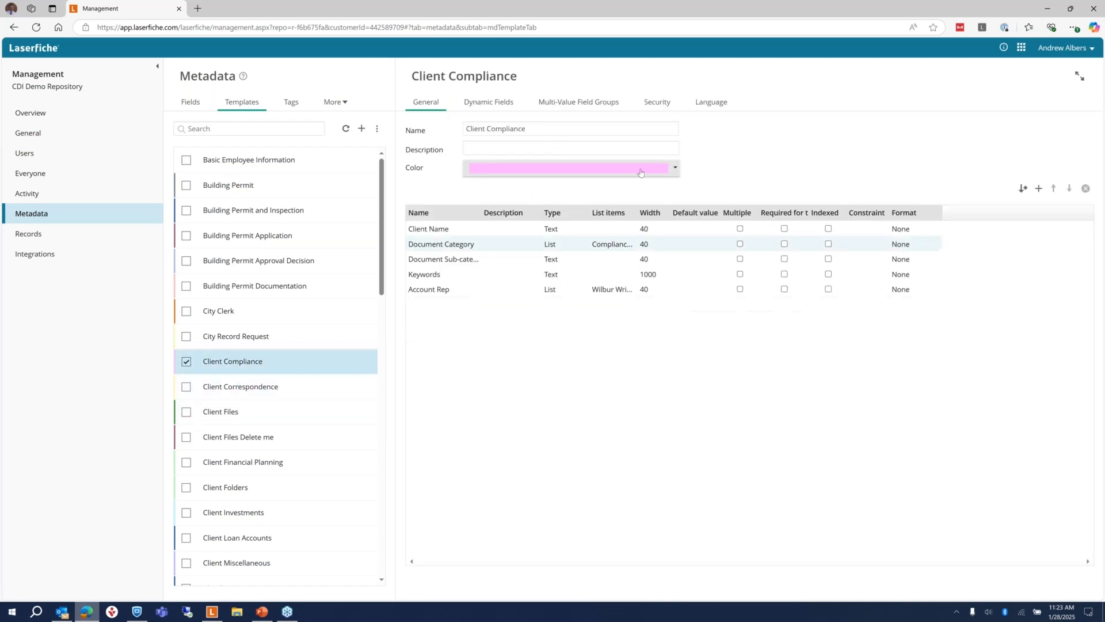
pyautogui.click(672, 172)
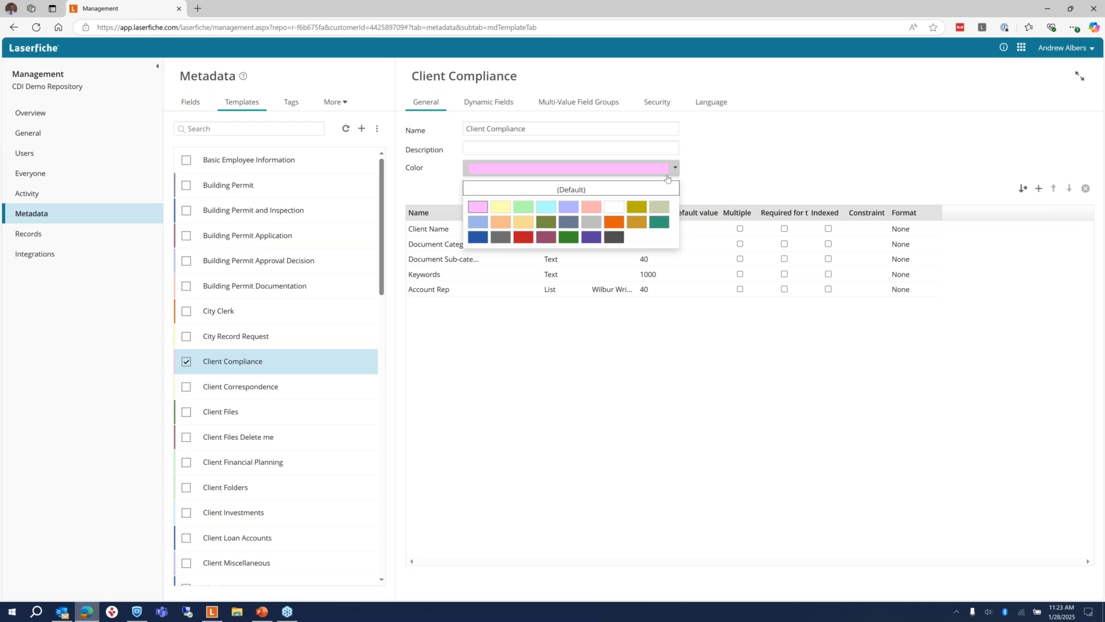
pyautogui.click(1046, 10)
pyautogui.click(80, 248)
# Step: Collapse the folder tree, open the search panel and remove the Common criteria section
pyautogui.click(71, 229)
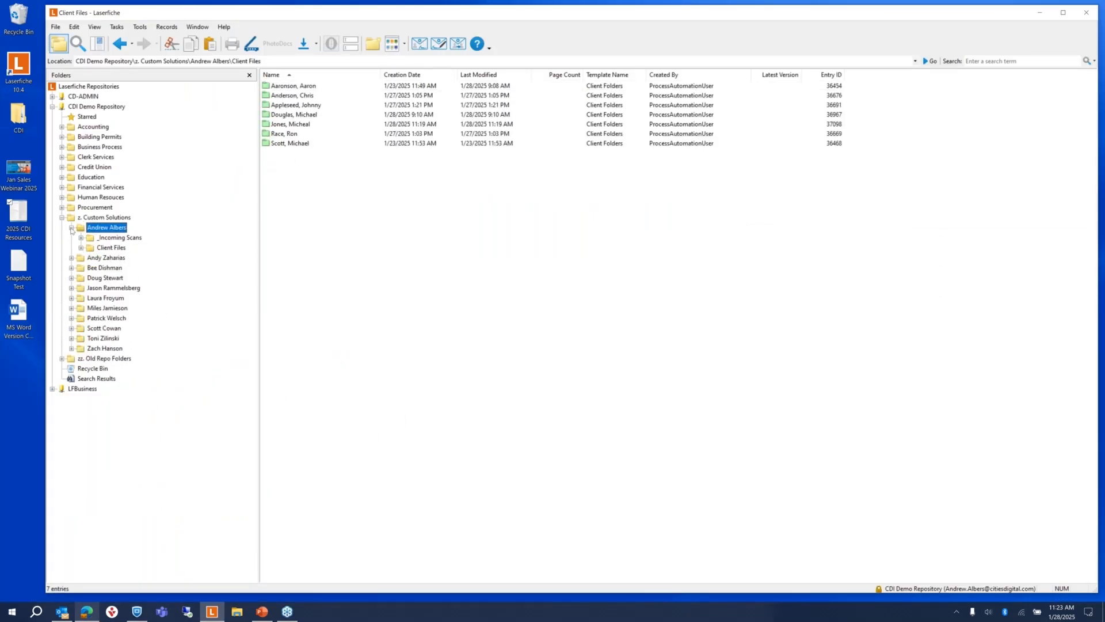
pyautogui.click(62, 218)
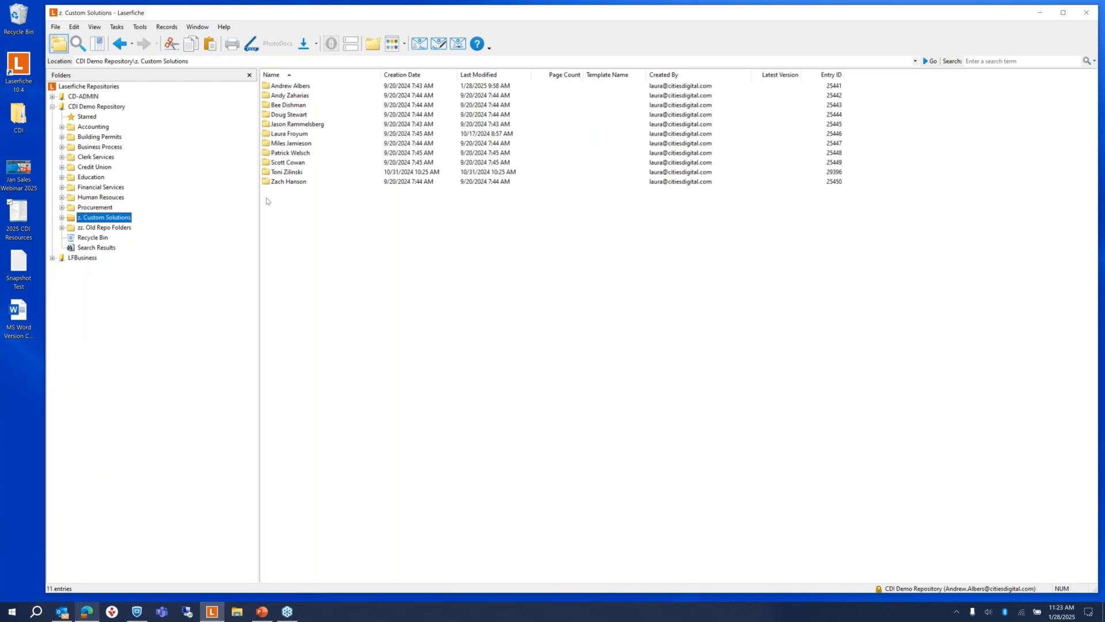
pyautogui.click(78, 43)
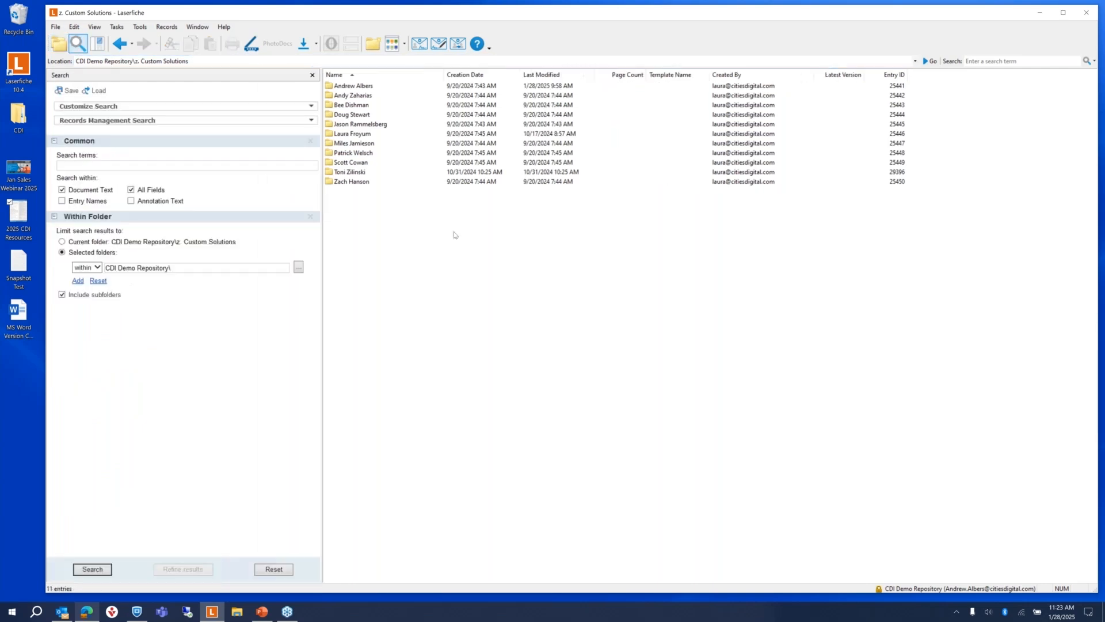
pyautogui.click(310, 141)
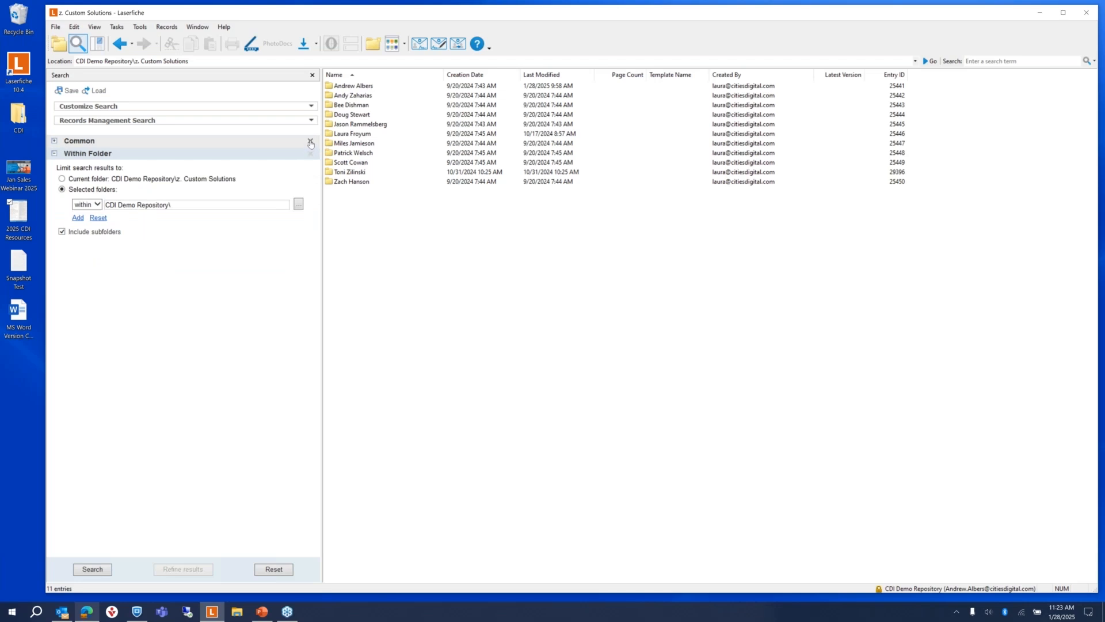
pyautogui.click(311, 141)
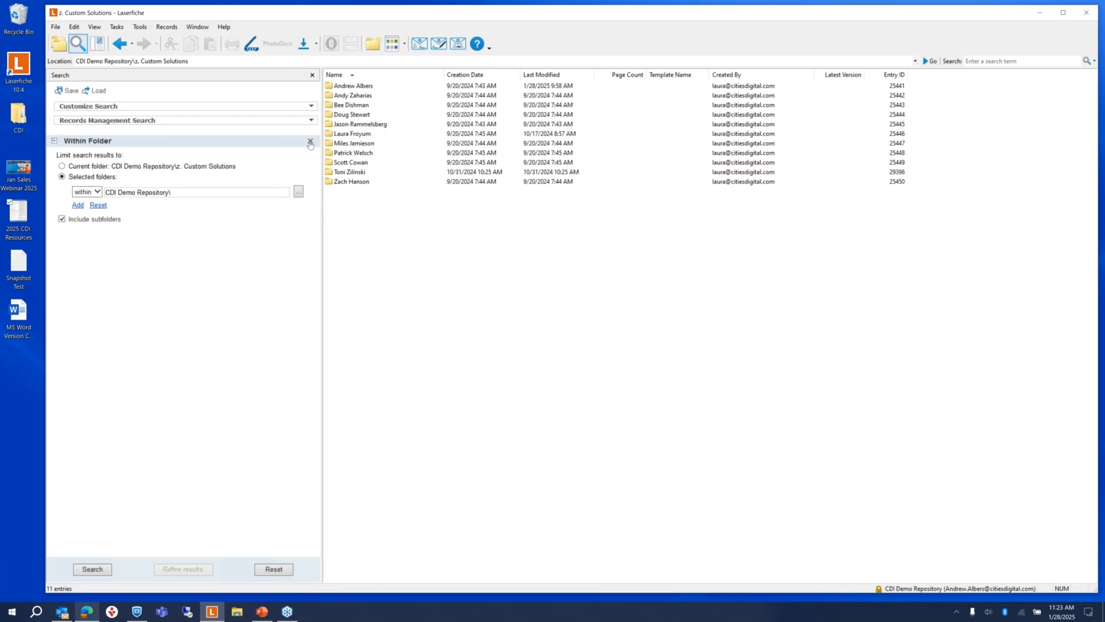
# Step: Set Within Folder to Client Files under z. Custom Solutions' first user folder and run the search
pyautogui.click(299, 192)
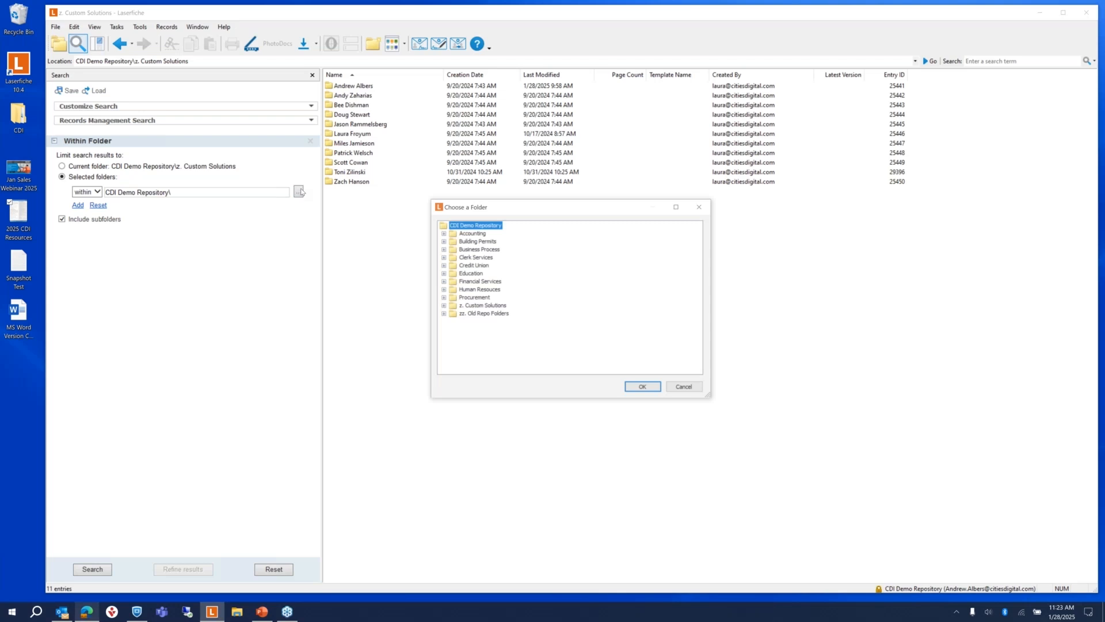
pyautogui.doubleClick(479, 306)
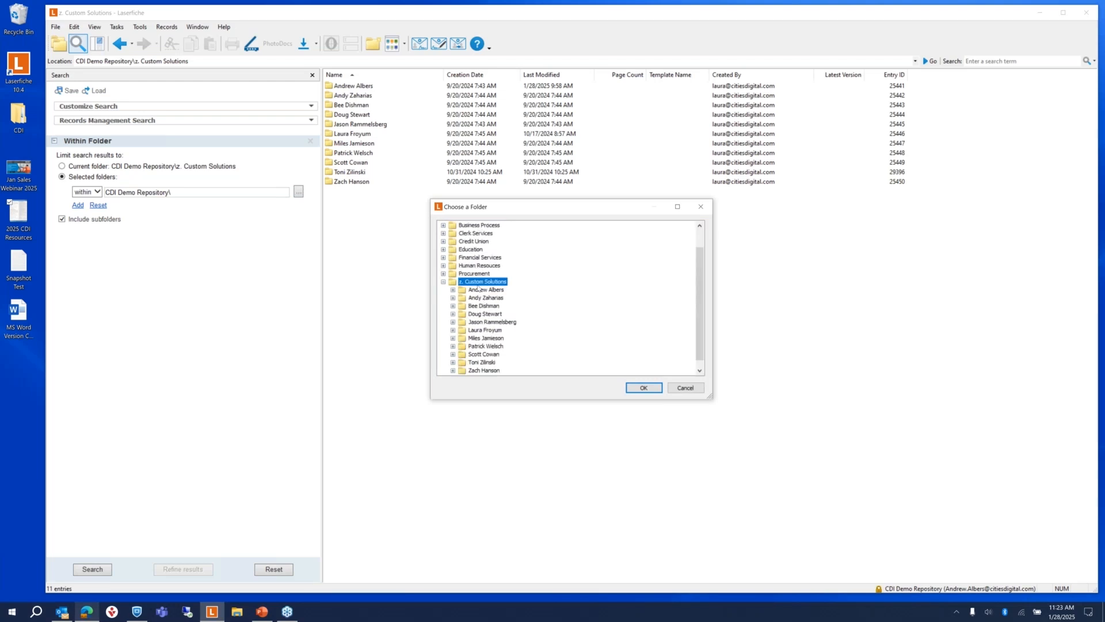
pyautogui.click(477, 290)
pyautogui.doubleClick(477, 290)
pyautogui.click(491, 305)
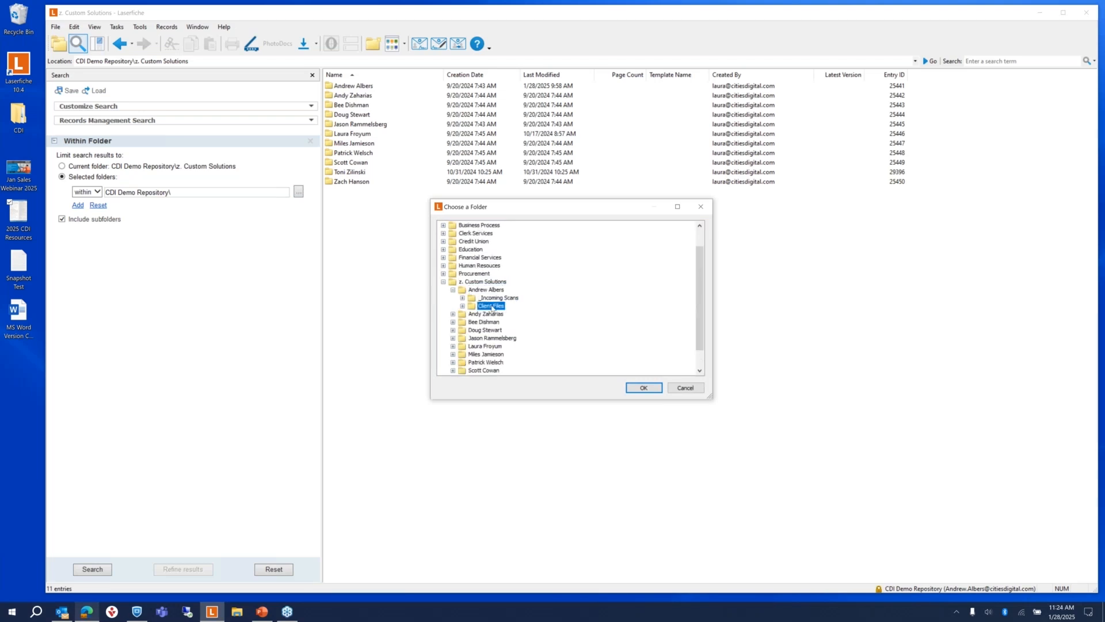
pyautogui.click(644, 388)
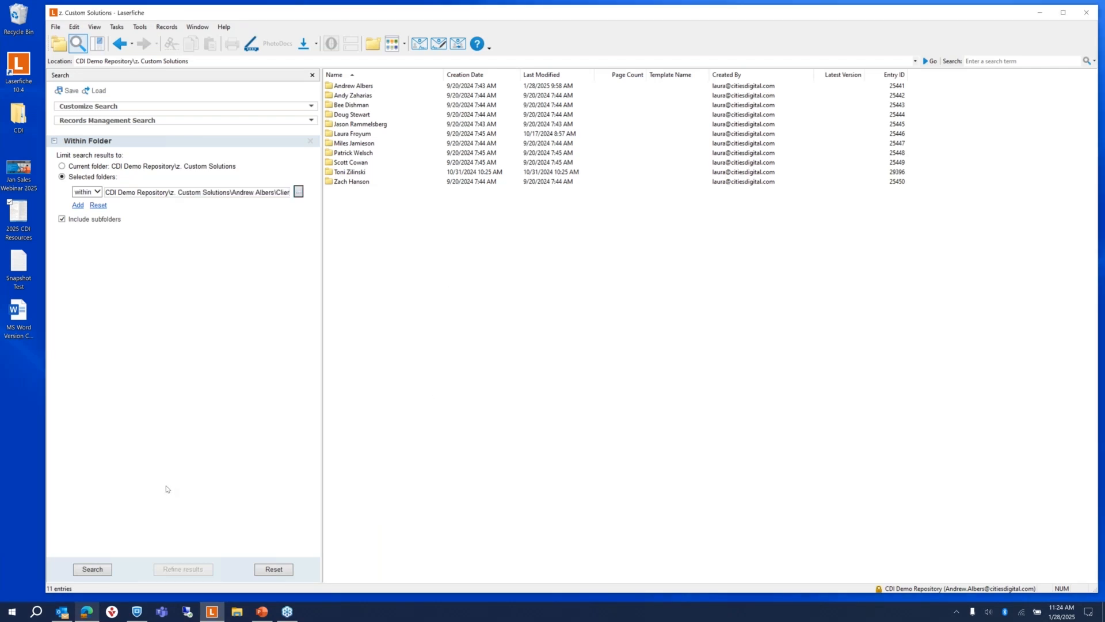
pyautogui.click(86, 567)
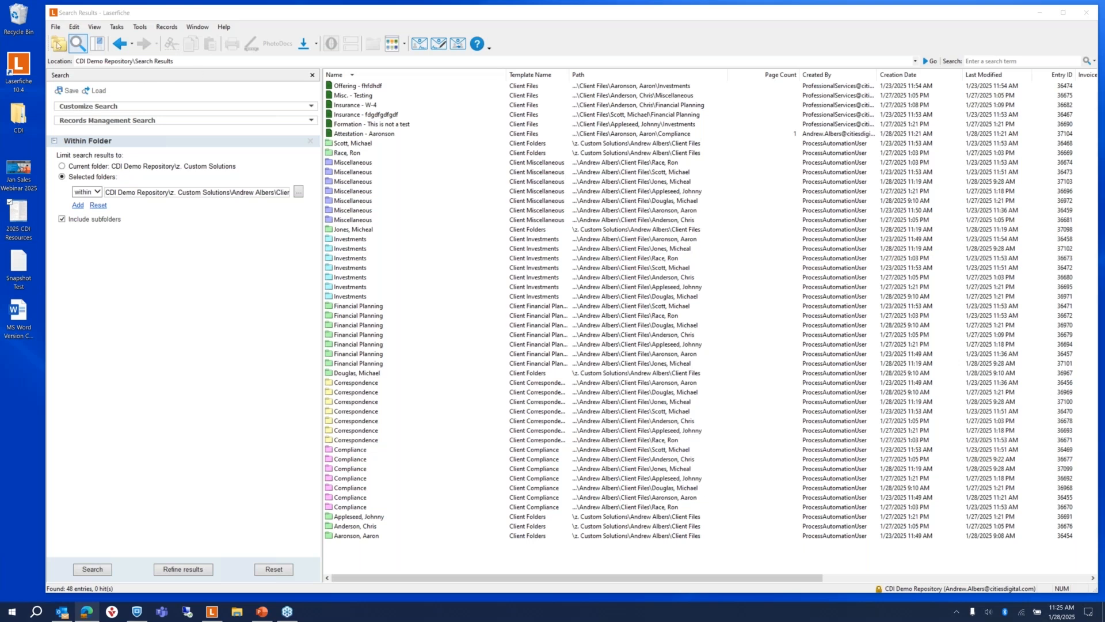
# Step: Show the Folders pane beside the 48 results and select z. Custom Solutions
pyautogui.click(57, 44)
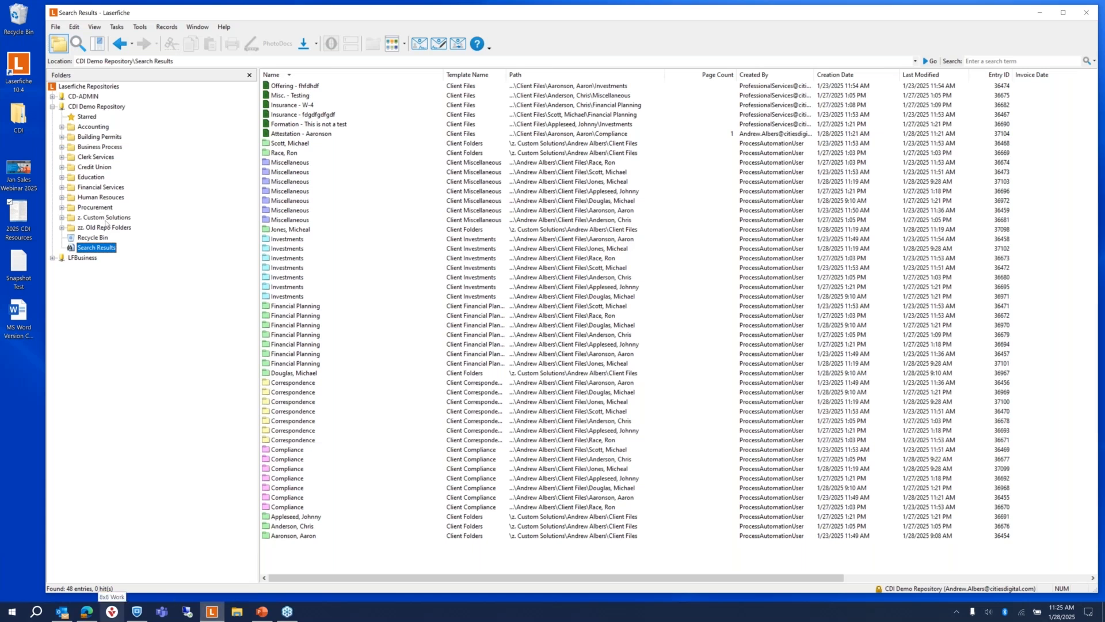
pyautogui.click(106, 218)
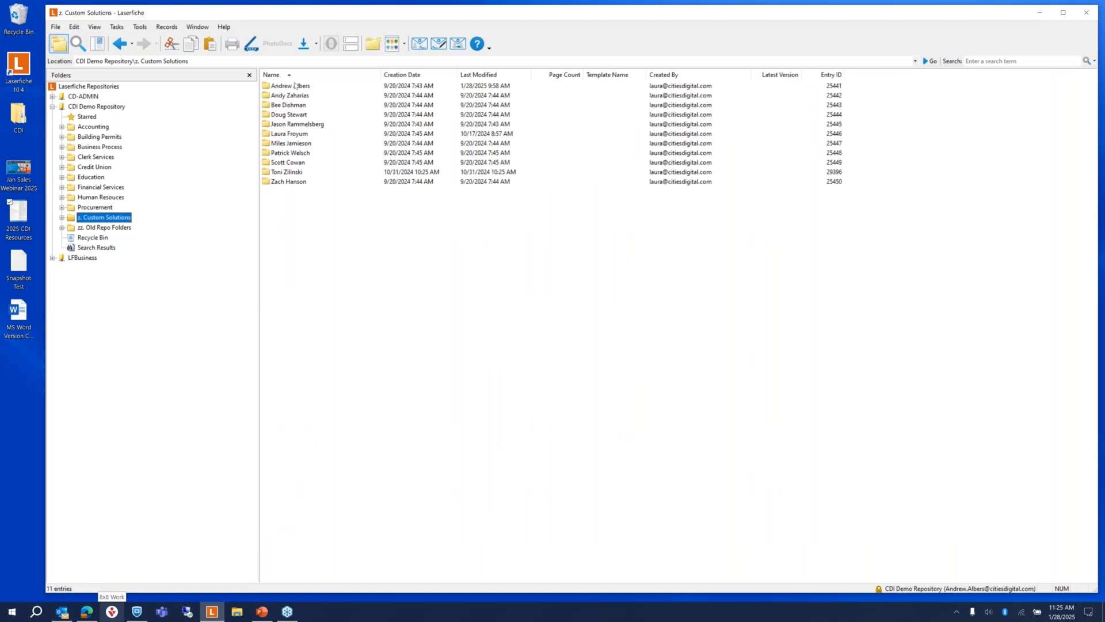
# Step: Open the first user folder in Laserfiche and the Snapshot Test text file from the desktop
pyautogui.click(295, 85)
pyautogui.doubleClick(295, 85)
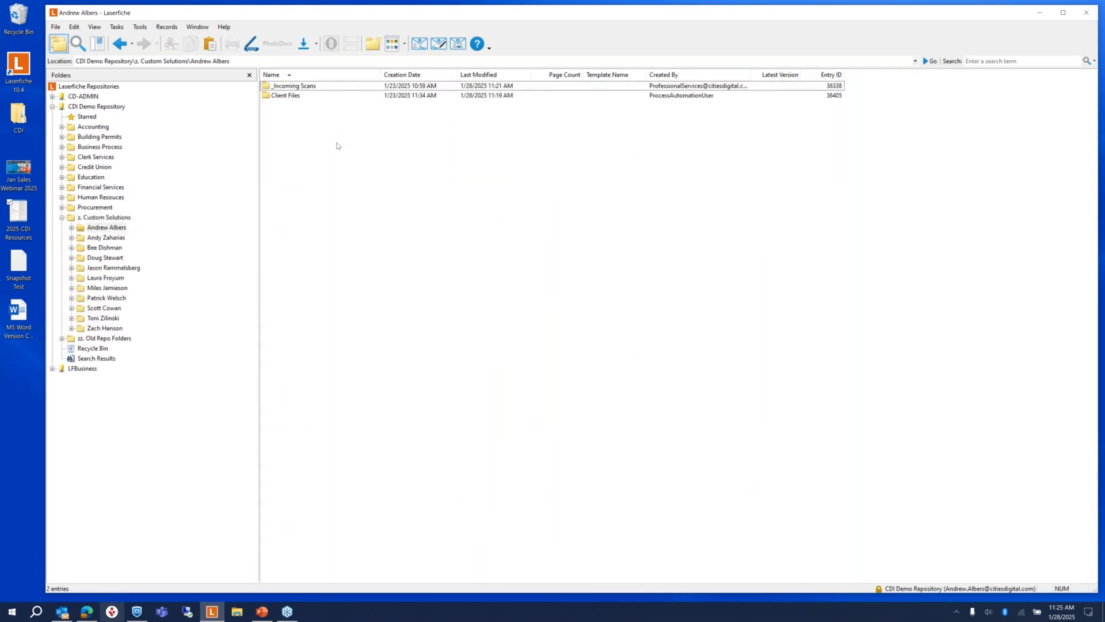
pyautogui.click(22, 265)
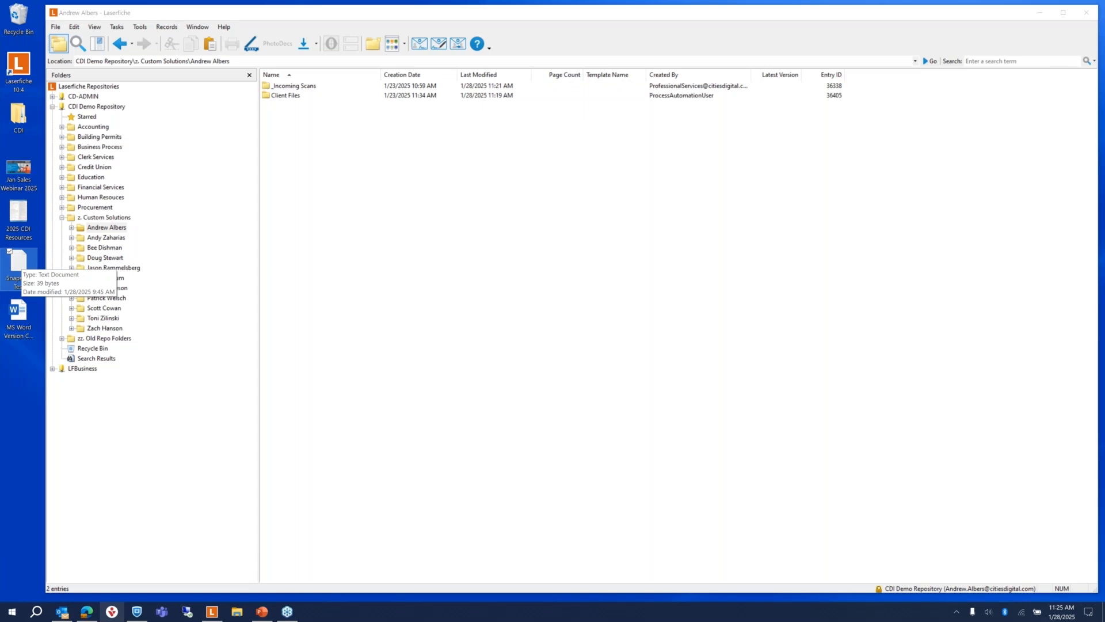
pyautogui.doubleClick(19, 266)
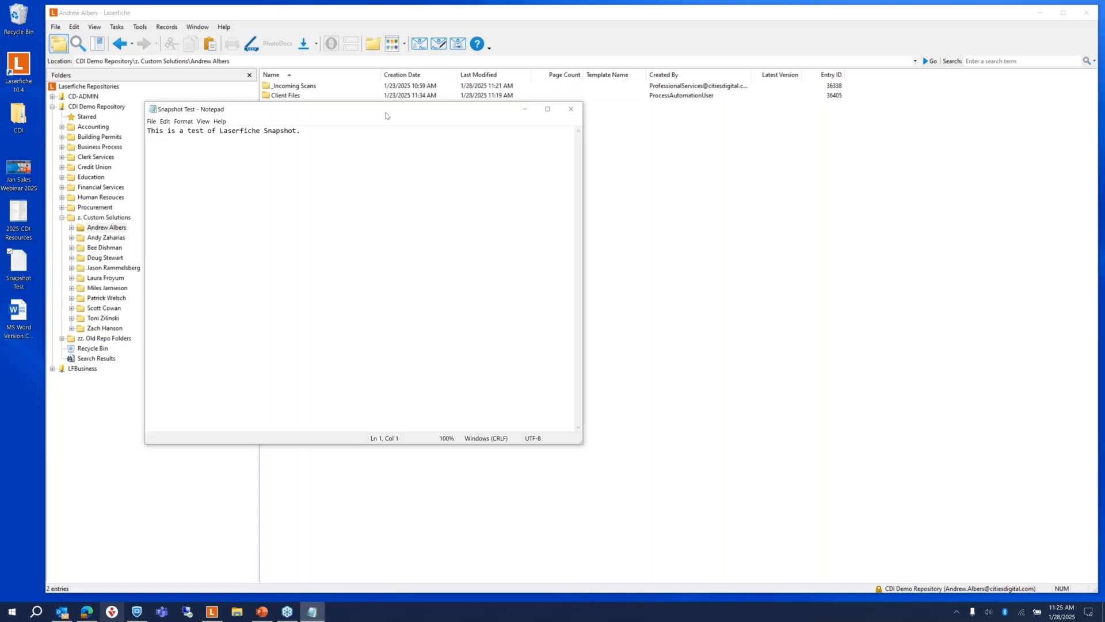
# Step: Bring up Notepad's Print dialog for the Snapshot Test note
pyautogui.moveTo(386, 116); pyautogui.dragTo(482, 121)
pyautogui.click(316, 126)
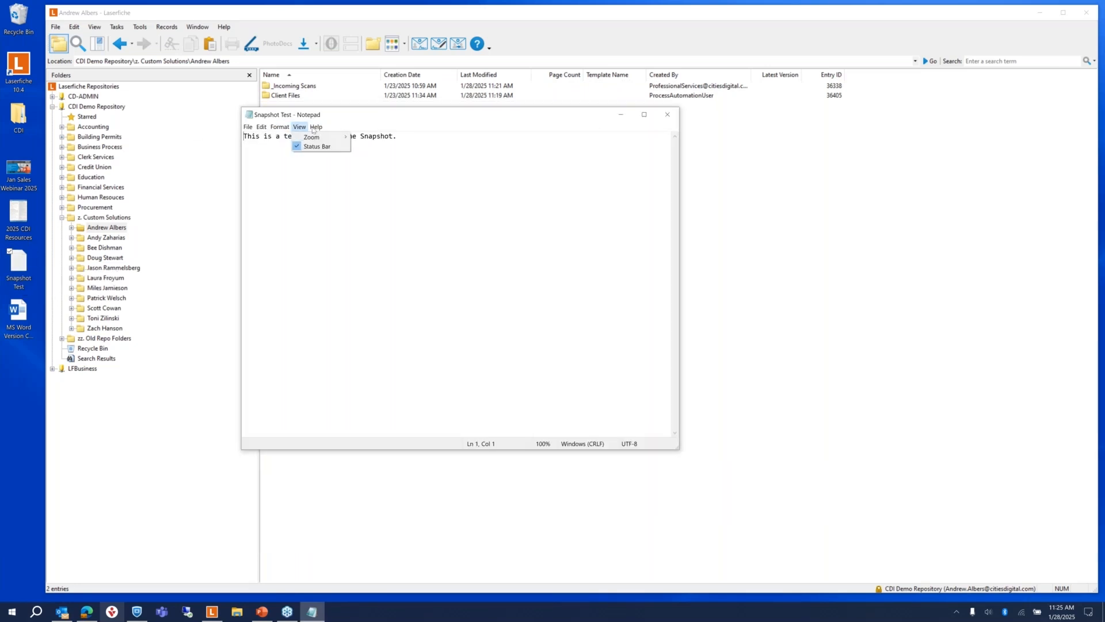
pyautogui.click(316, 127)
pyautogui.click(248, 127)
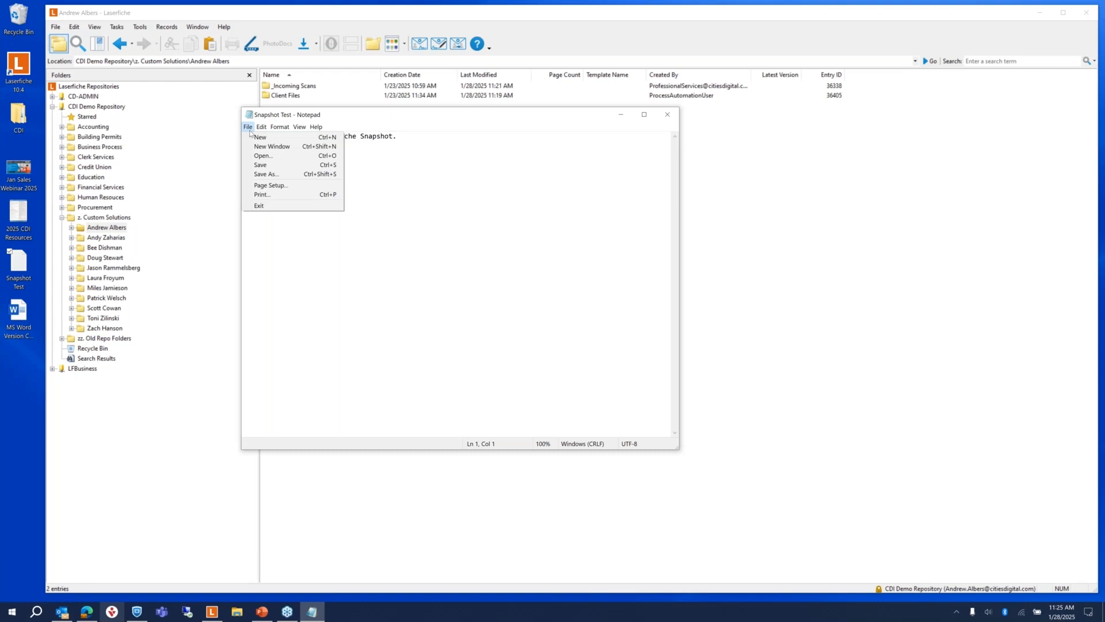
pyautogui.click(269, 197)
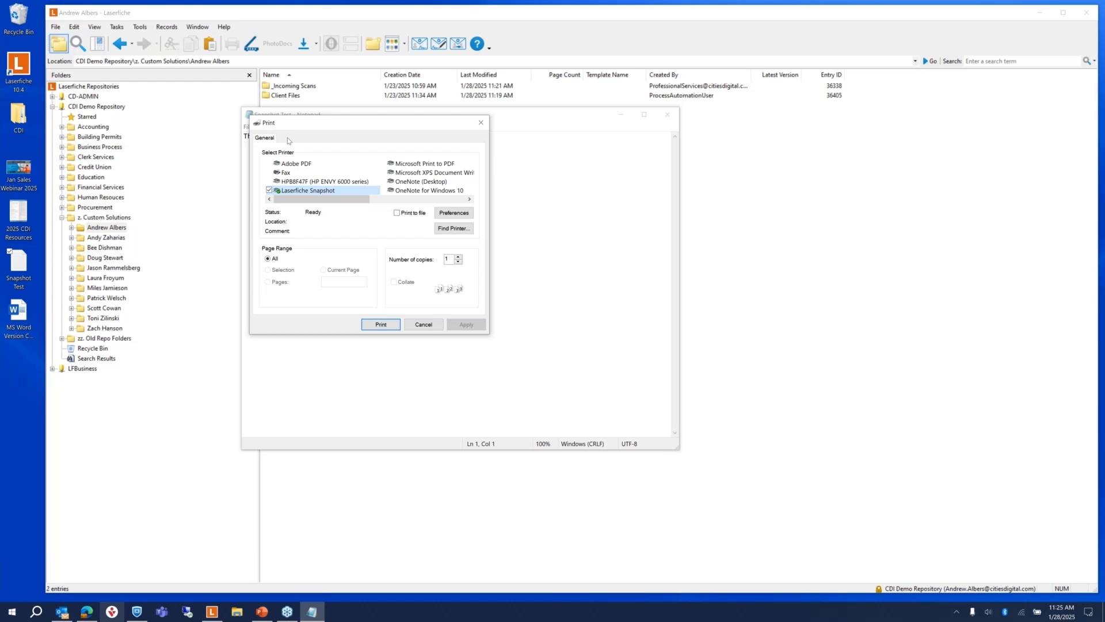
# Step: Print to Laserfiche Snapshot and name the document 'Snapshot Test - ' plus the Date/Time token
pyautogui.click(381, 324)
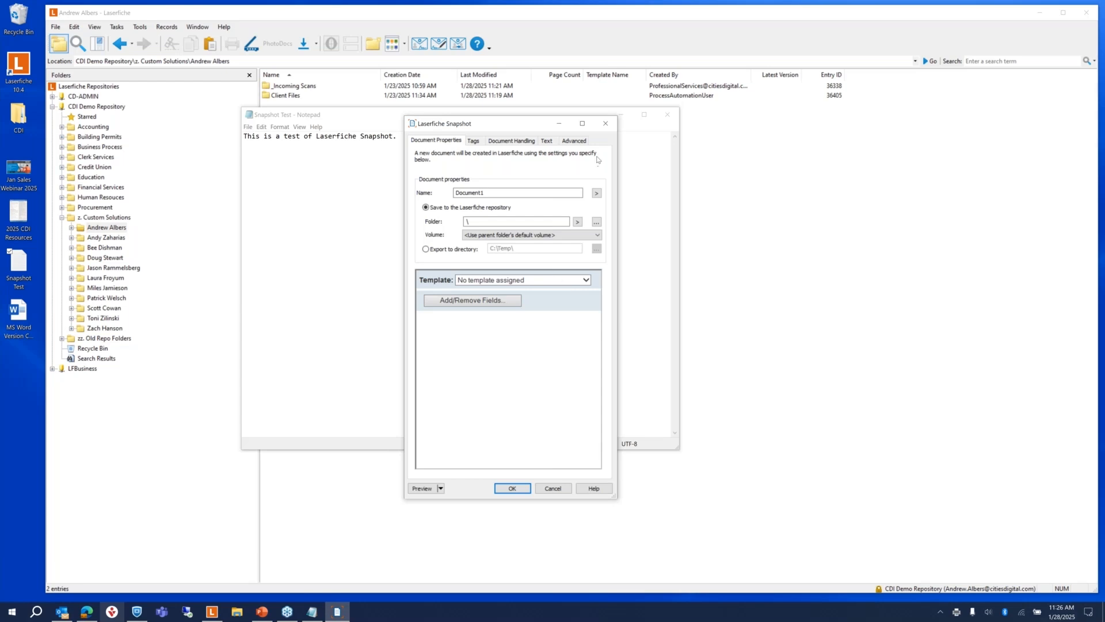
pyautogui.click(546, 192)
pyautogui.doubleClick(469, 193)
pyautogui.write('Snapshot TEst -')
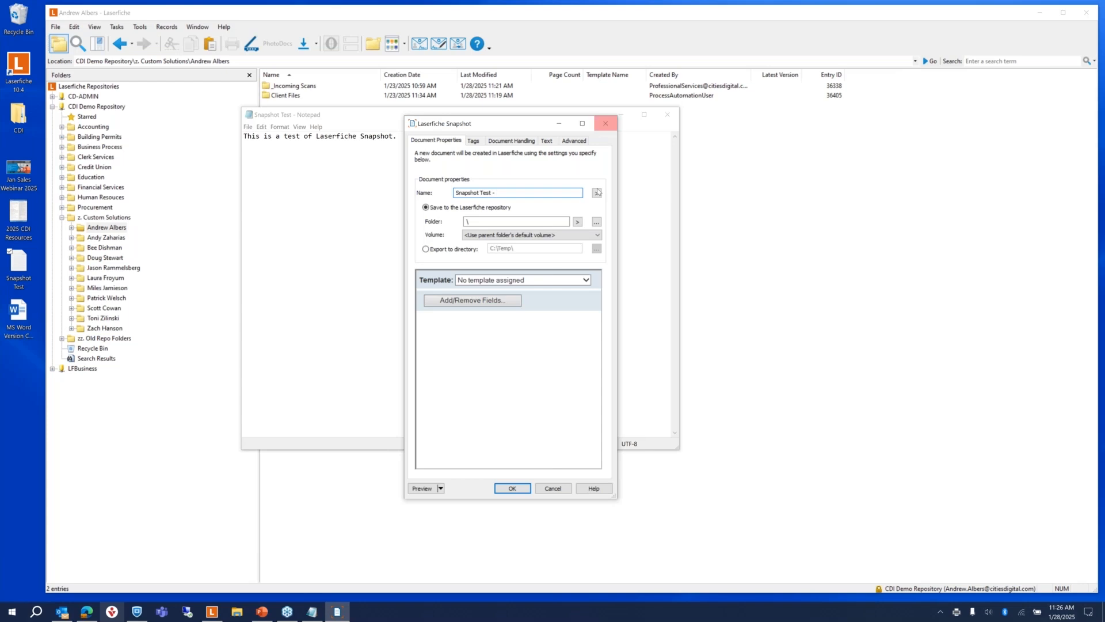
pyautogui.click(596, 193)
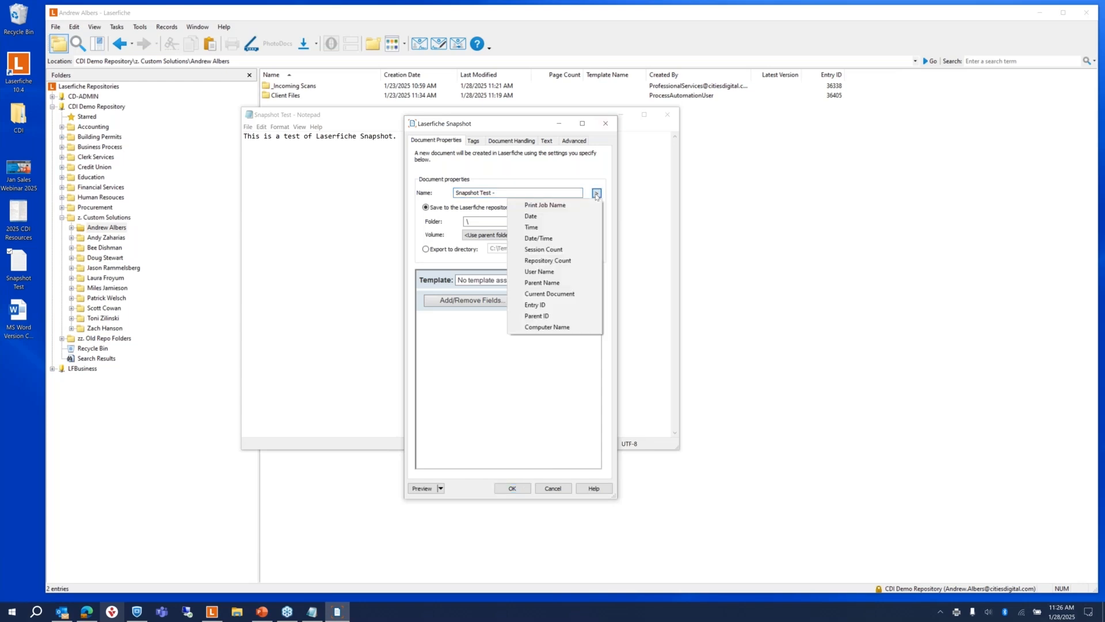
pyautogui.click(547, 239)
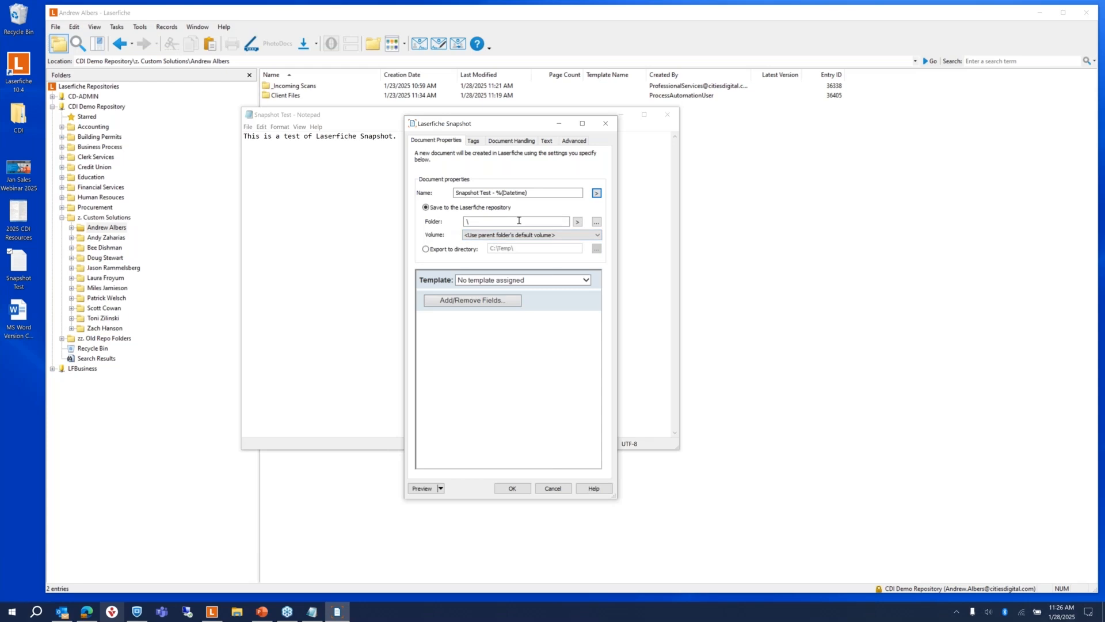
# Step: Set the snapshot's destination to the first user folder under z. Custom Solutions
pyautogui.click(597, 223)
pyautogui.doubleClick(439, 315)
pyautogui.doubleClick(423, 299)
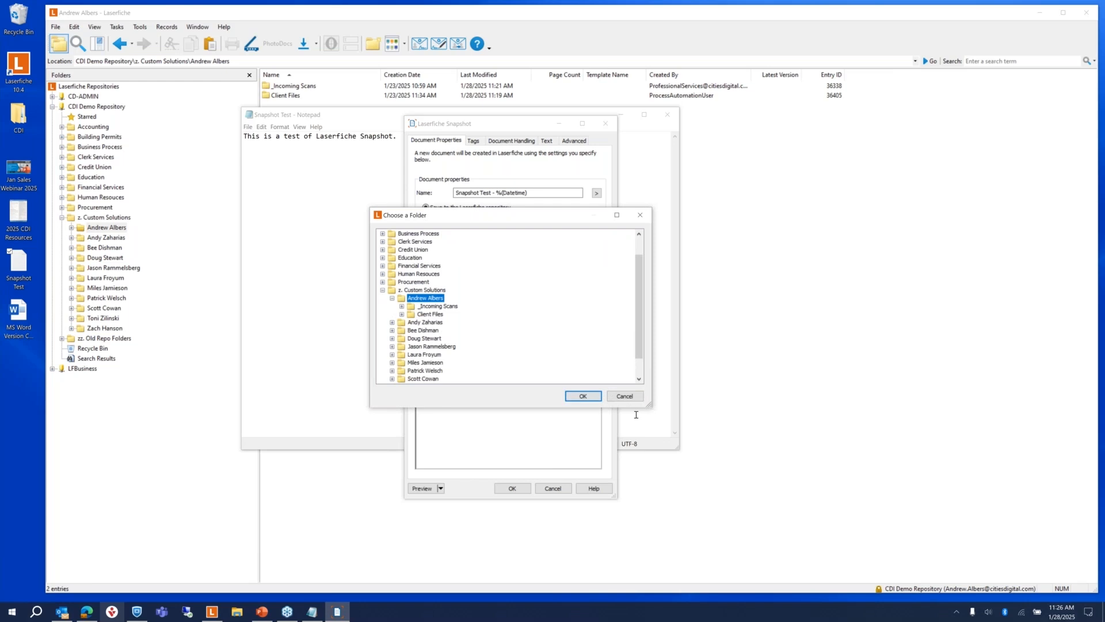
pyautogui.click(583, 396)
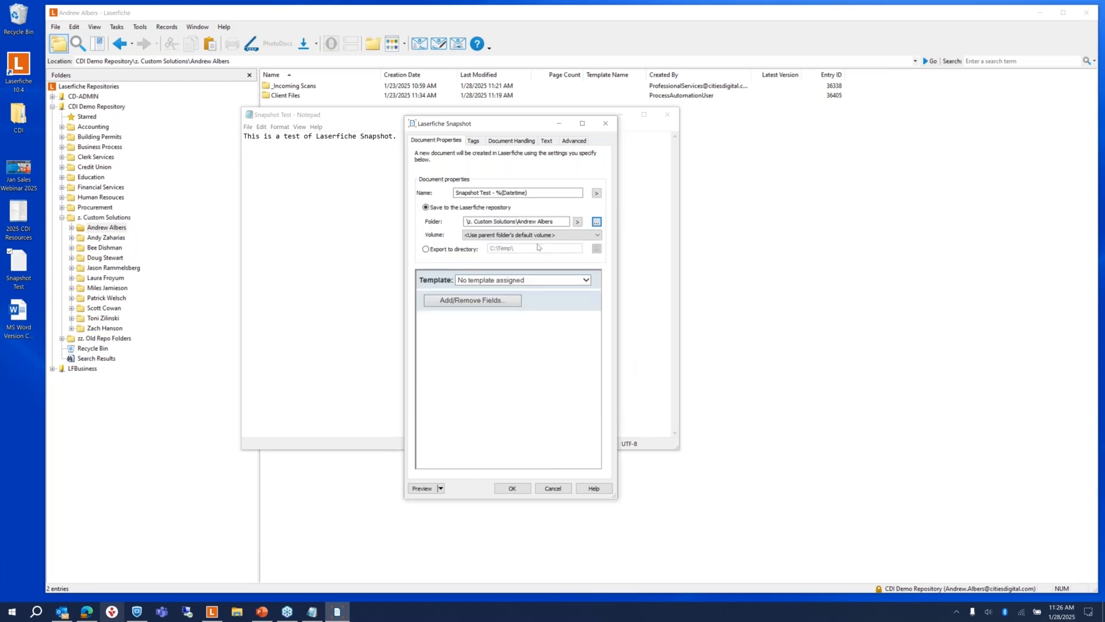
# Step: Apply the General template to the snapshot document and view its available tags
pyautogui.click(502, 281)
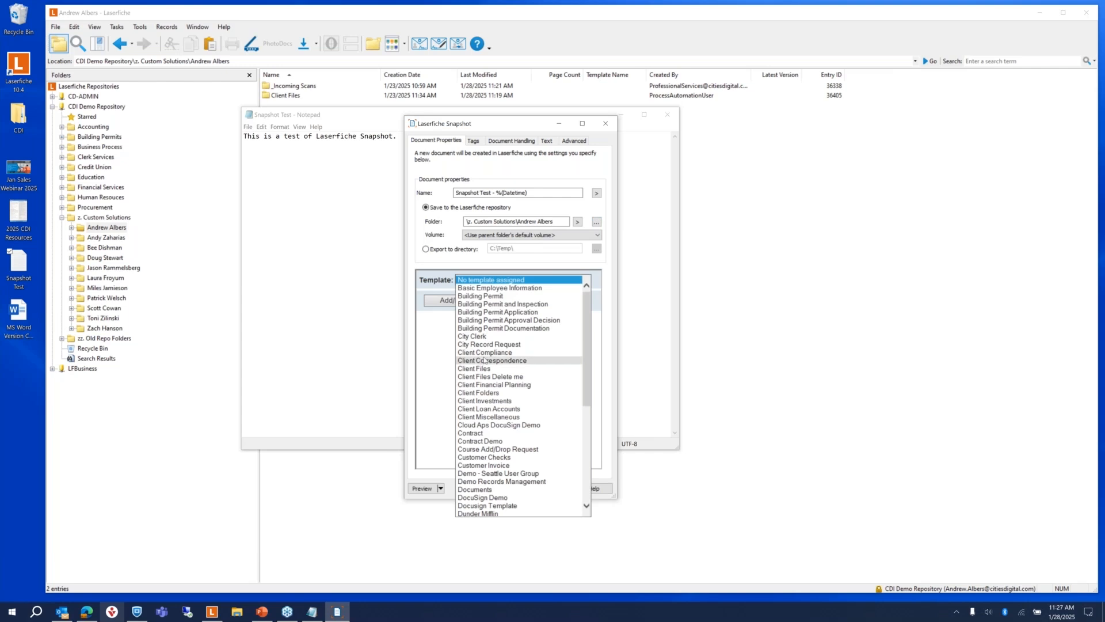
pyautogui.scroll(-5, 485, 362)
pyautogui.scroll(-2, 485, 362)
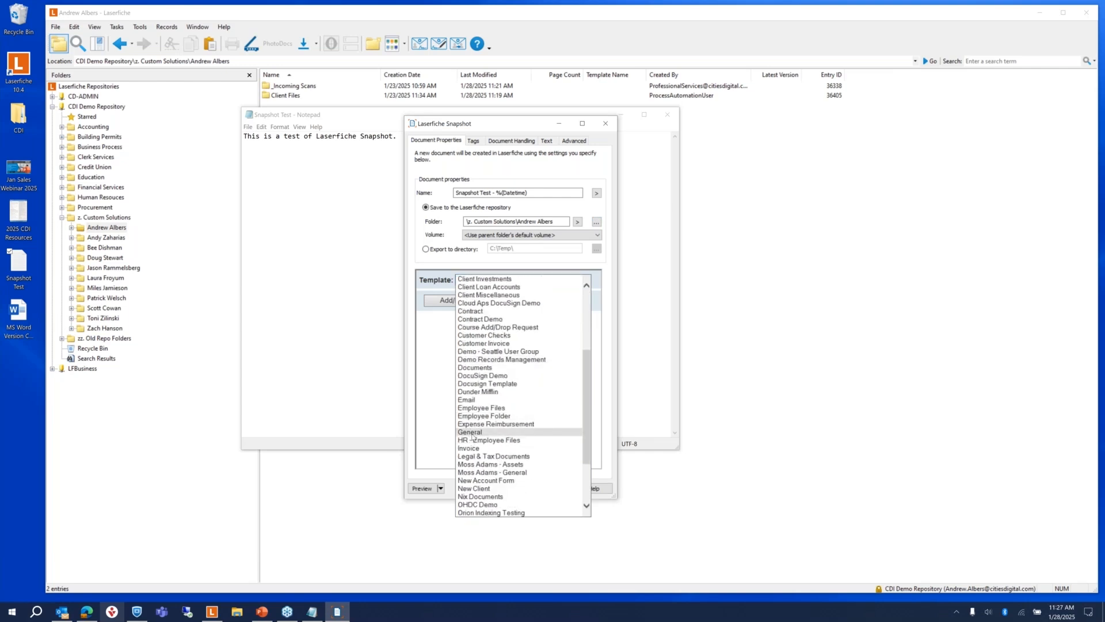
pyautogui.press('Return')
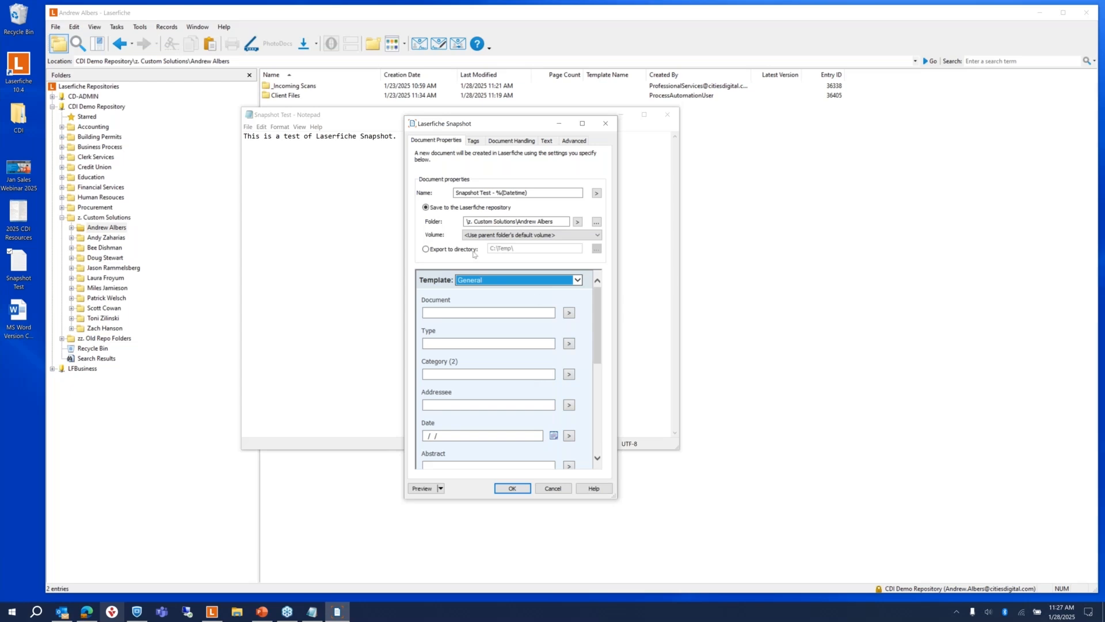
pyautogui.scroll(-3, 500, 373)
pyautogui.scroll(3, 499, 373)
pyautogui.click(473, 141)
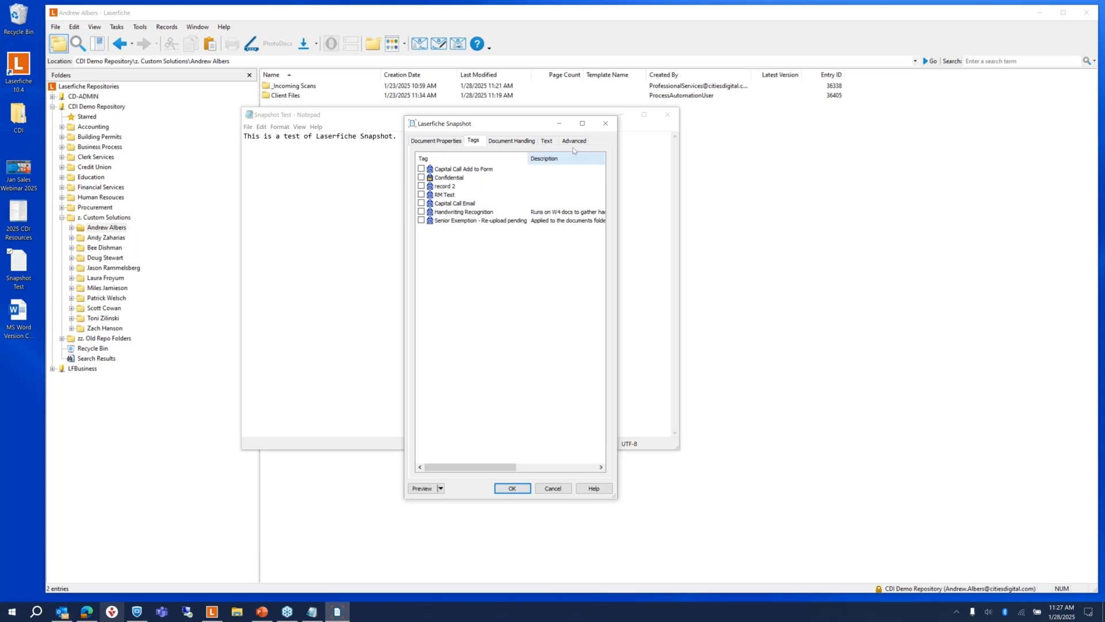
# Step: Capture the snapshot's text by OCR and create the Snapshot Test document in the repository
pyautogui.click(548, 143)
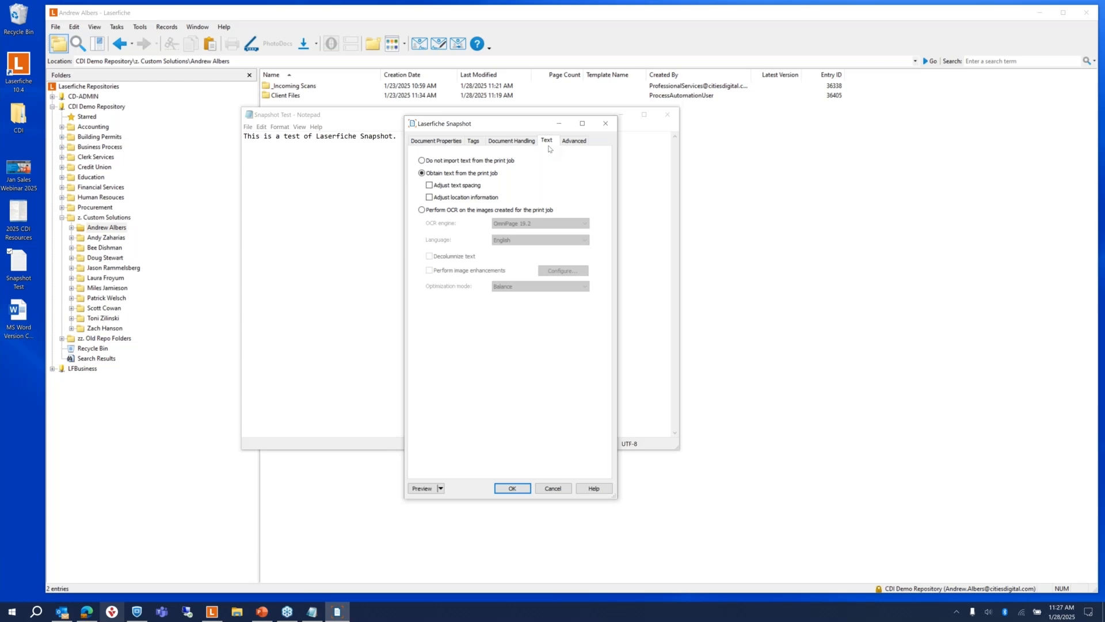
pyautogui.click(421, 210)
pyautogui.click(512, 141)
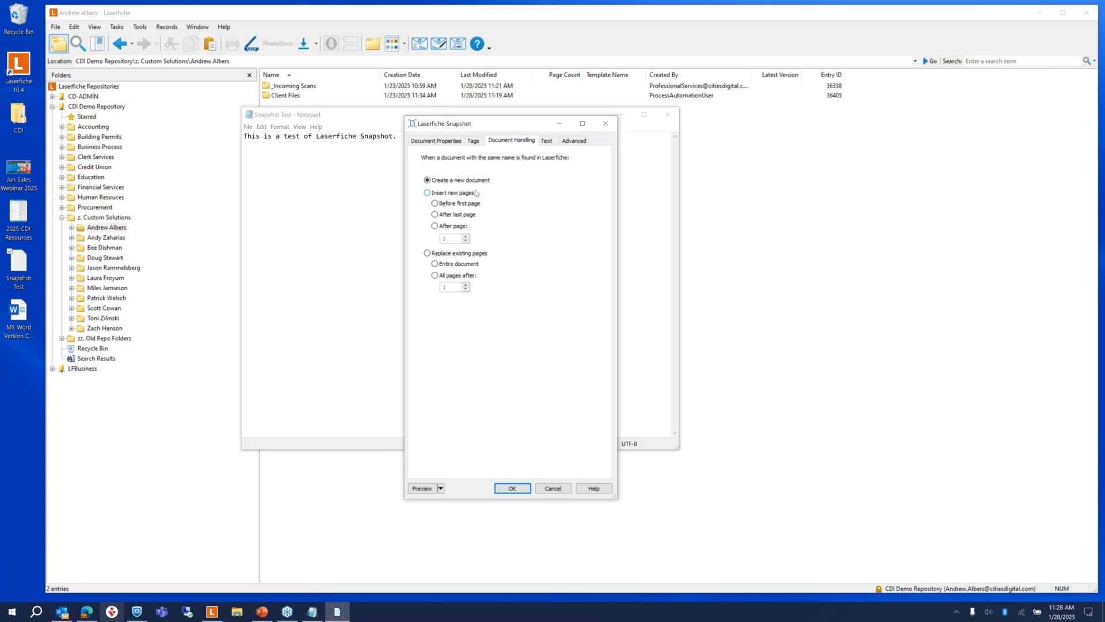
pyautogui.click(437, 141)
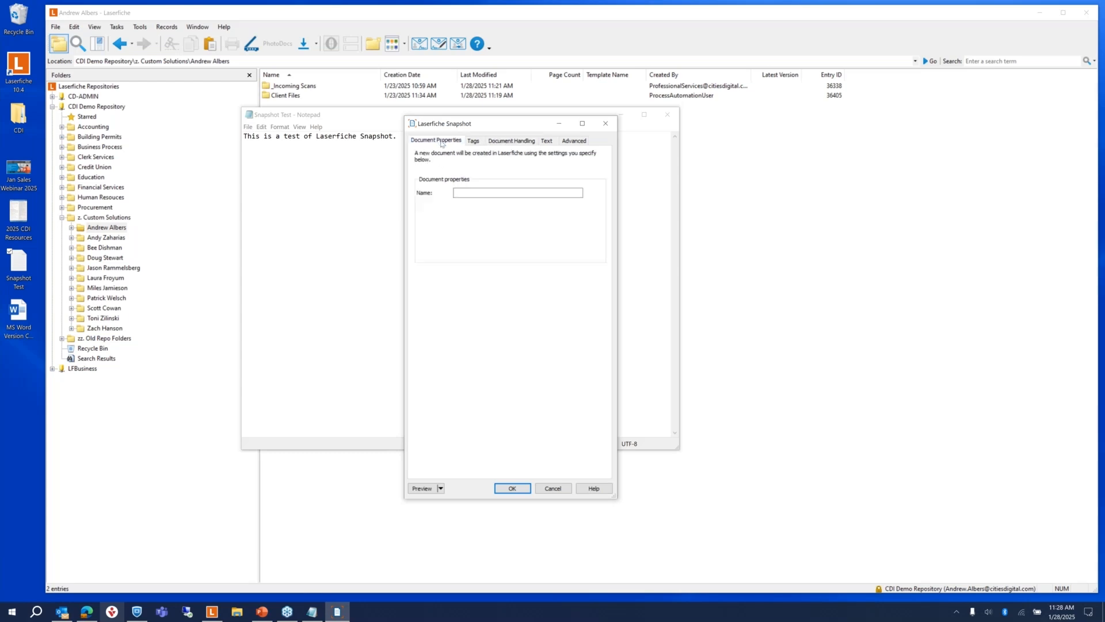
pyautogui.click(512, 489)
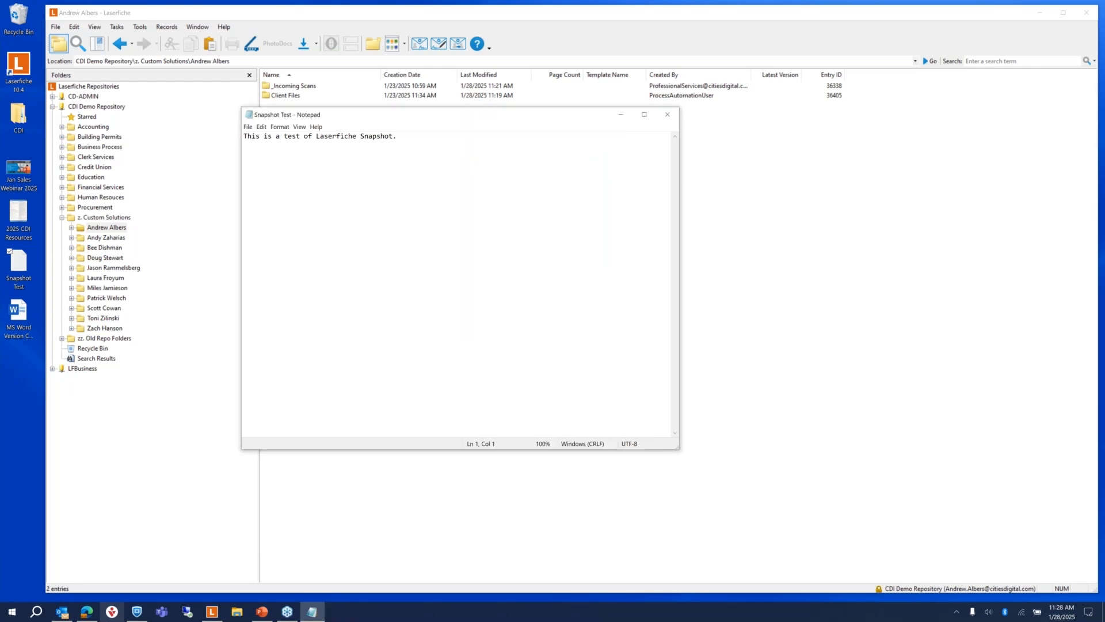
# Step: Close Notepad, refresh the folder, and review the new one-page Snapshot Test document
pyautogui.click(667, 115)
pyautogui.click(74, 27)
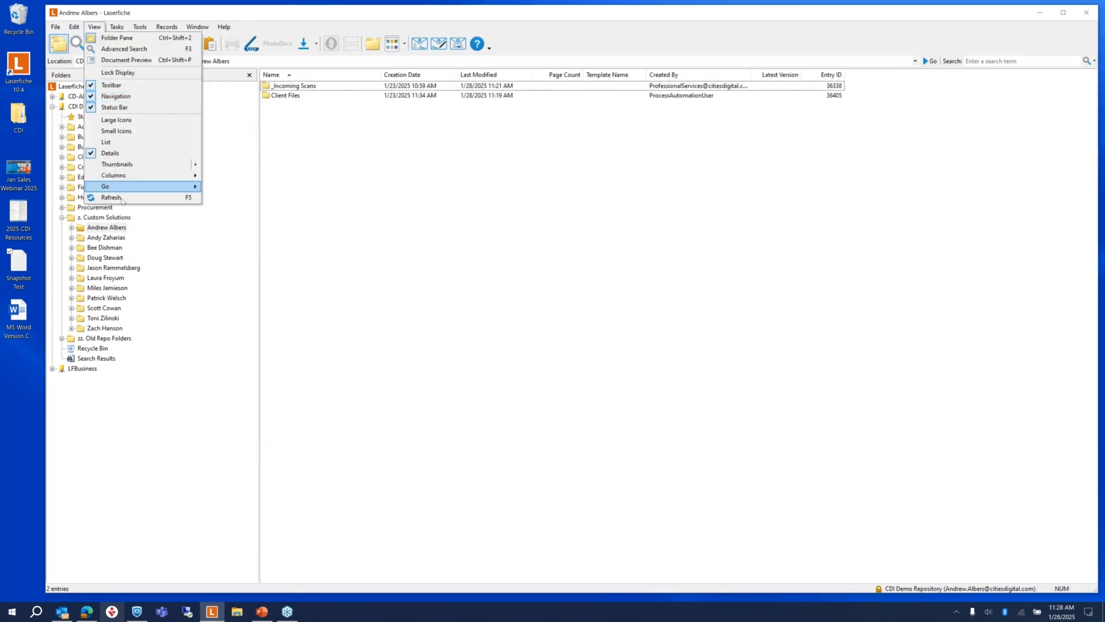
pyautogui.click(107, 195)
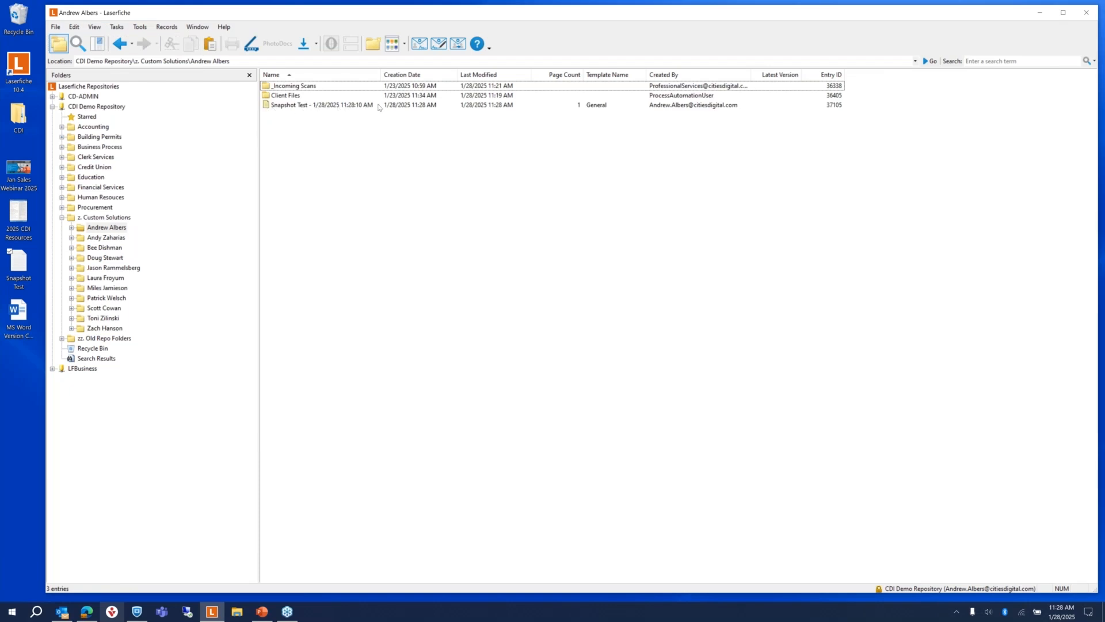
pyautogui.doubleClick(292, 106)
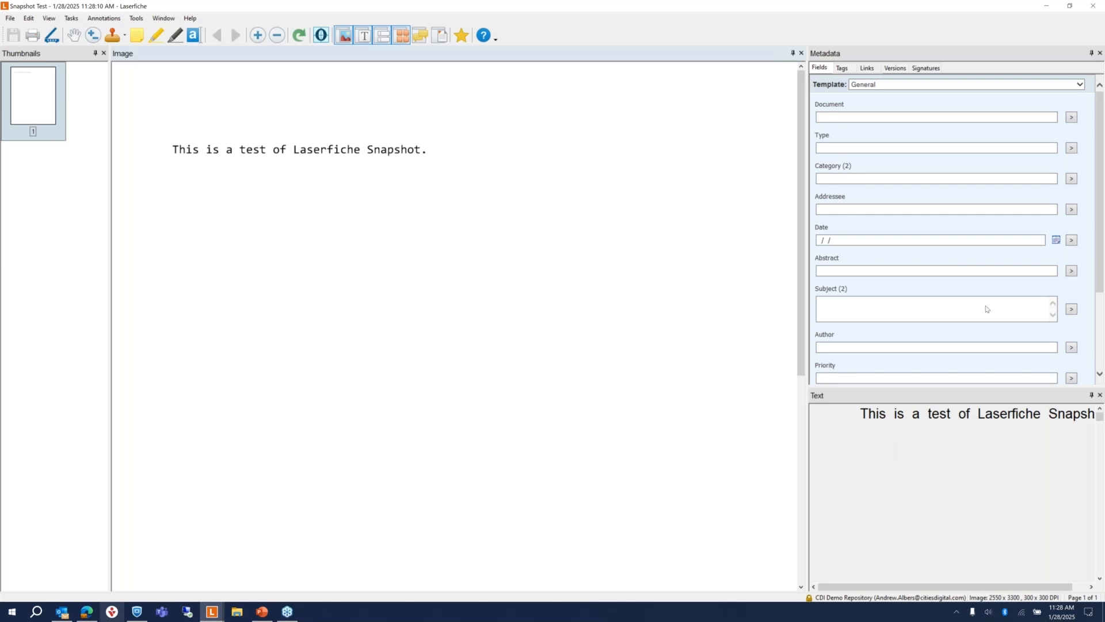
pyautogui.click(1093, 6)
# Step: Delete the Snapshot Test document to the recycle bin, leaving _Incoming Scans and Client Files
pyautogui.click(281, 105)
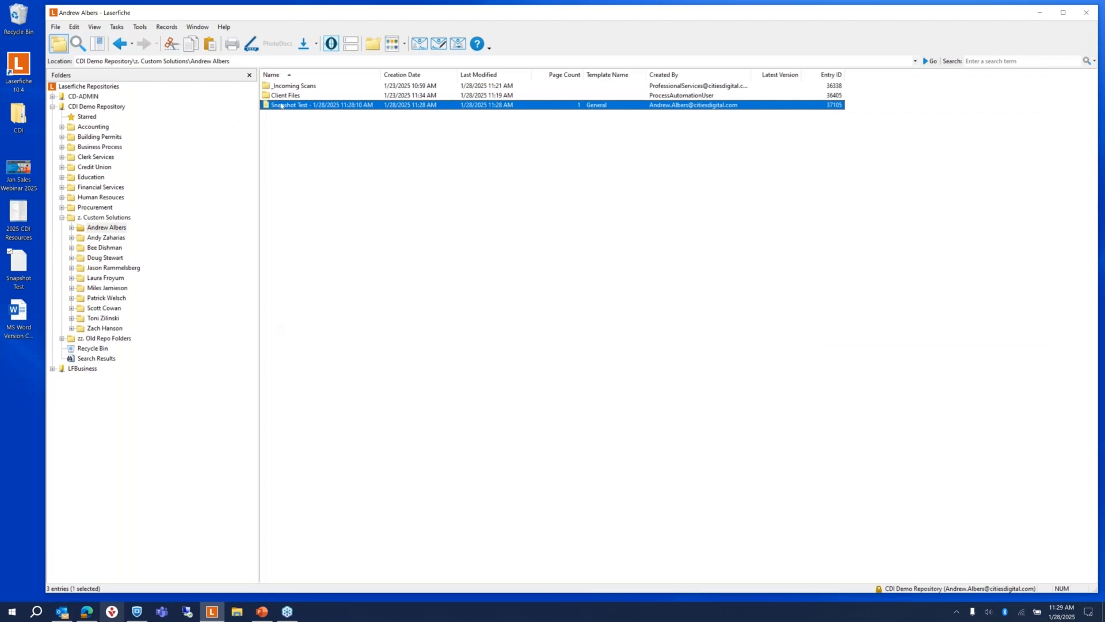
pyautogui.rightClick(281, 106)
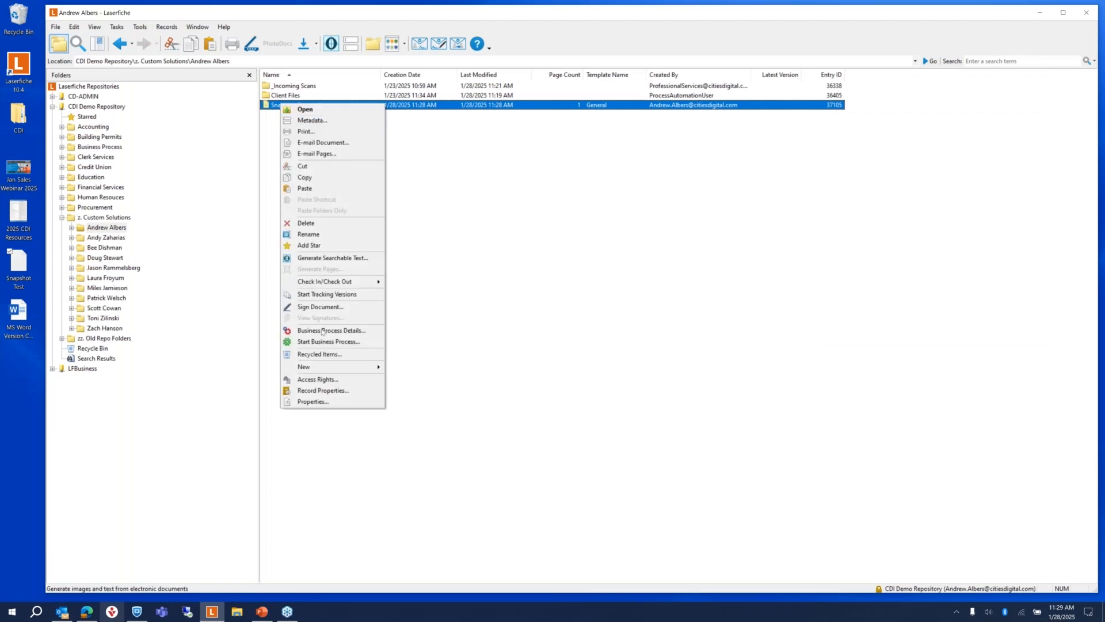
pyautogui.click(323, 226)
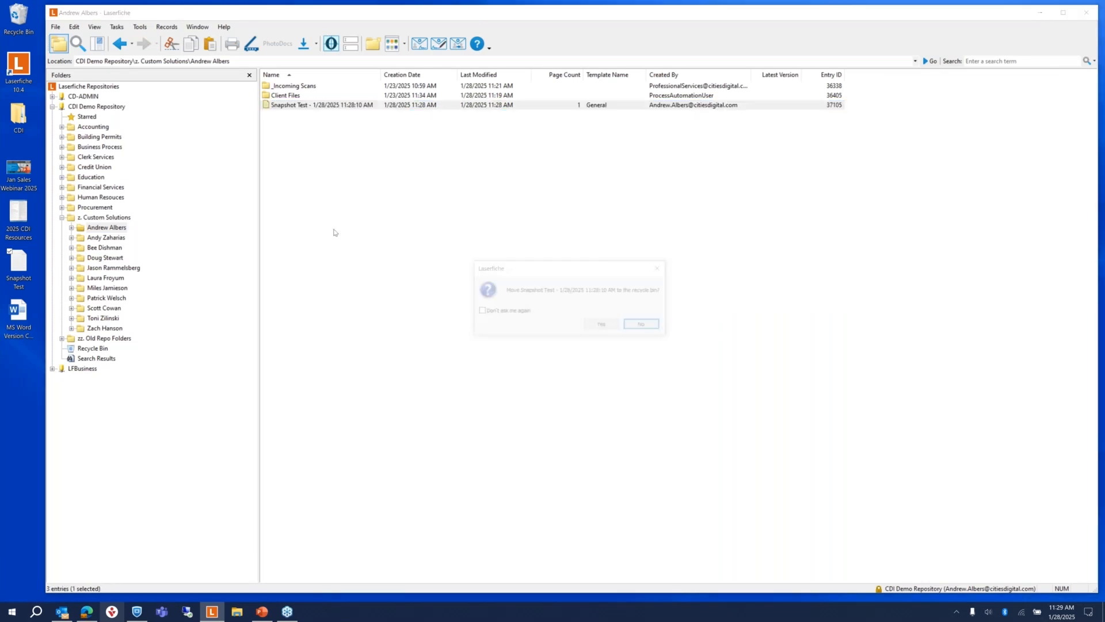
pyautogui.click(604, 325)
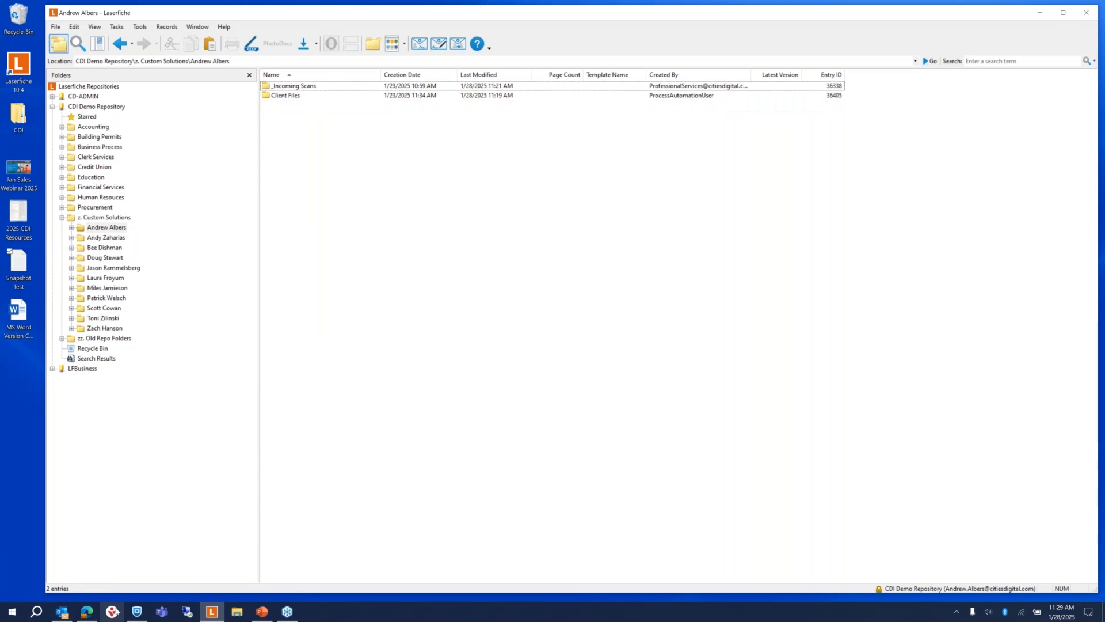
pyautogui.click(61, 612)
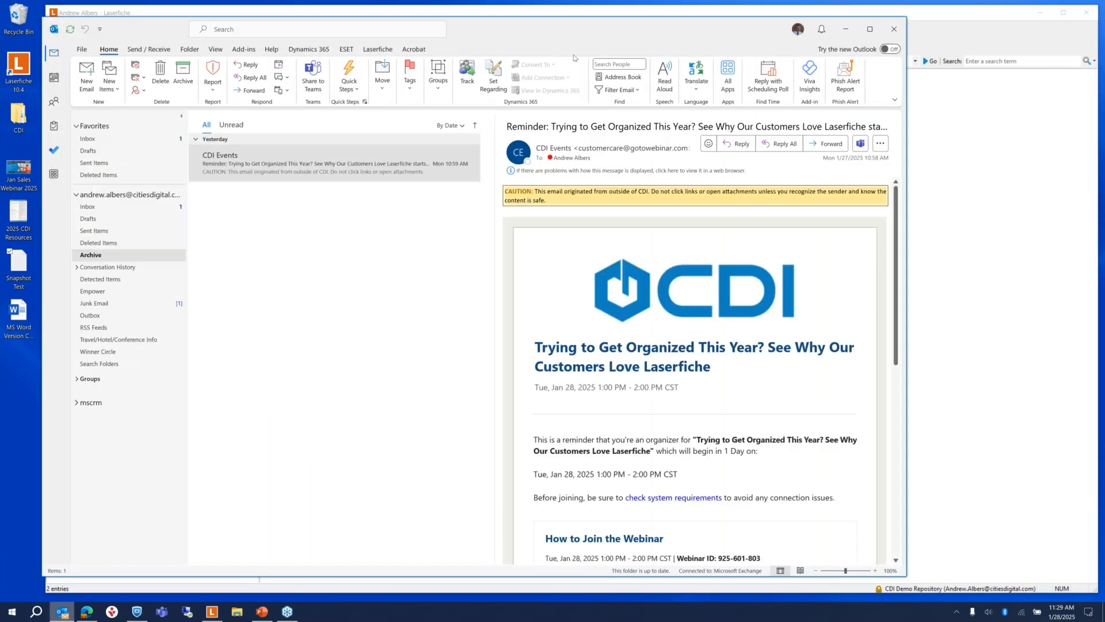
# Step: Drop the CDI Events reminder email from Outlook onto the Laserfiche folder to import it
pyautogui.moveTo(573, 58); pyautogui.dragTo(931, 199)
pyautogui.moveTo(656, 333); pyautogui.dragTo(284, 200)
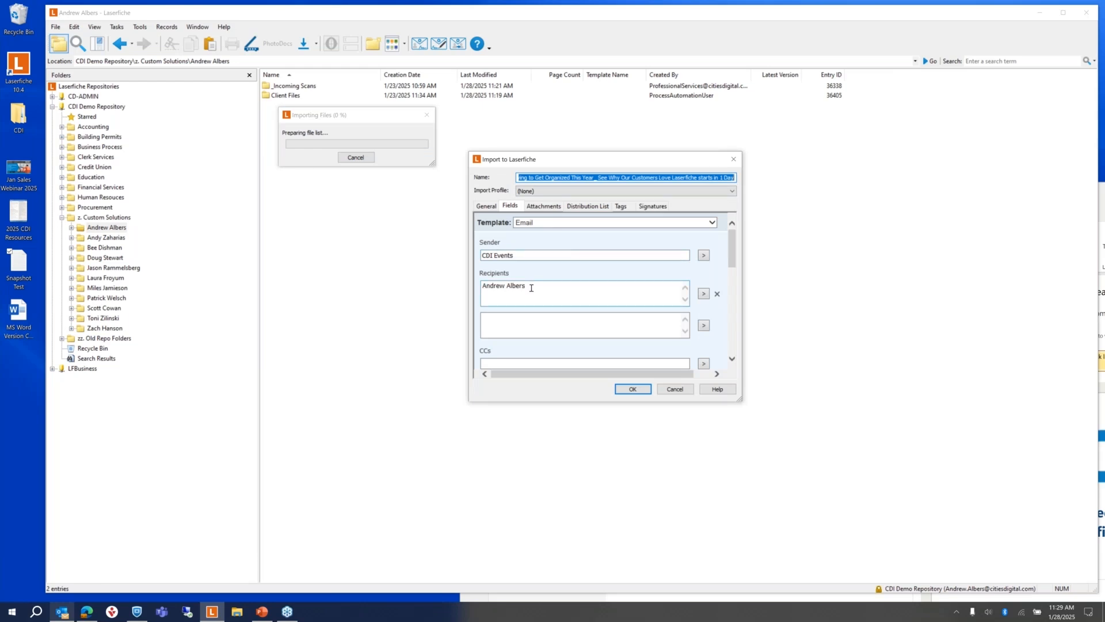
# Step: Review the email's Fields, Attachments, Tags and General tabs, then import it with the Email template
pyautogui.scroll(-3, 531, 287)
pyautogui.scroll(-3, 562, 285)
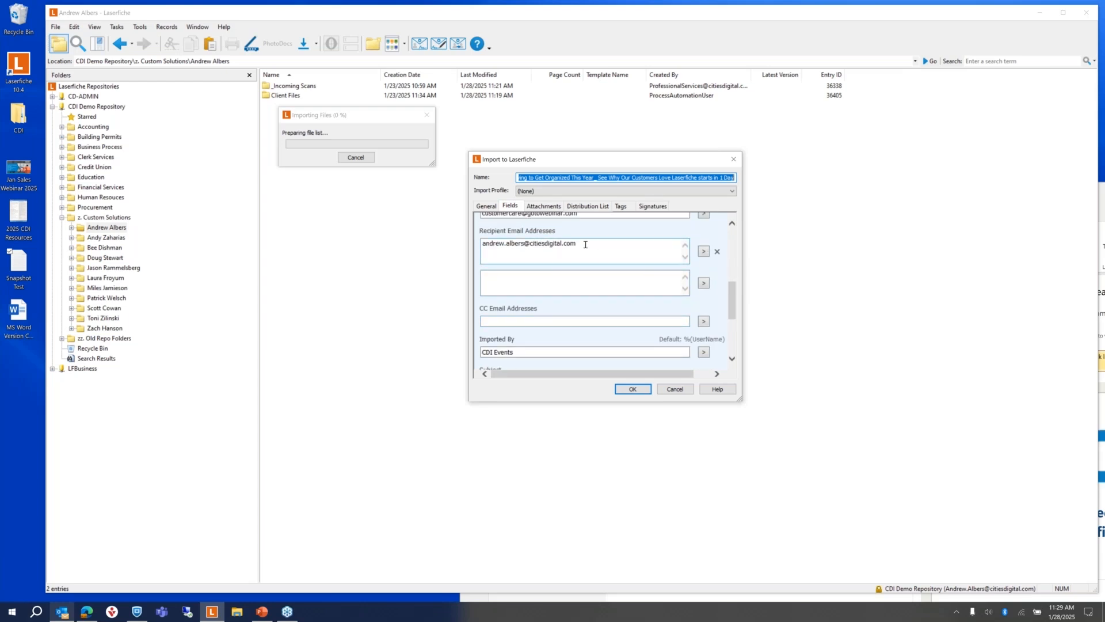
pyautogui.click(544, 206)
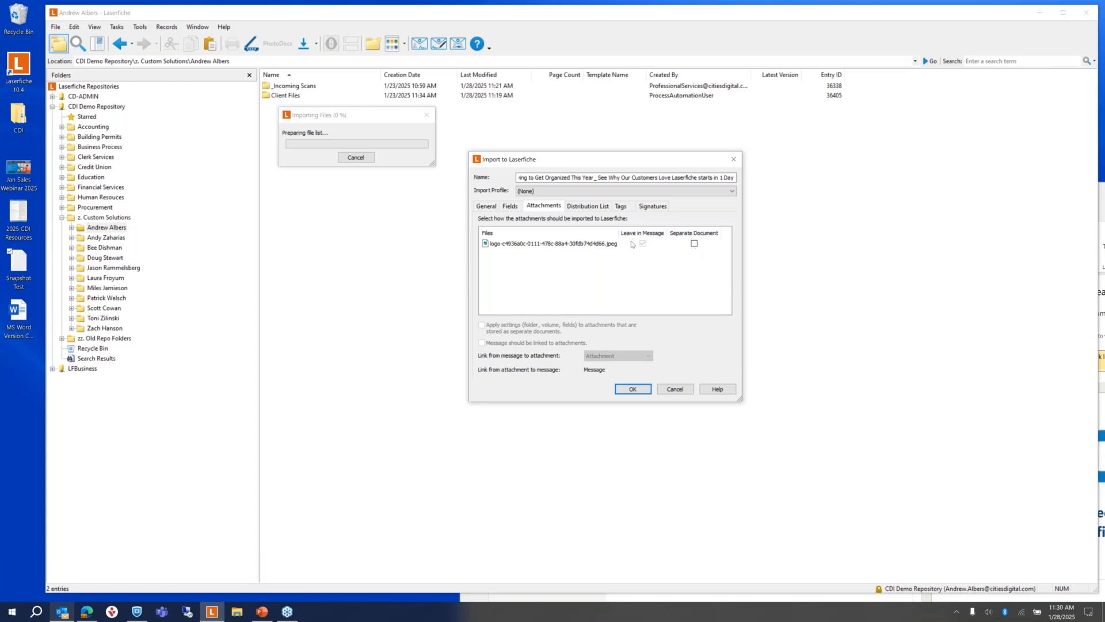
pyautogui.click(621, 206)
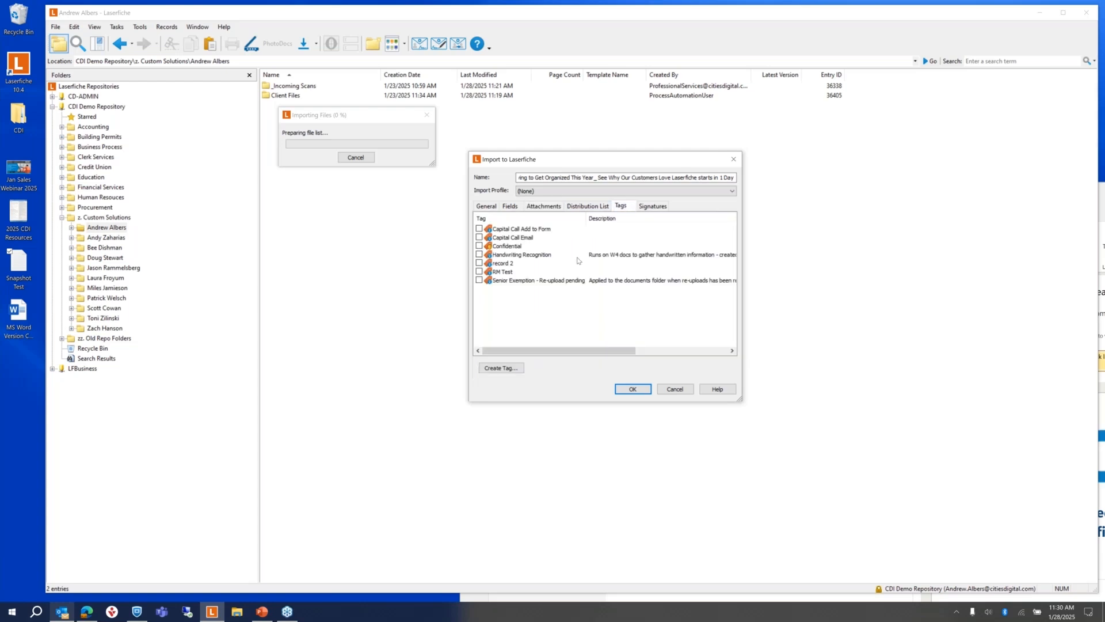
pyautogui.click(487, 206)
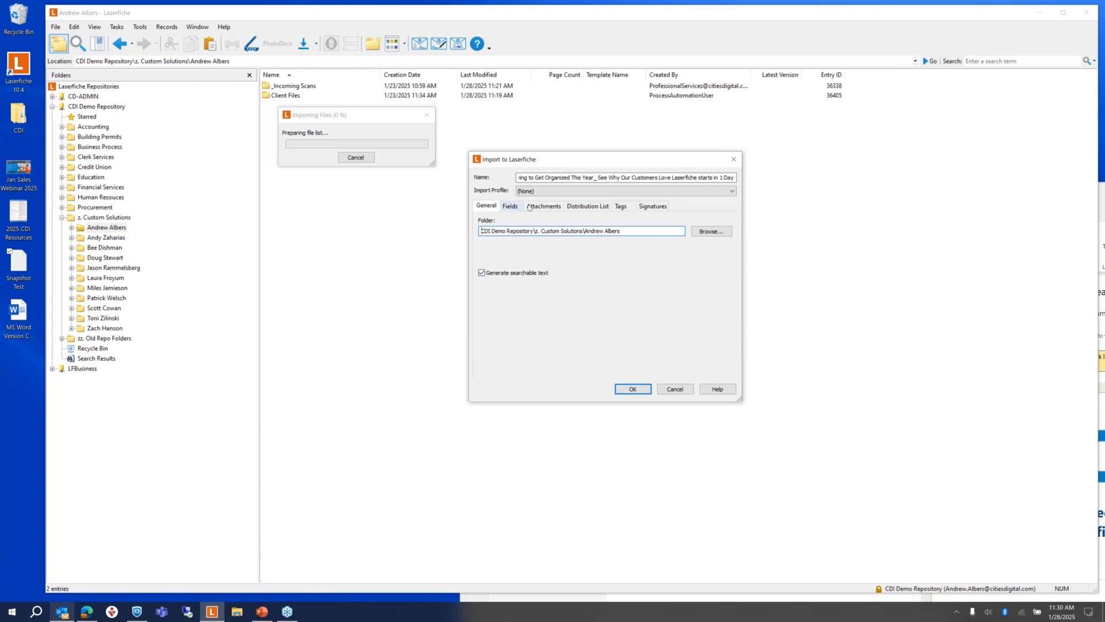
pyautogui.click(509, 205)
pyautogui.click(633, 390)
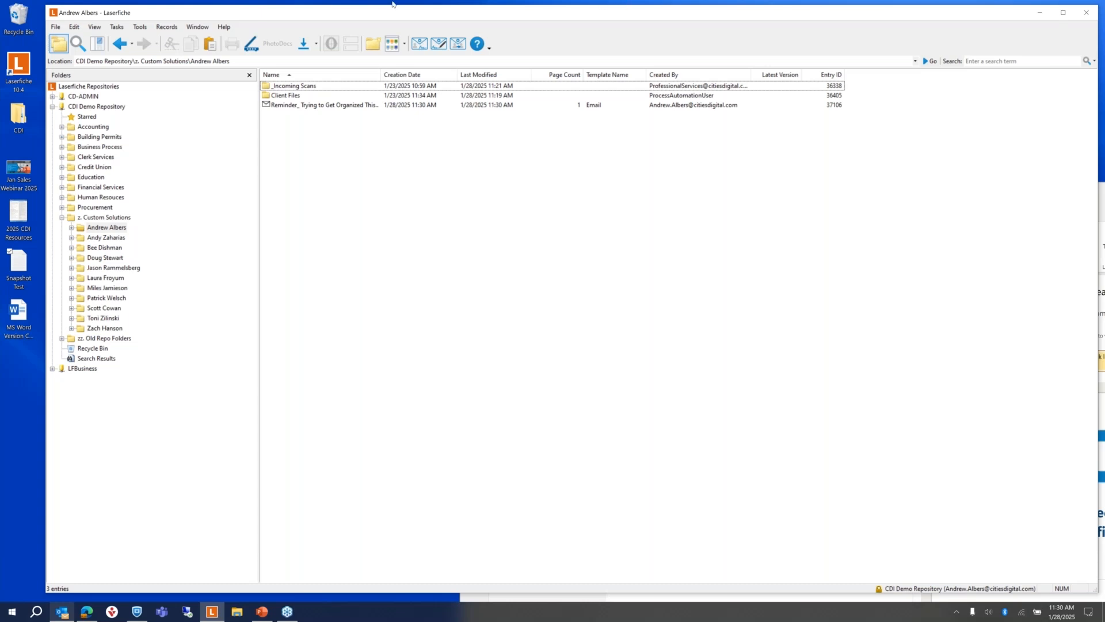
# Step: Widen the Name column and inspect the reminder email's sender and recipient metadata without changes
pyautogui.moveTo(389, 74); pyautogui.dragTo(505, 75)
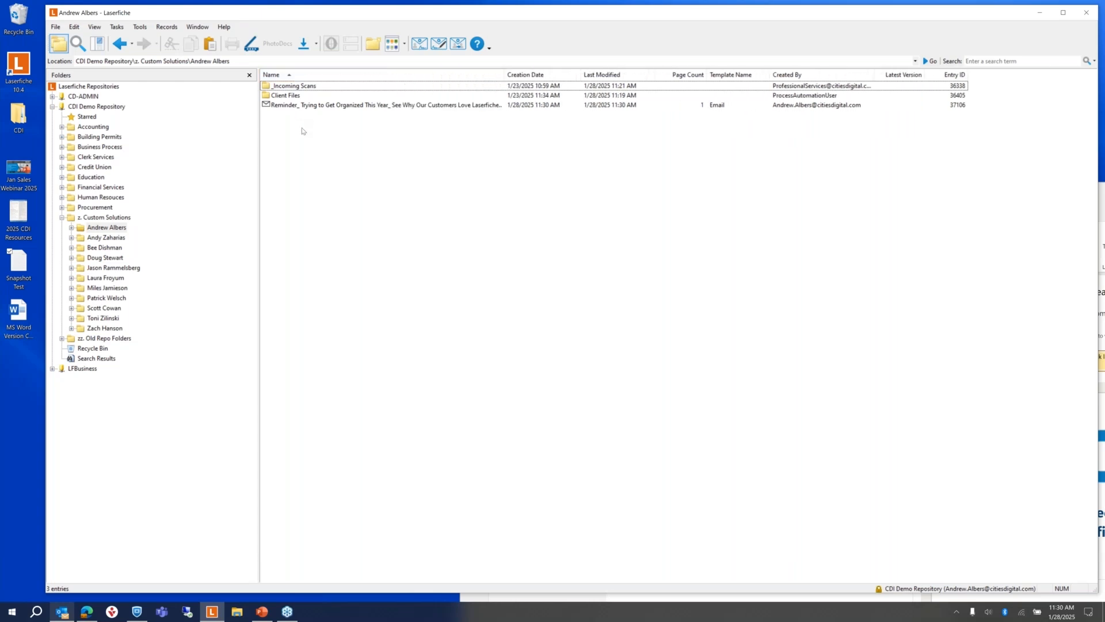
pyautogui.rightClick(279, 105)
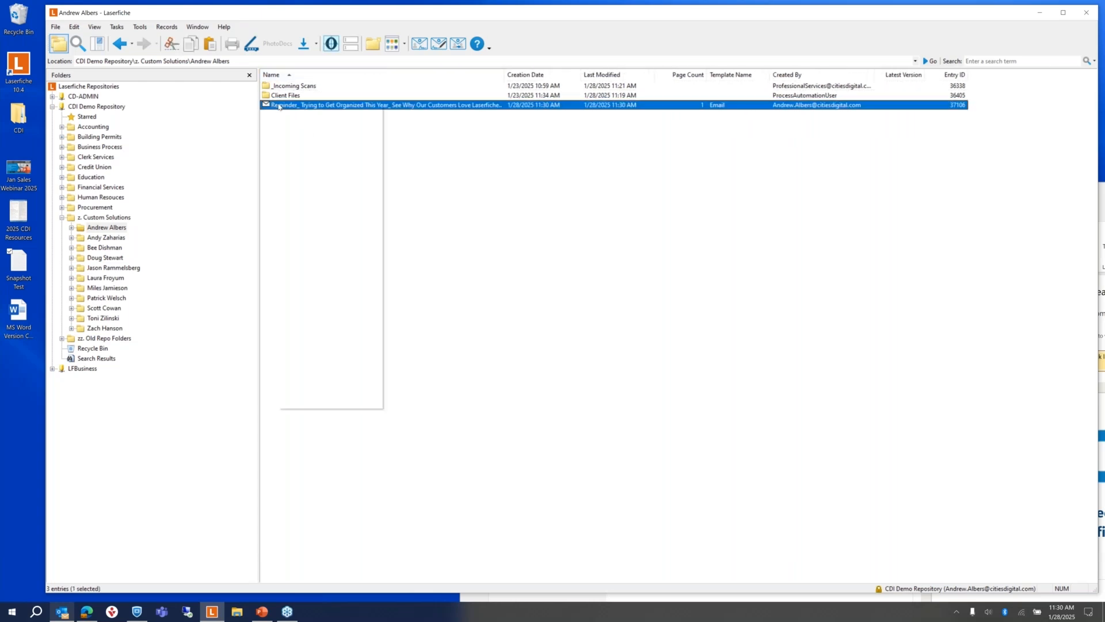
pyautogui.click(309, 123)
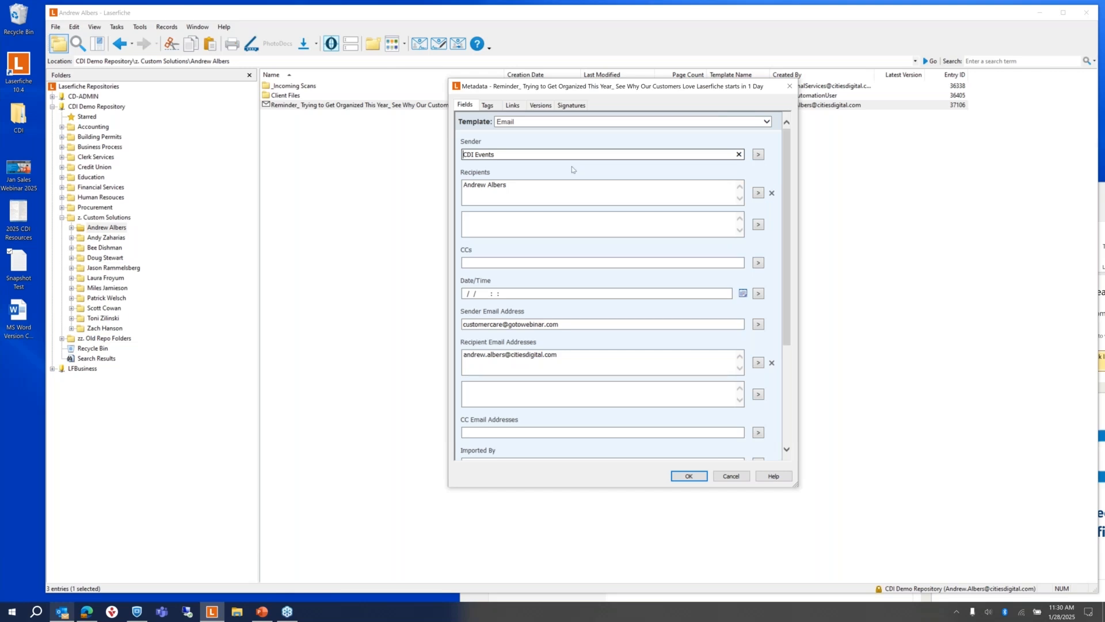
pyautogui.click(732, 477)
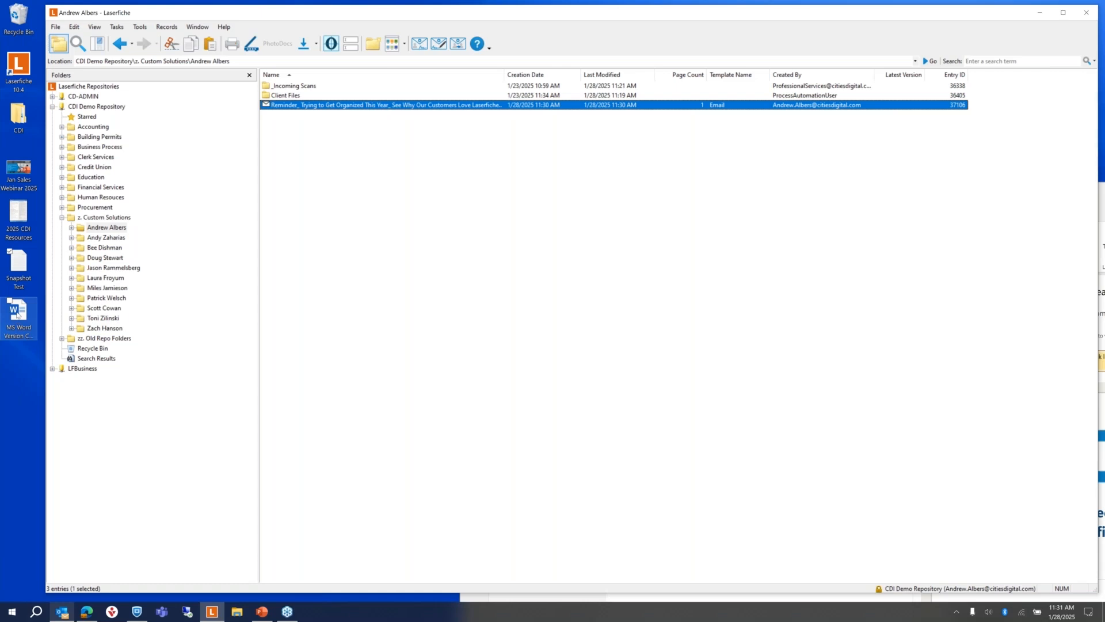
# Step: Open the MS Word Version Control Test document from the desktop
pyautogui.click(18, 314)
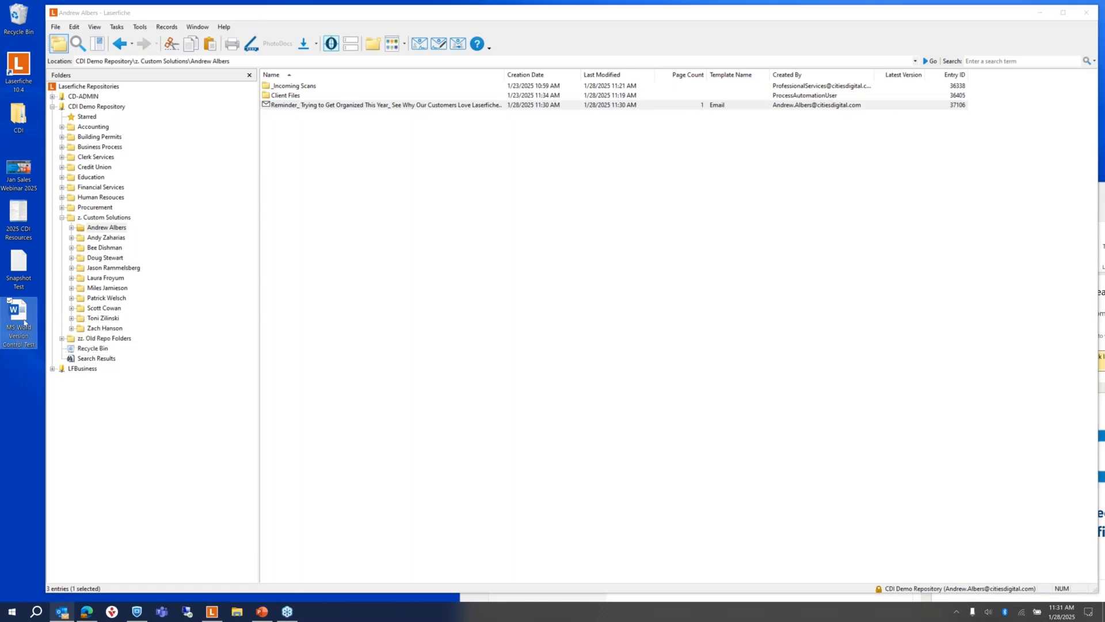
pyautogui.doubleClick(16, 329)
pyautogui.doubleClick(17, 318)
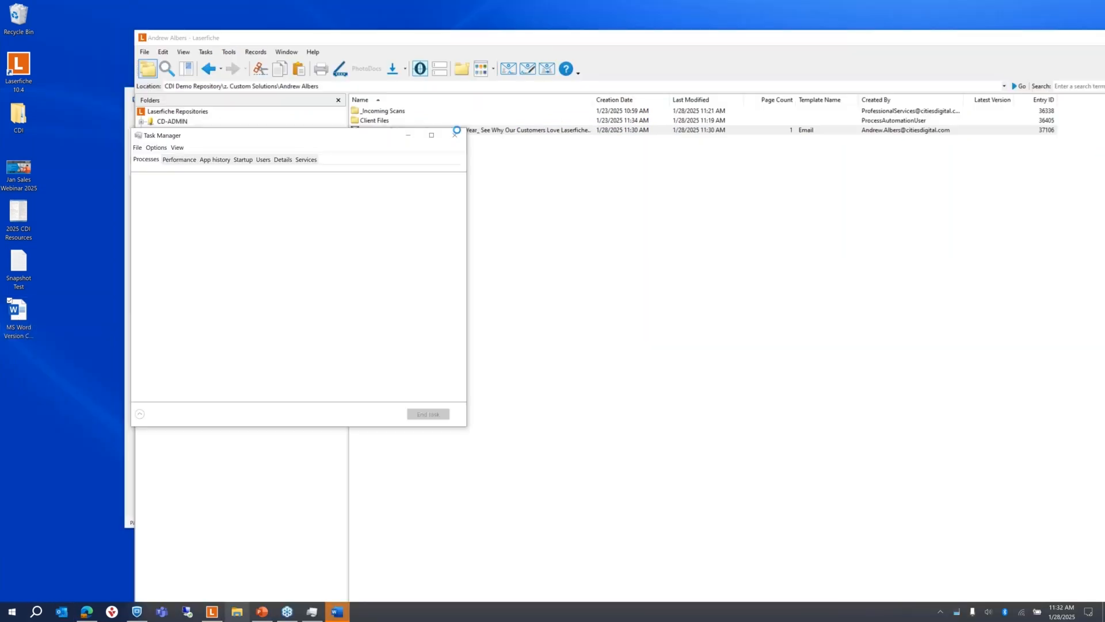
# Step: Close Task Manager, maximize Word, and show the Laserfiche ribbon commands
pyautogui.click(453, 137)
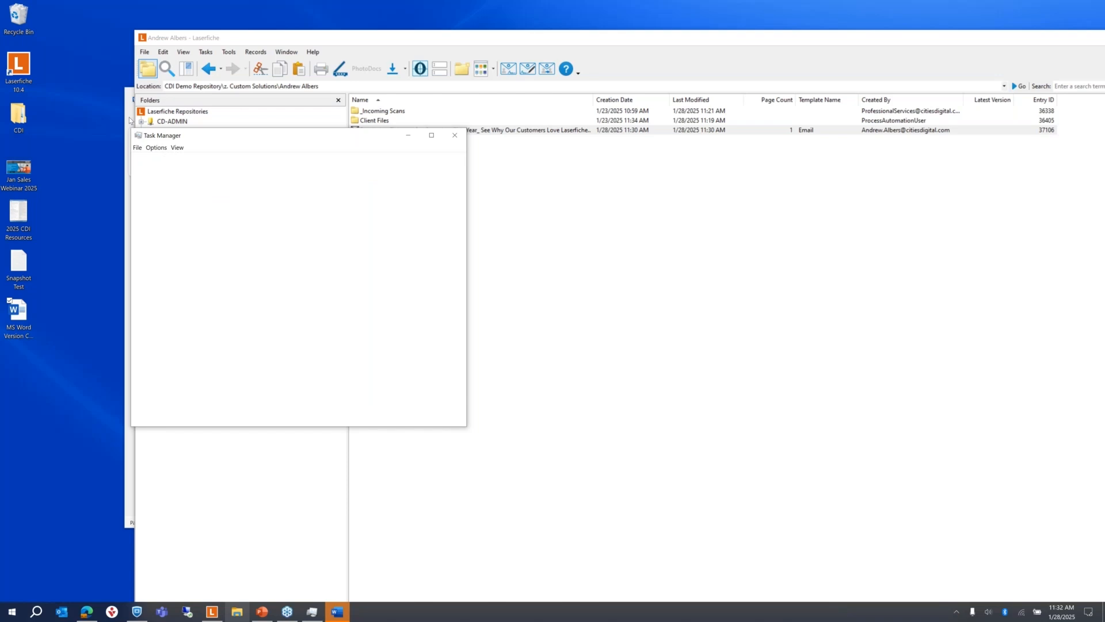
pyautogui.click(130, 120)
pyautogui.click(140, 121)
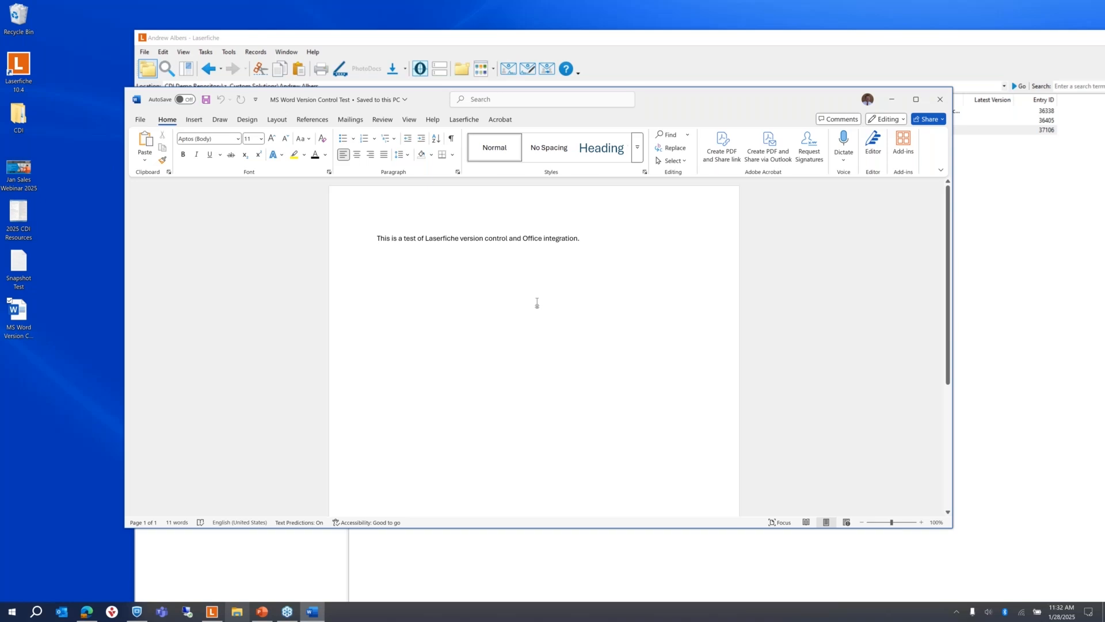
pyautogui.moveTo(736, 97); pyautogui.dragTo(768, 45)
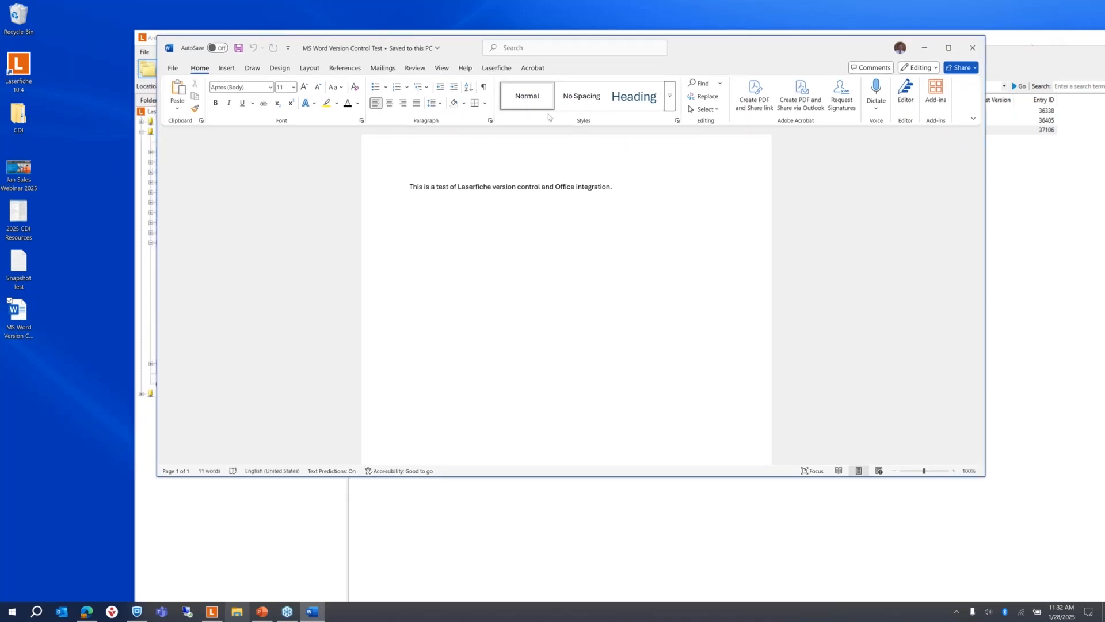
pyautogui.click(954, 49)
pyautogui.click(343, 32)
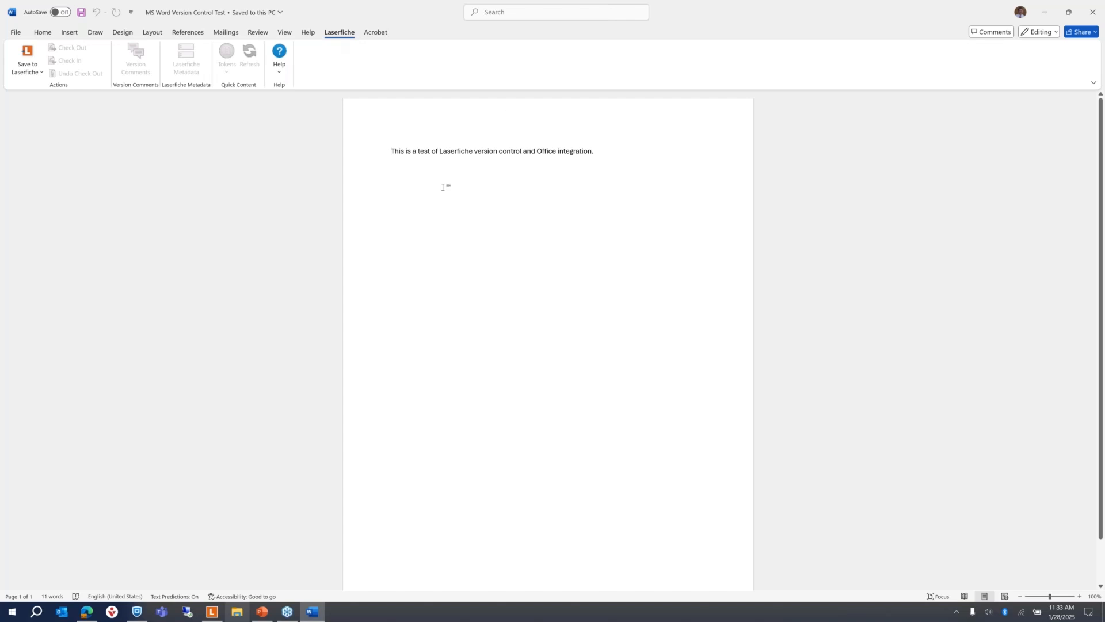
# Step: Start saving to Laserfiche as a new document and sign in with the saved username and password
pyautogui.click(431, 289)
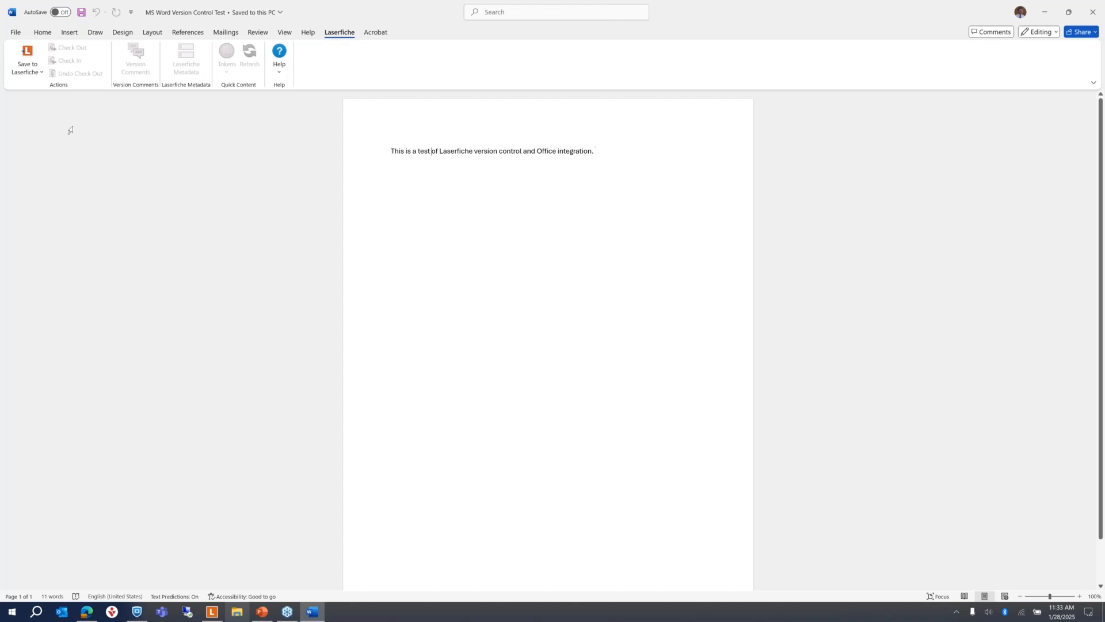
pyautogui.click(27, 68)
pyautogui.click(36, 89)
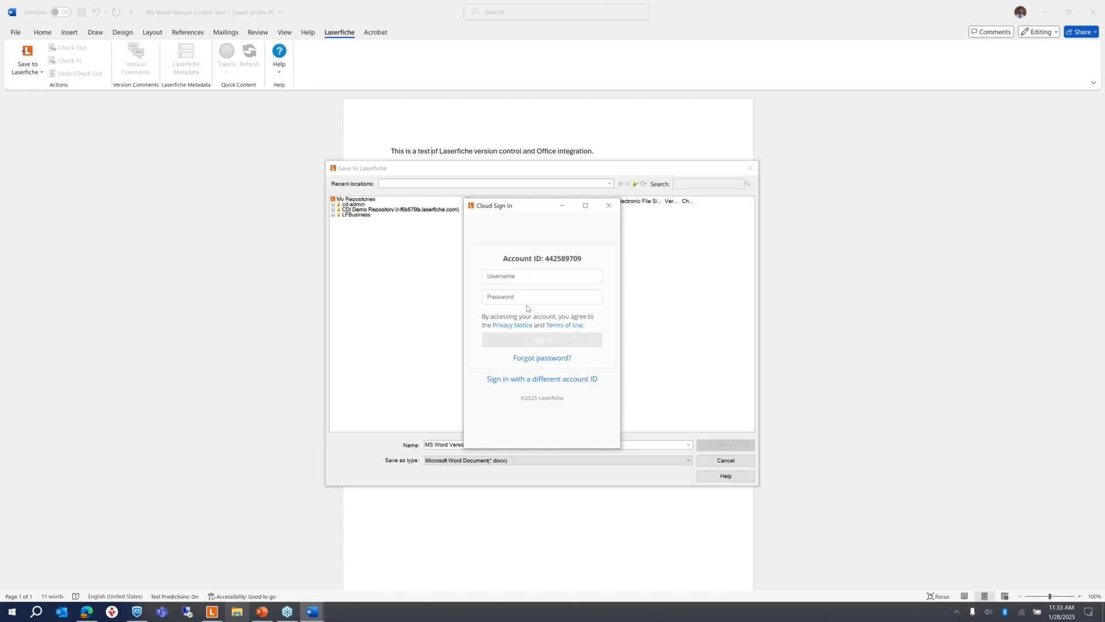
pyautogui.click(528, 276)
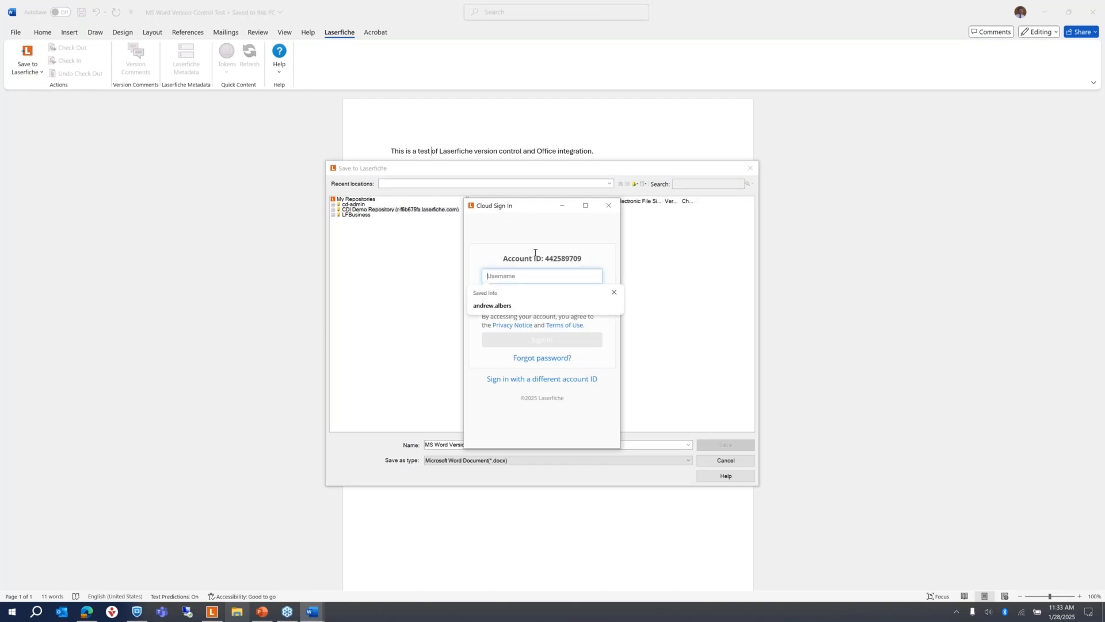
pyautogui.click(493, 305)
pyautogui.click(508, 296)
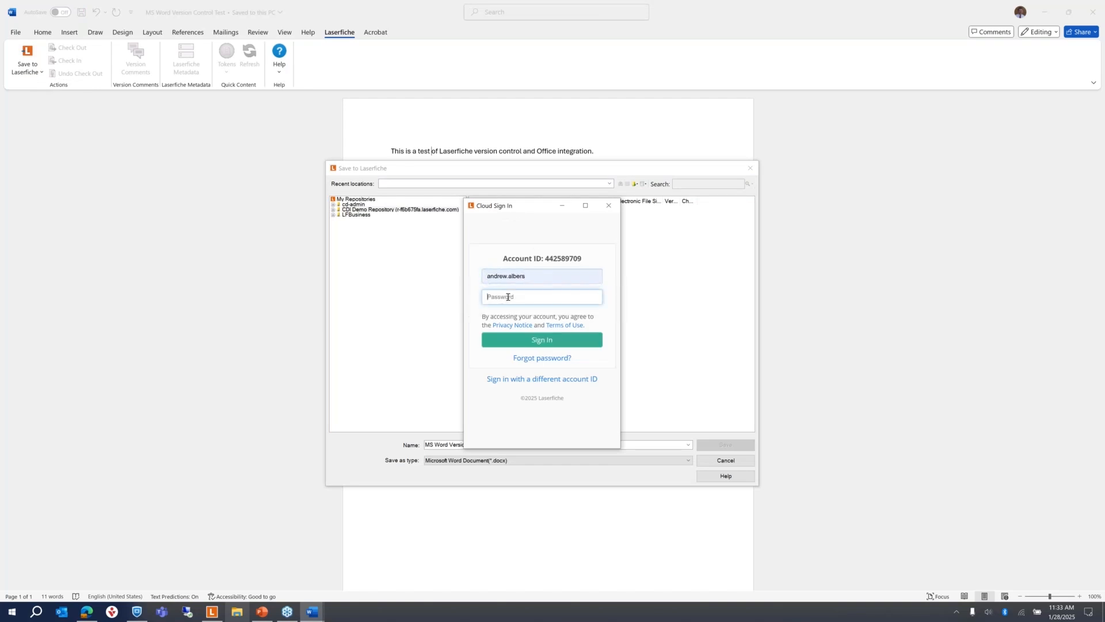
pyautogui.write('••••••••')
pyautogui.press('Return')
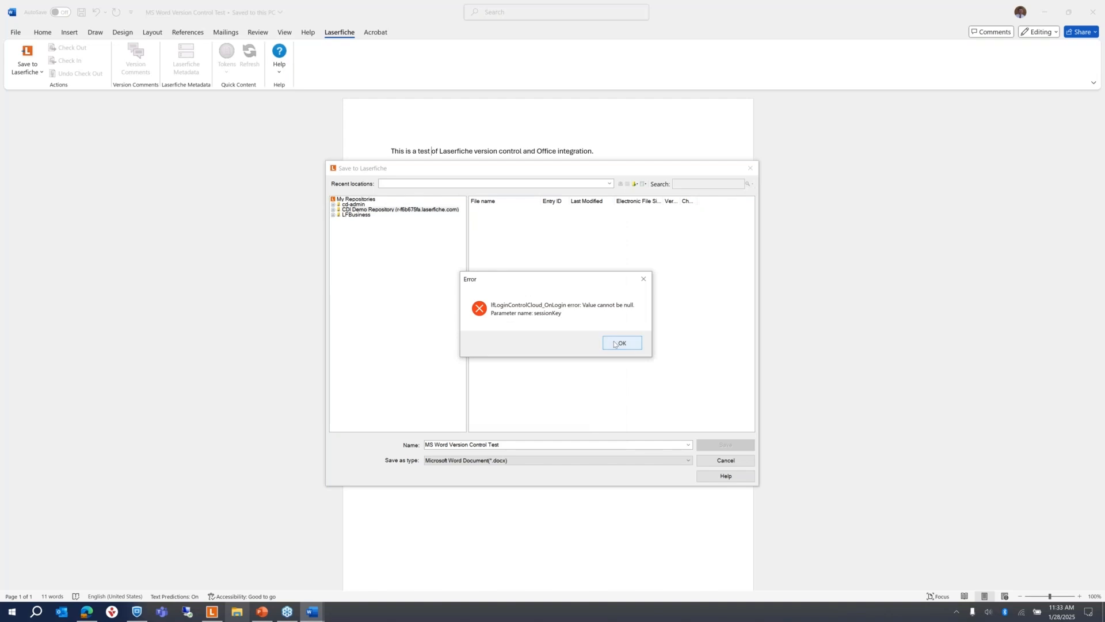
pyautogui.click(614, 344)
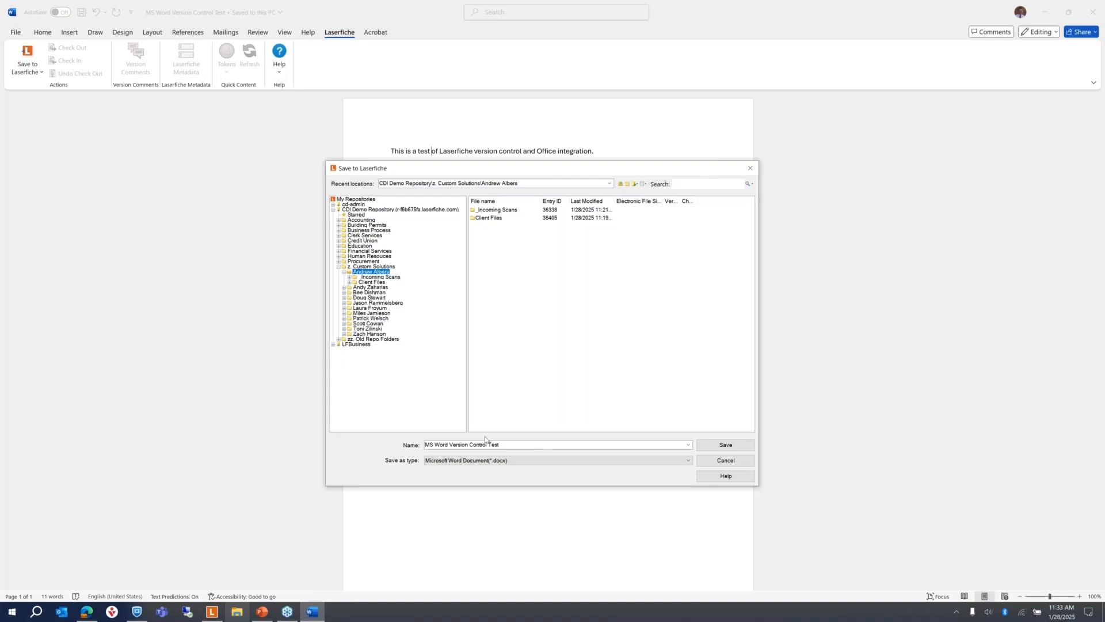
# Step: Save as 'MS Word Version Control Test' in .docx format to the repository folder
pyautogui.click(519, 444)
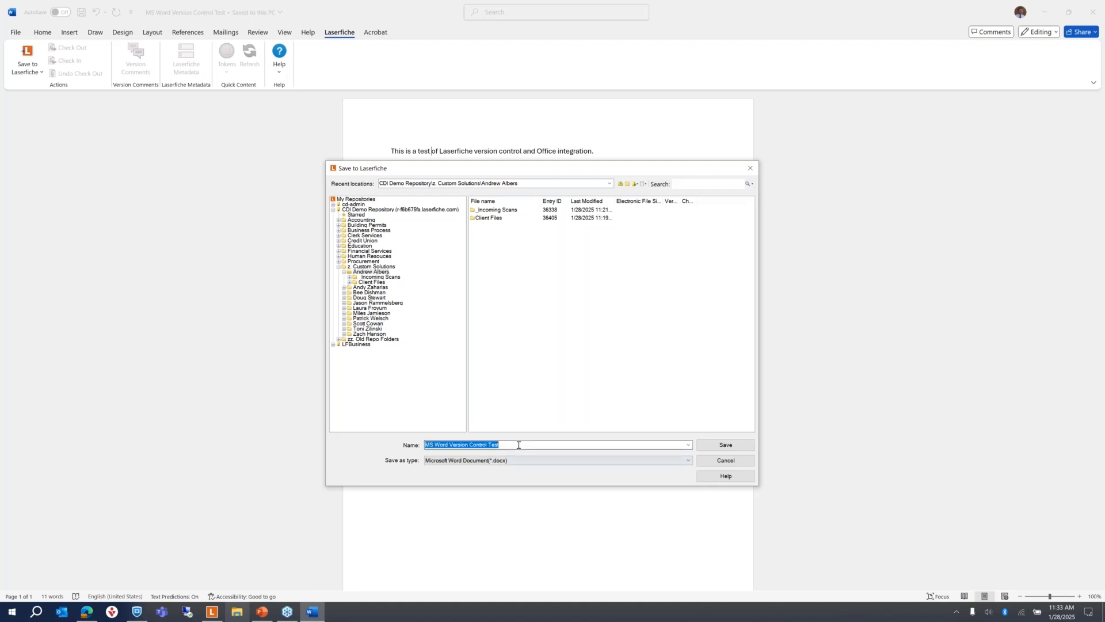
pyautogui.click(484, 444)
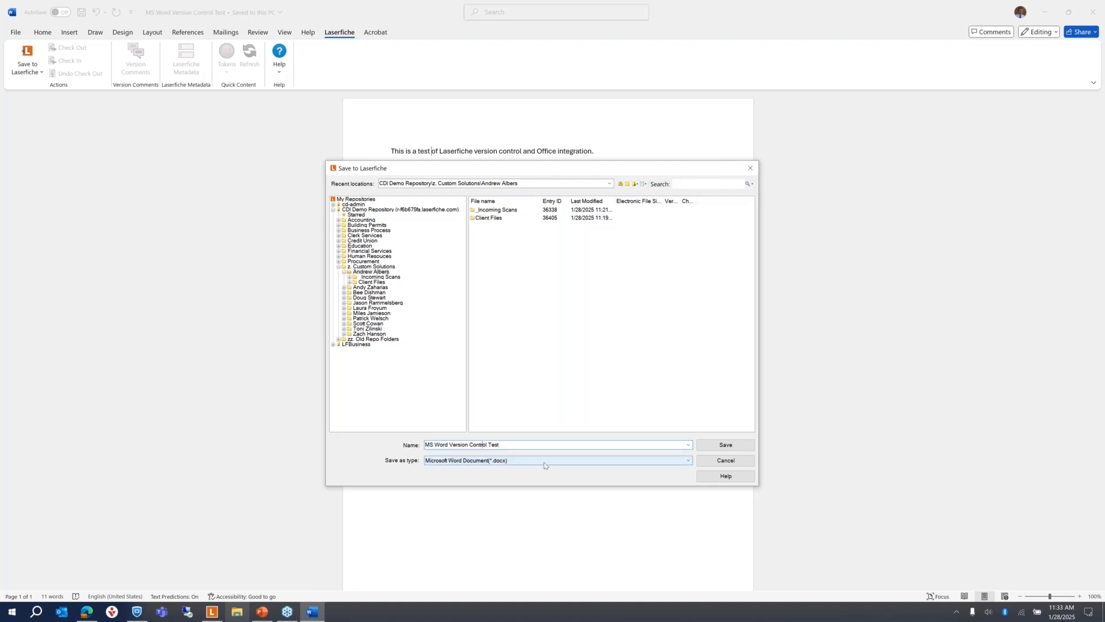
pyautogui.click(540, 461)
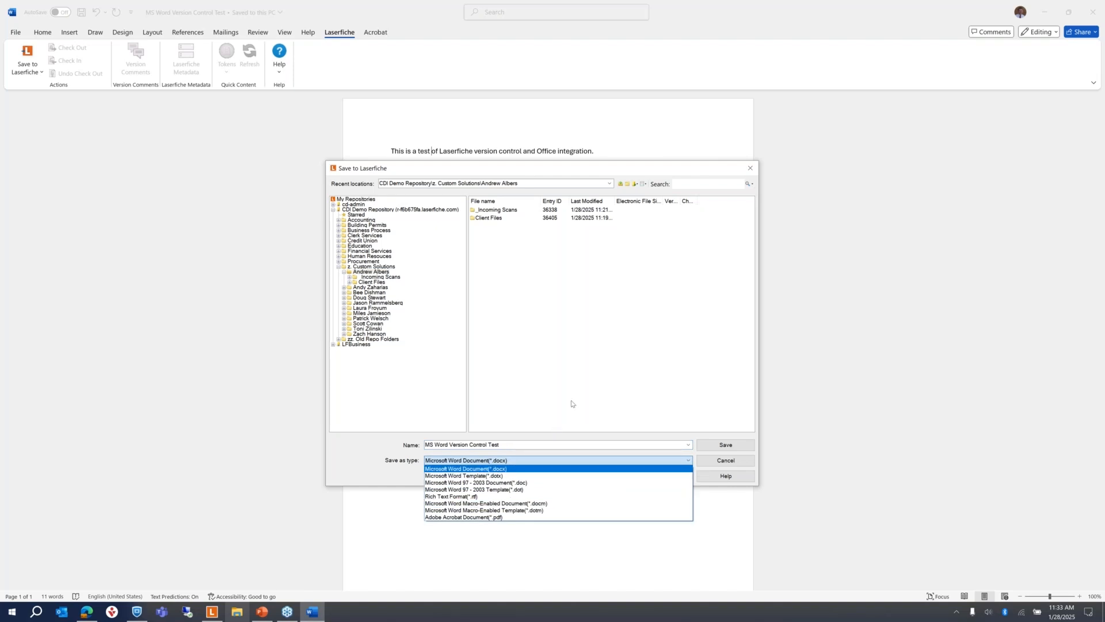
pyautogui.click(529, 460)
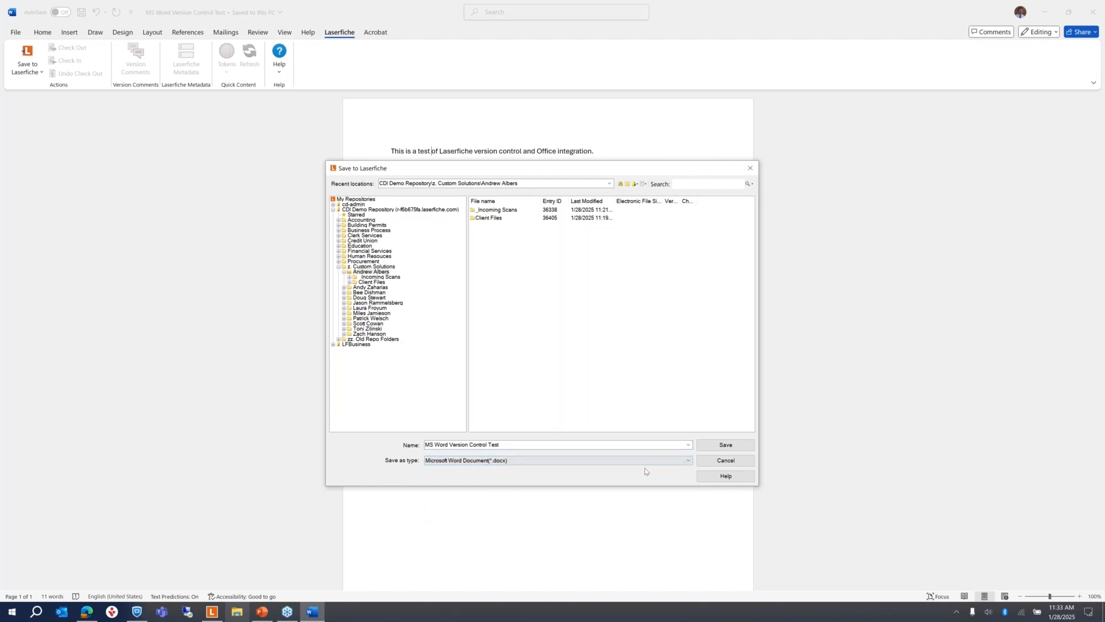
pyautogui.click(728, 447)
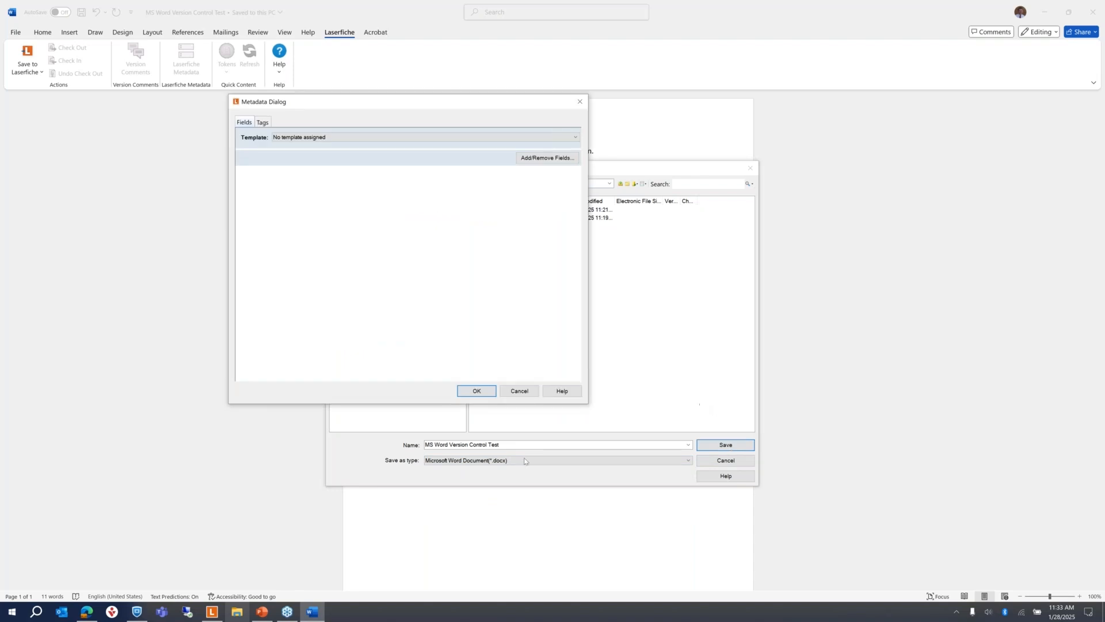
# Step: Assign the General metadata template, complete the Laserfiche save, and close the Word document
pyautogui.click(340, 137)
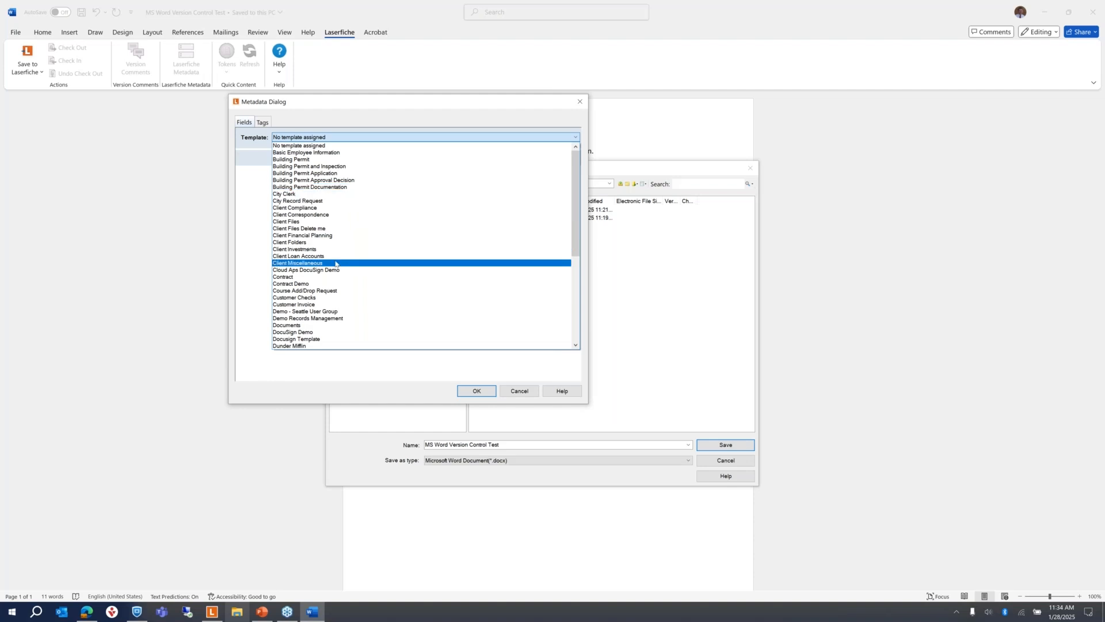
pyautogui.scroll(-3, 351, 287)
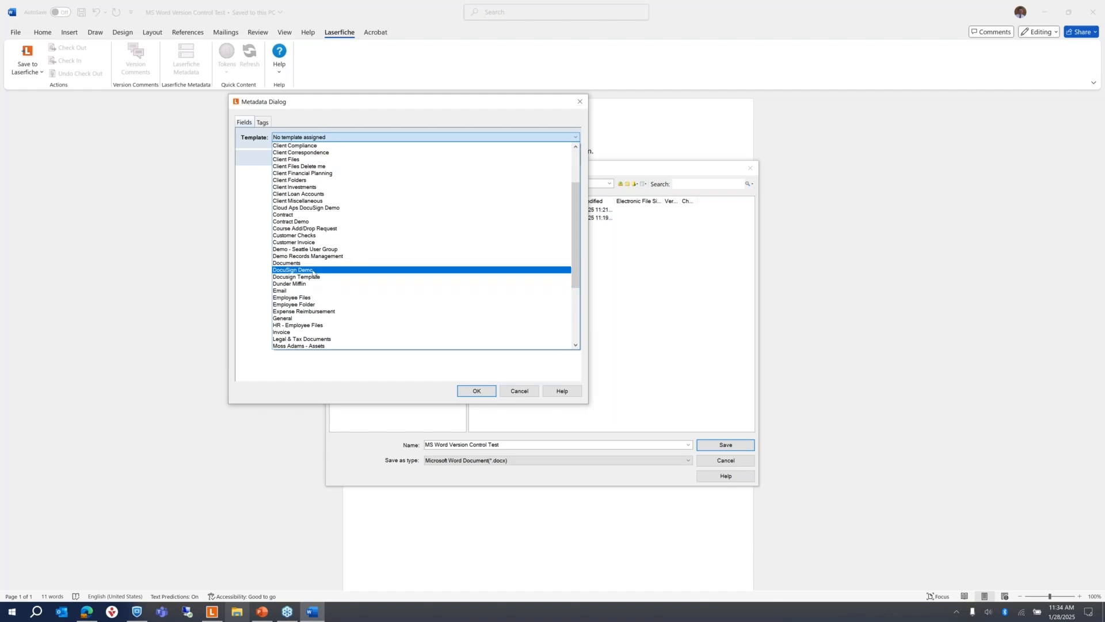
pyautogui.scroll(-1, 323, 314)
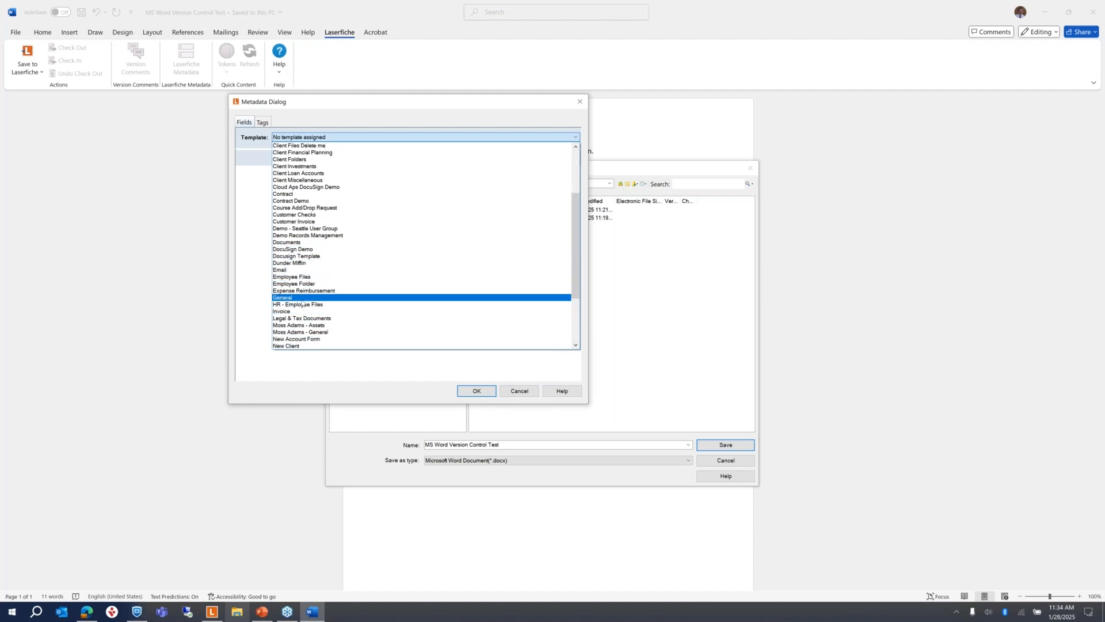
pyautogui.click(331, 298)
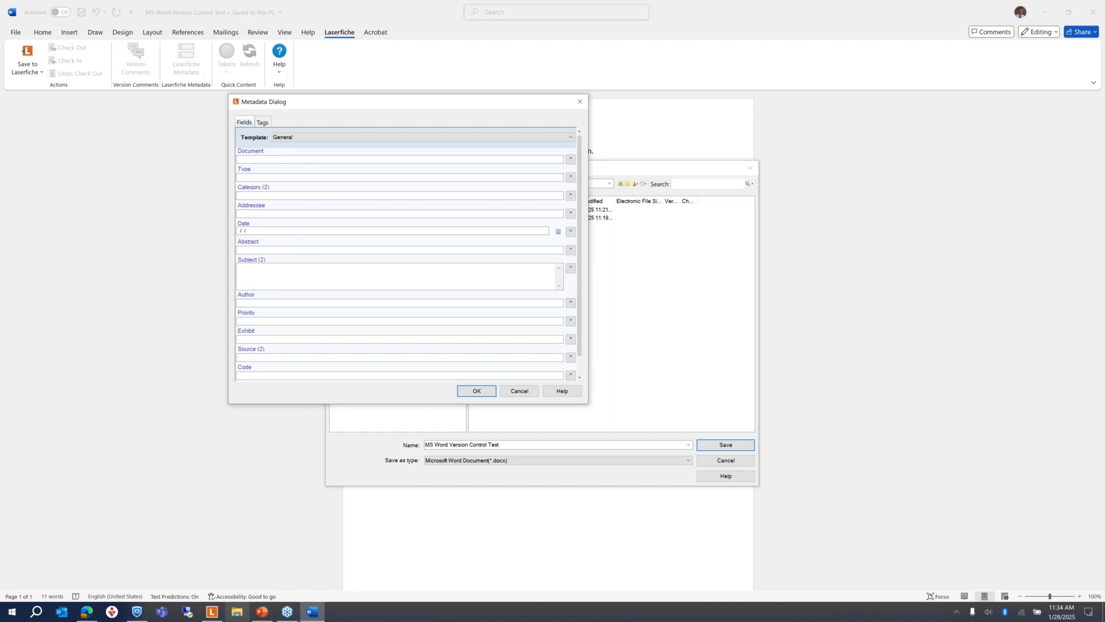
pyautogui.click(264, 124)
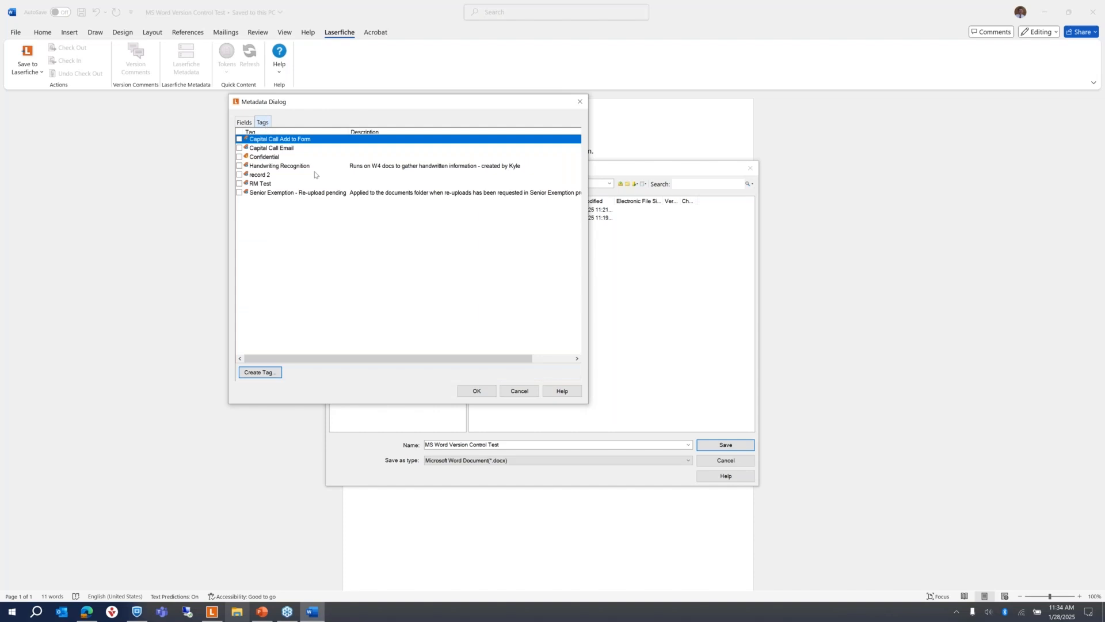
pyautogui.click(249, 123)
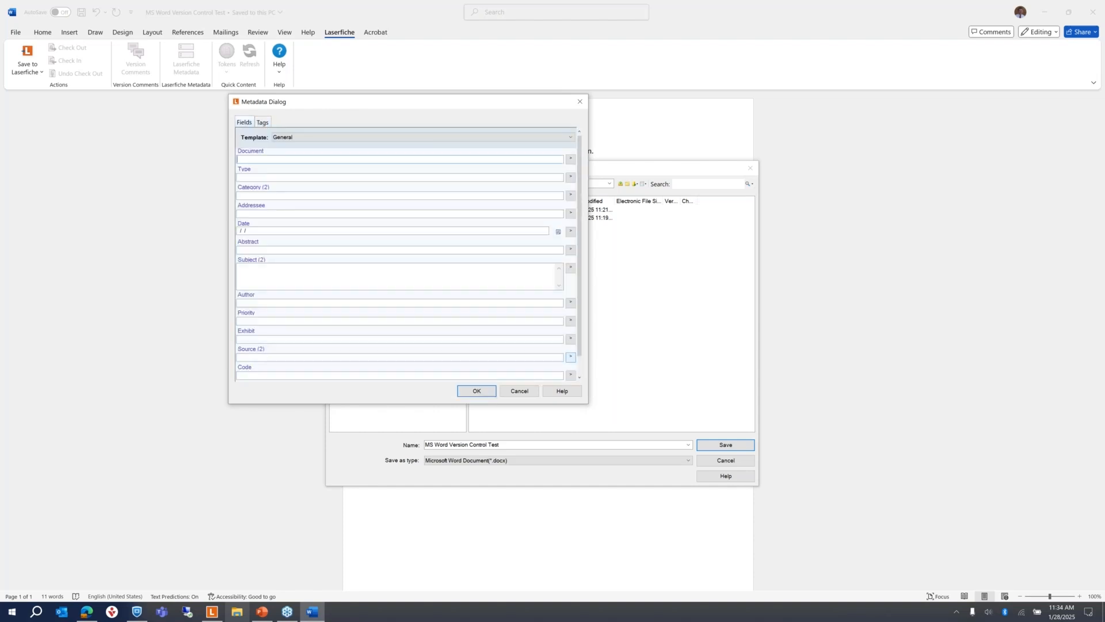
pyautogui.click(472, 391)
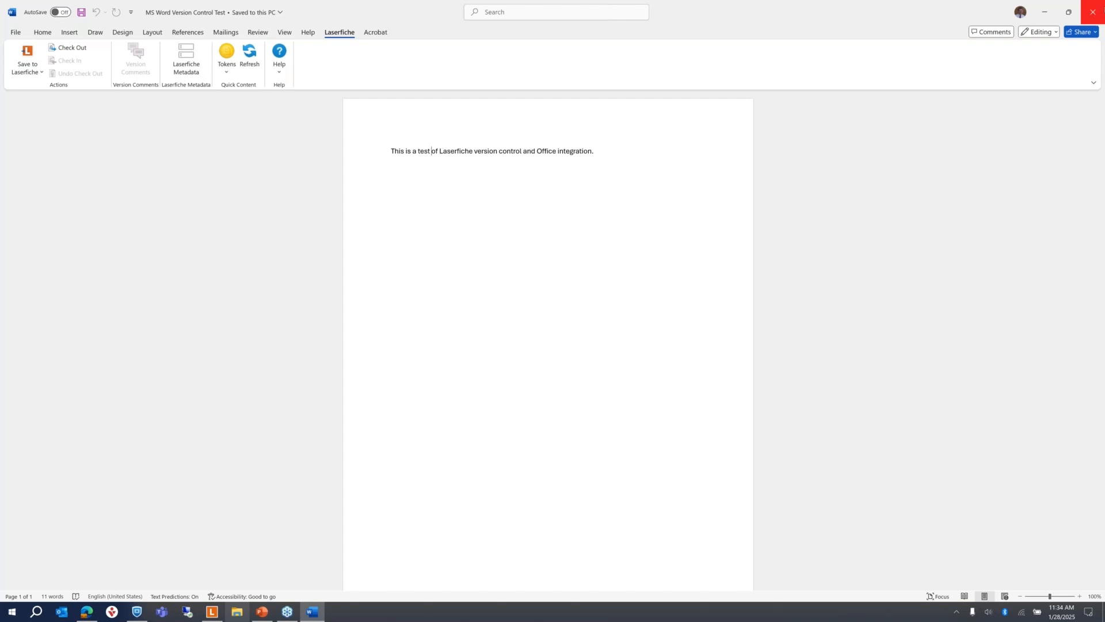
pyautogui.click(1092, 12)
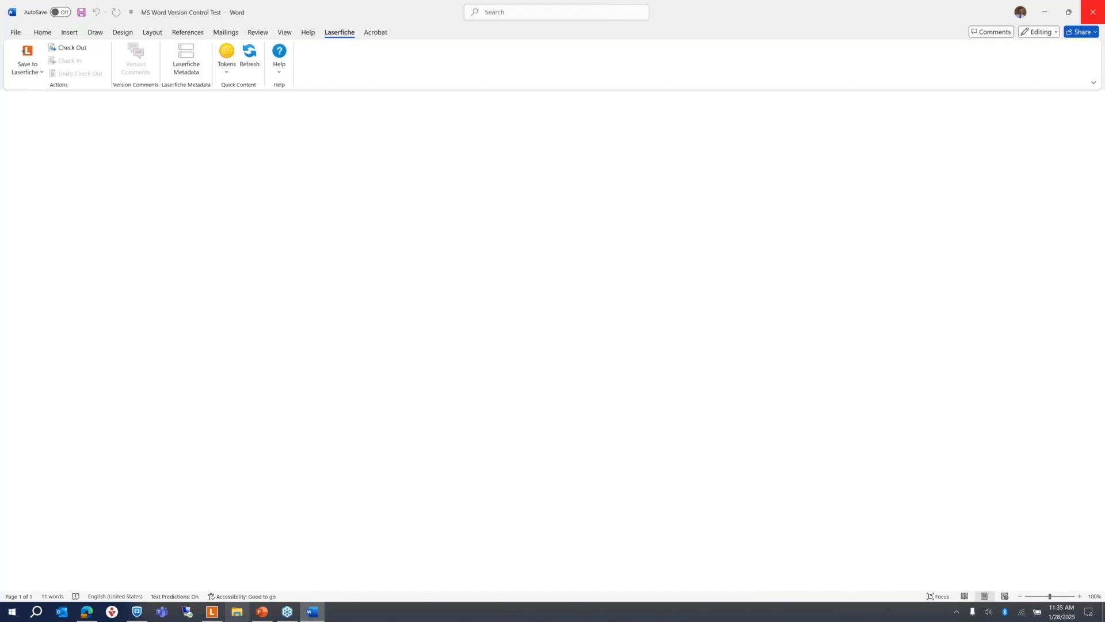
# Step: Refresh the folder view with View > Refresh so MS Word Version Control Test appears
pyautogui.click(164, 52)
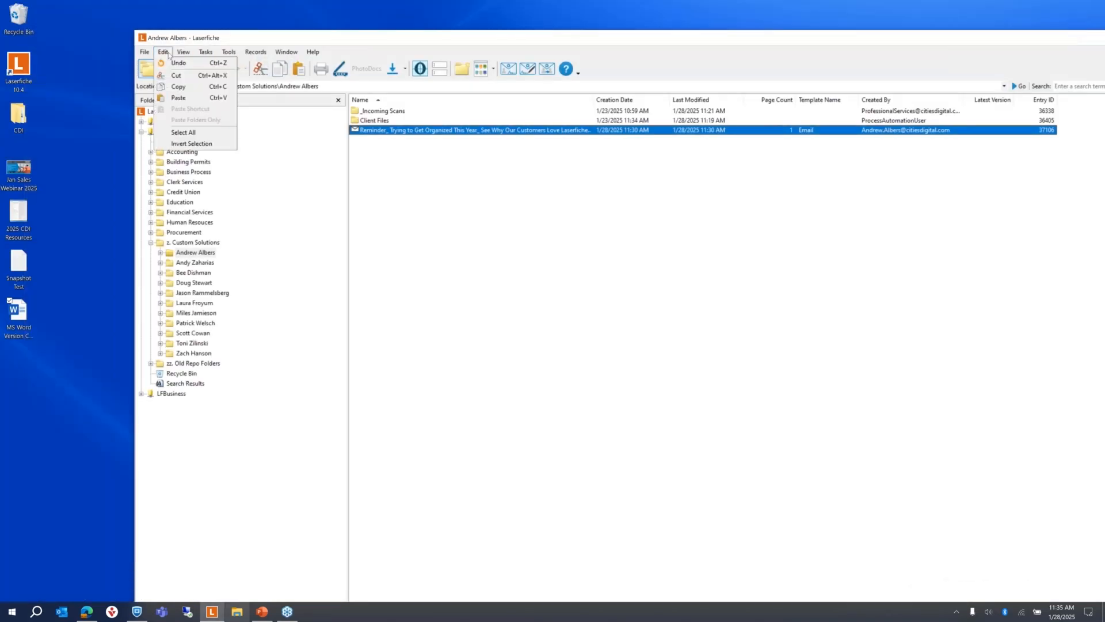
pyautogui.moveTo(183, 51)
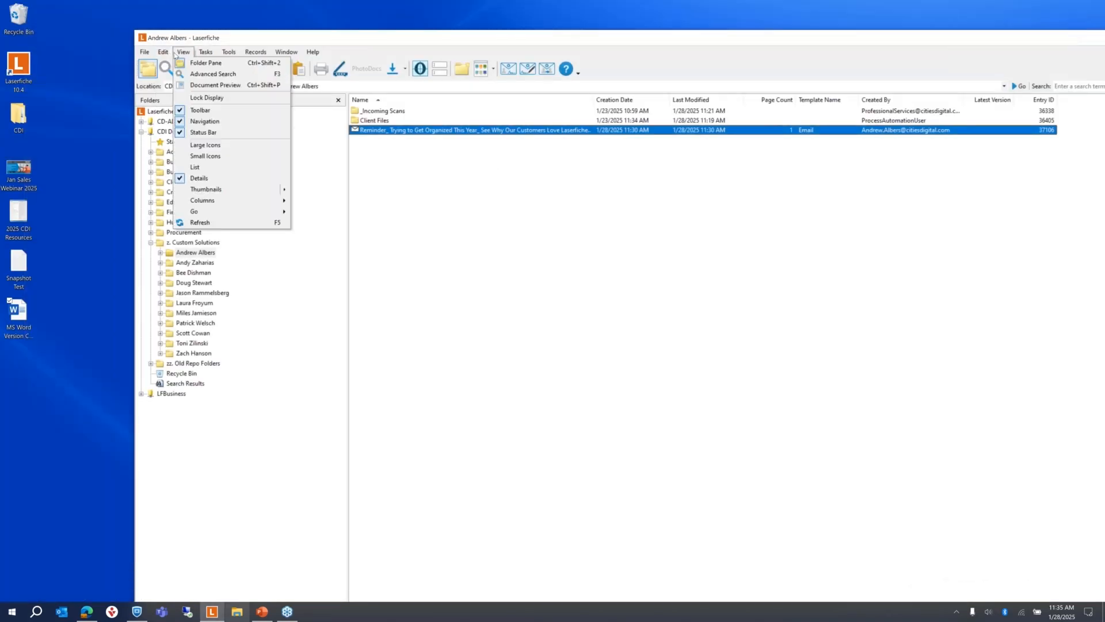
pyautogui.click(195, 223)
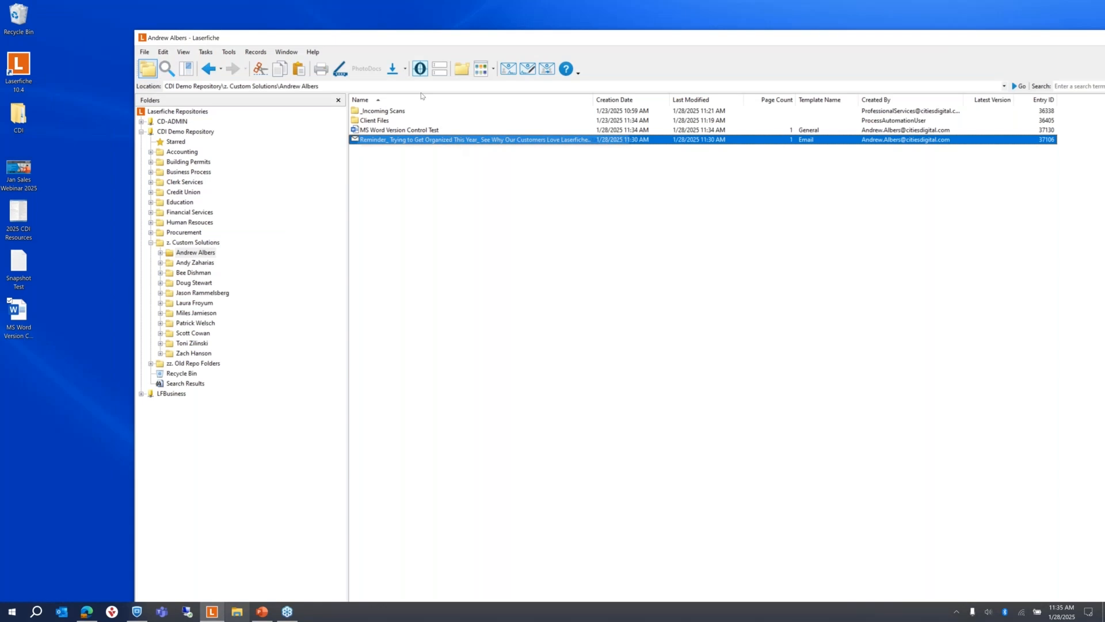
# Step: Move the Laserfiche window to the top of the screen and bring up the personal folder's actions
pyautogui.moveTo(372, 38); pyautogui.dragTo(314, 8)
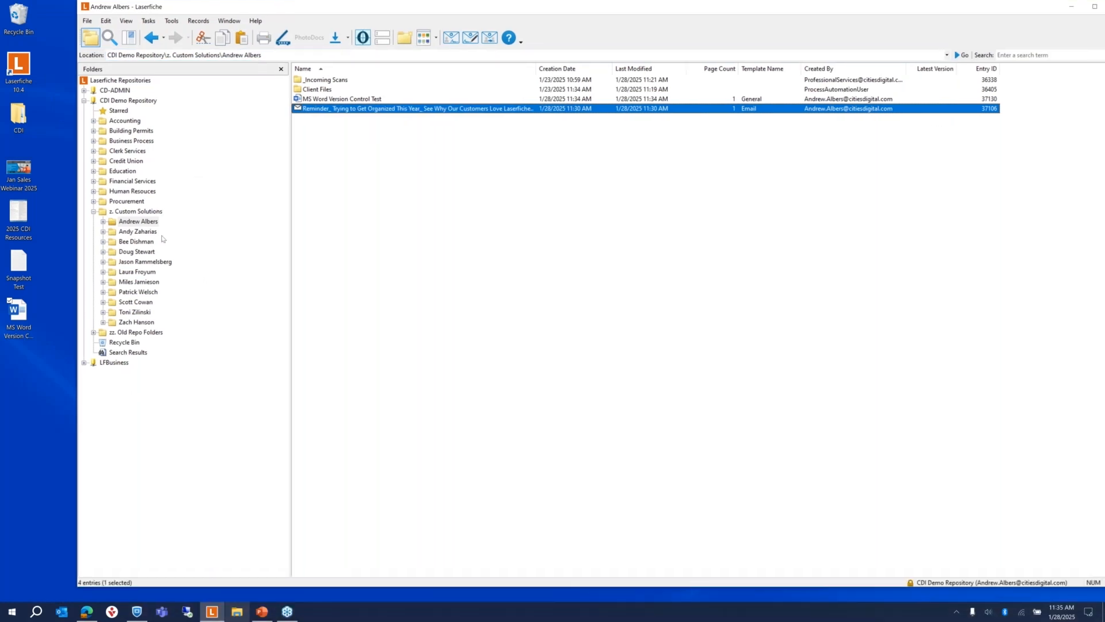
pyautogui.click(138, 223)
pyautogui.rightClick(138, 223)
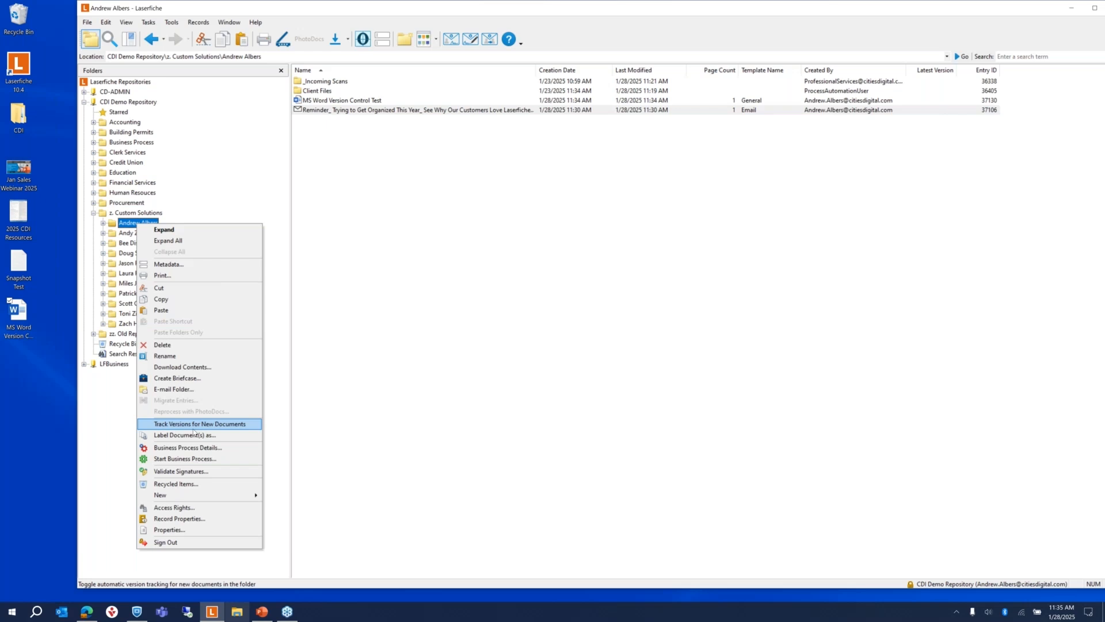
# Step: Start tracking versions on MS Word Version Control Test and confirm with Yes
pyautogui.click(396, 226)
pyautogui.click(327, 101)
pyautogui.rightClick(327, 102)
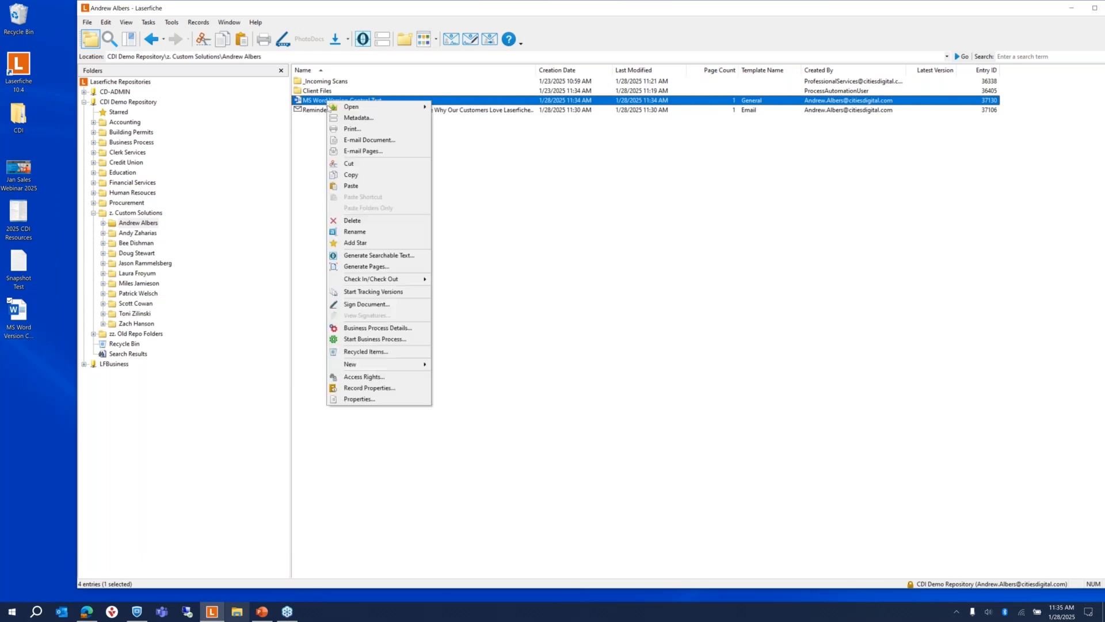
pyautogui.click(374, 292)
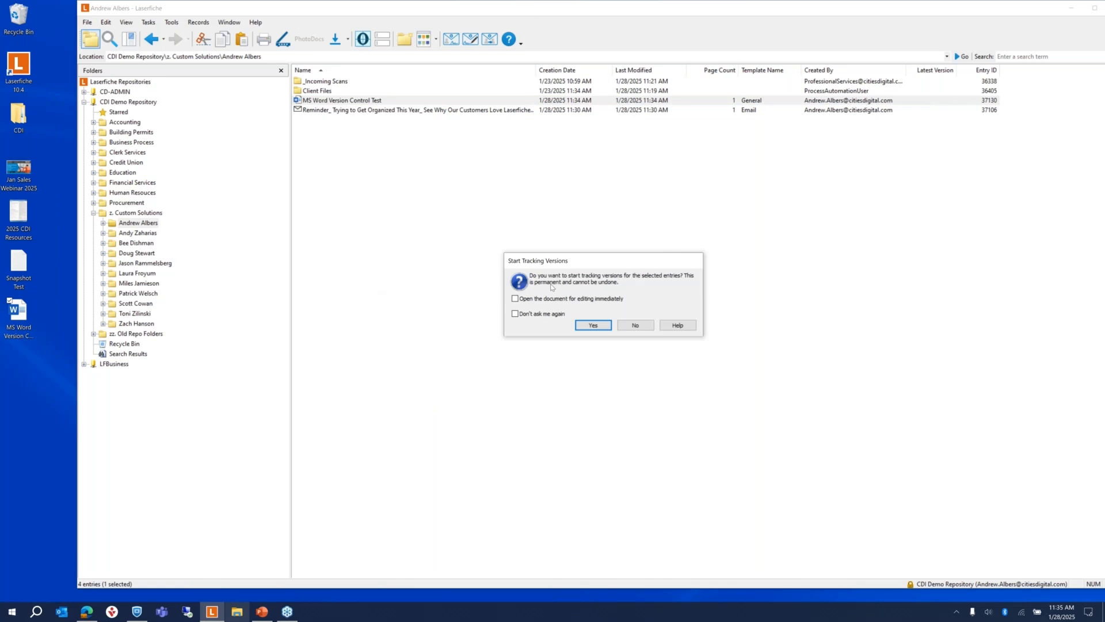
pyautogui.click(593, 326)
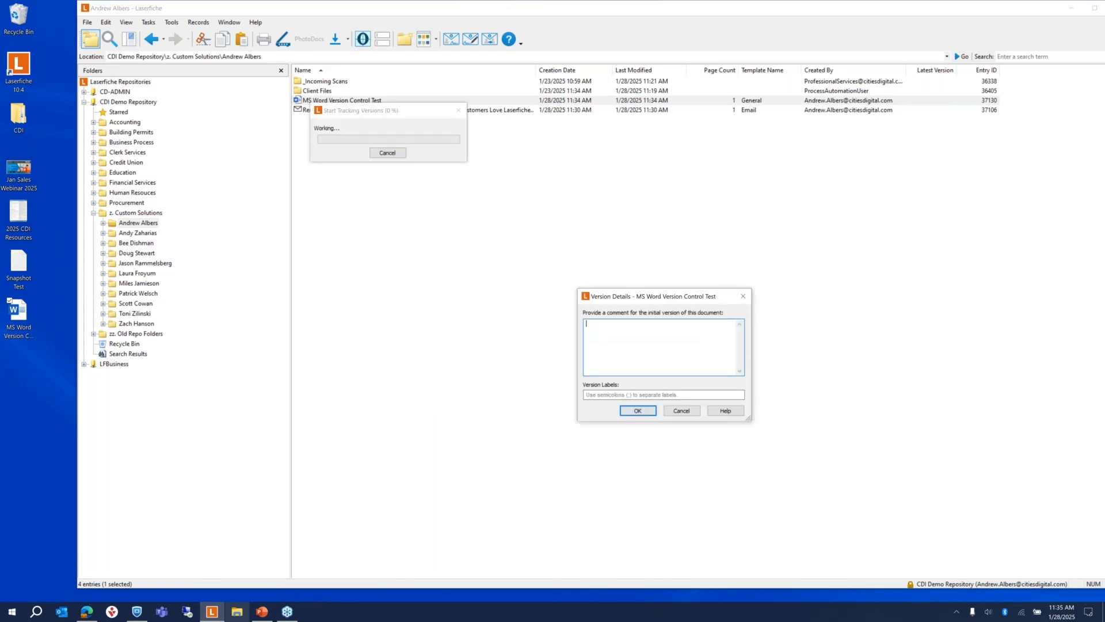
# Step: Give the initial version label A1 and comment 'test', then confirm
pyautogui.click(608, 395)
pyautogui.write('A')
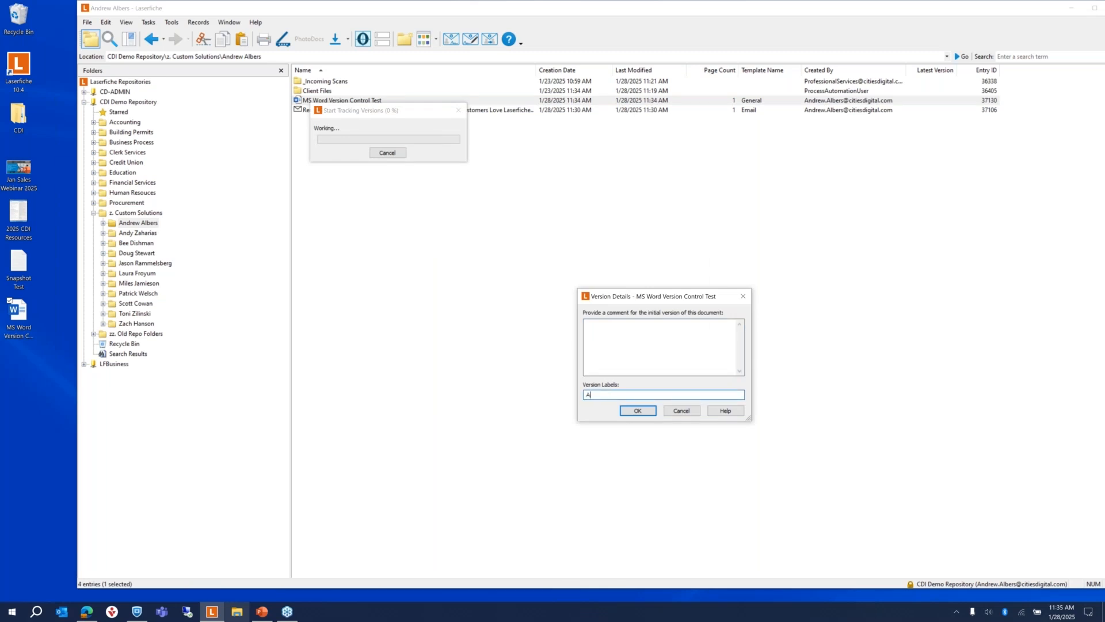
pyautogui.write('1')
pyautogui.click(641, 334)
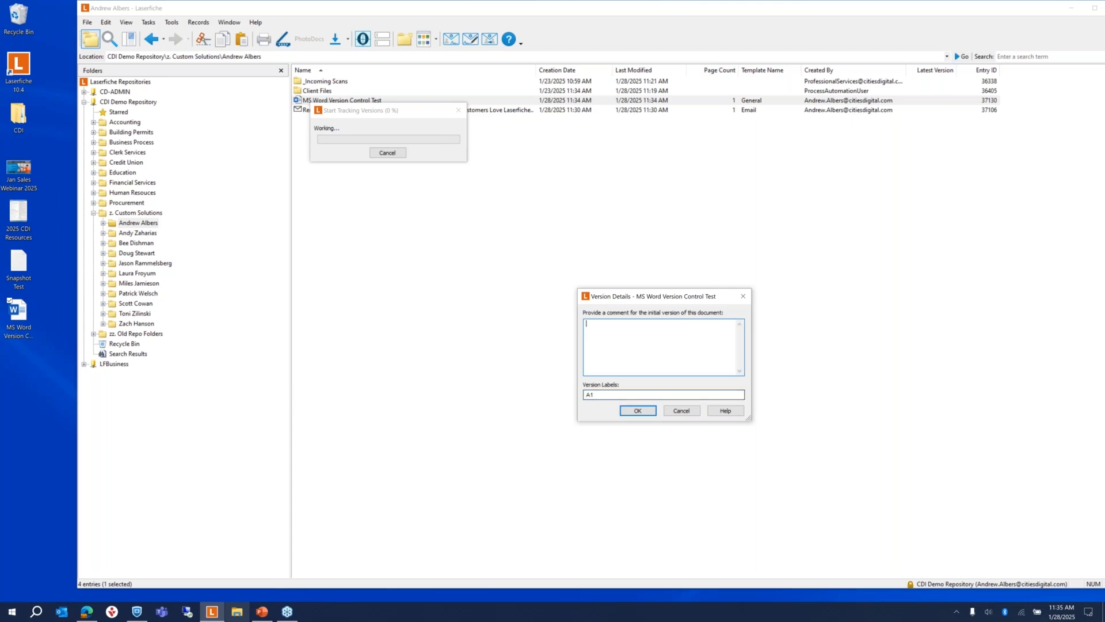
pyautogui.write('test')
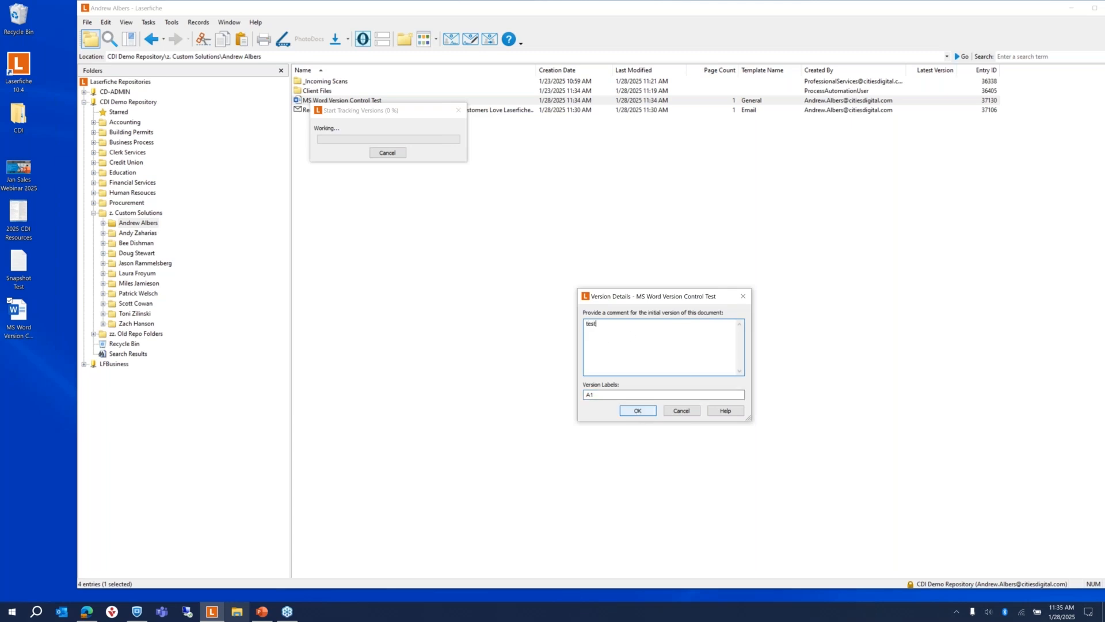
pyautogui.click(646, 412)
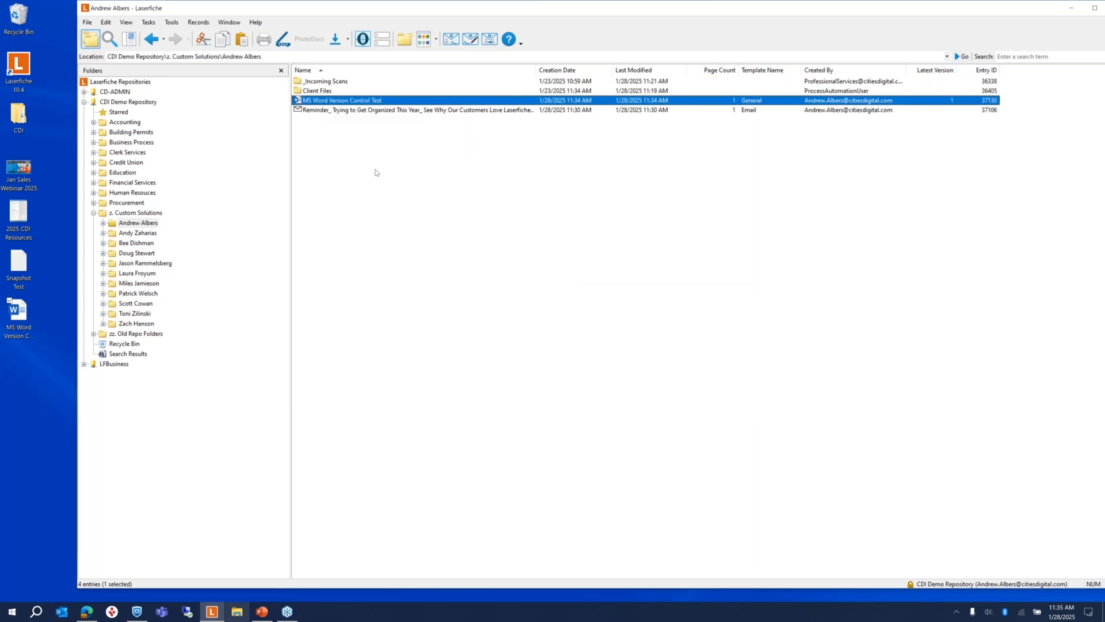
# Step: Open the document in Word and add the line 'Editing.....' below the sentence
pyautogui.doubleClick(332, 101)
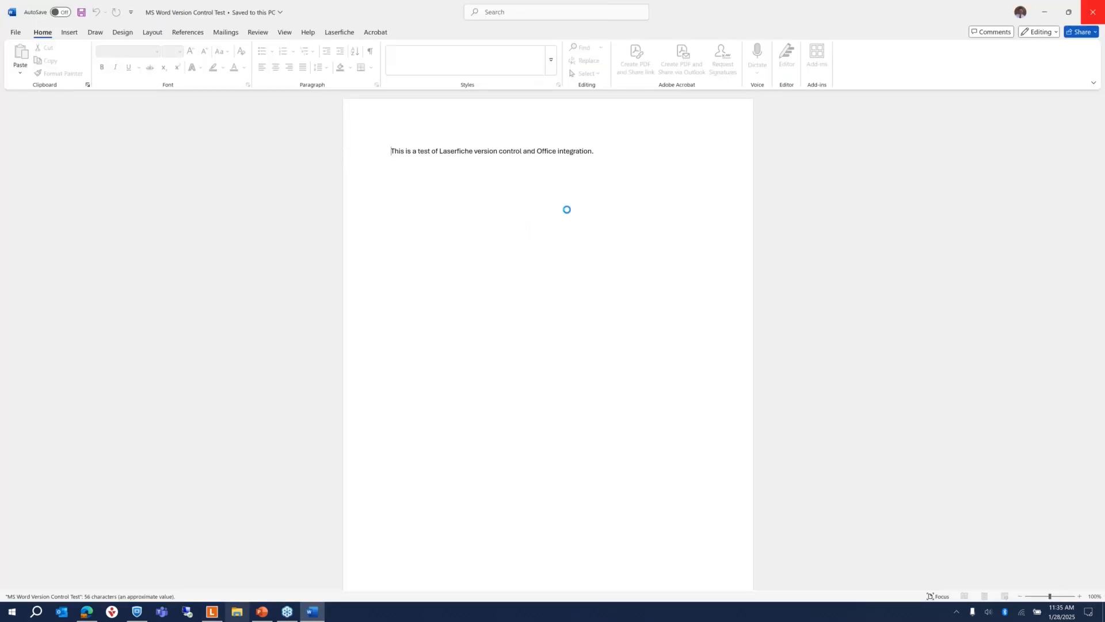
pyautogui.click(613, 151)
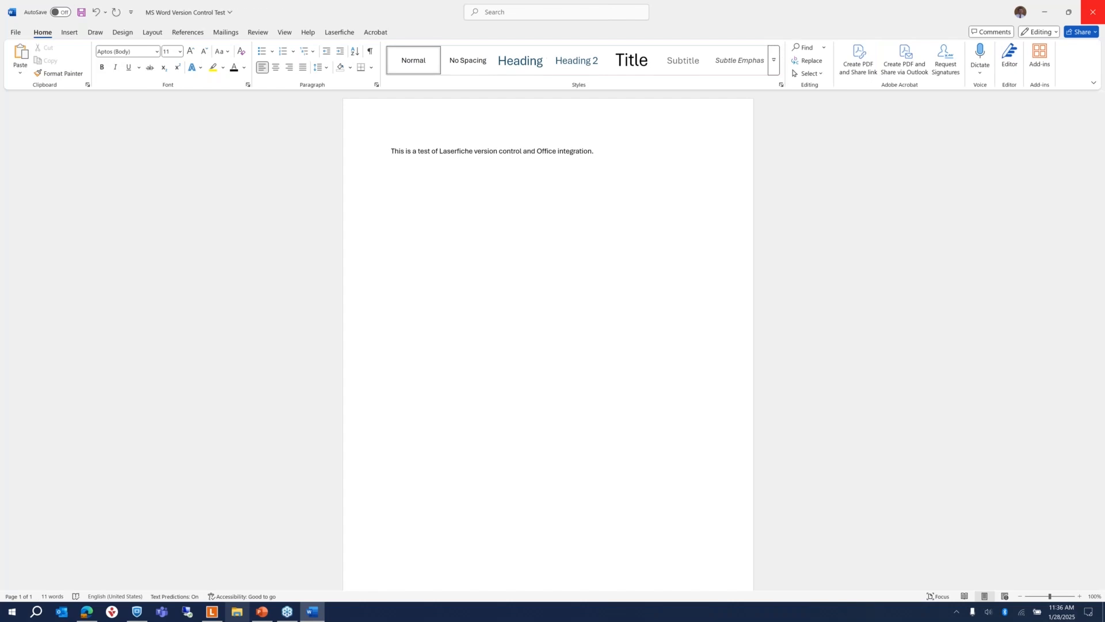
pyautogui.write('Editing.....')
# Step: Check the document's Laserfiche Metadata from the Laserfiche tab, then cancel without saving
pyautogui.click(347, 35)
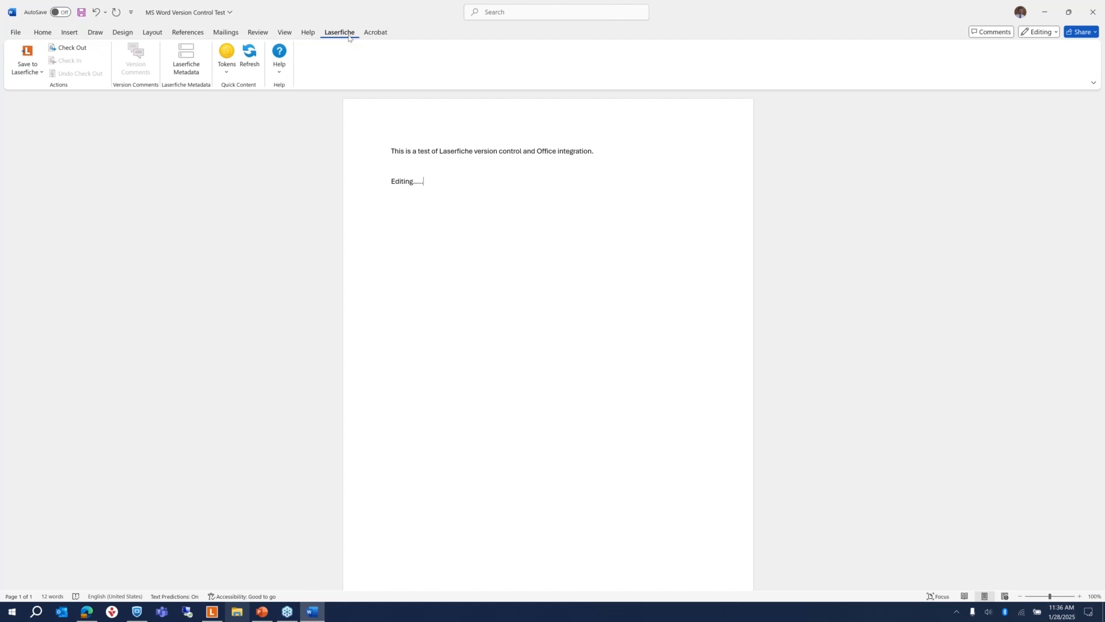
pyautogui.click(185, 76)
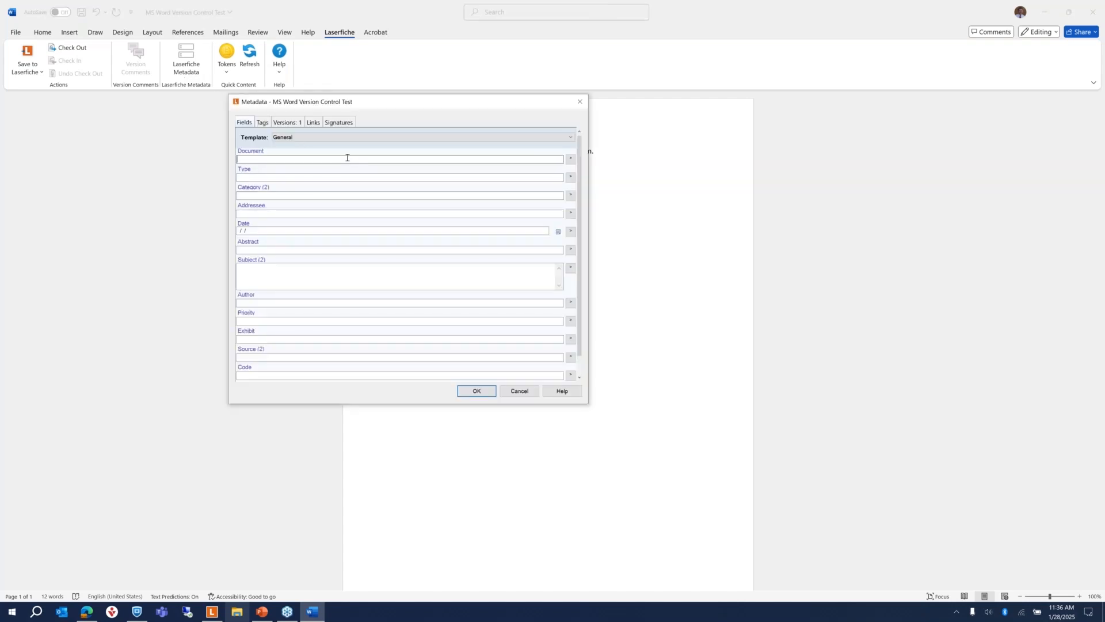
pyautogui.write('test')
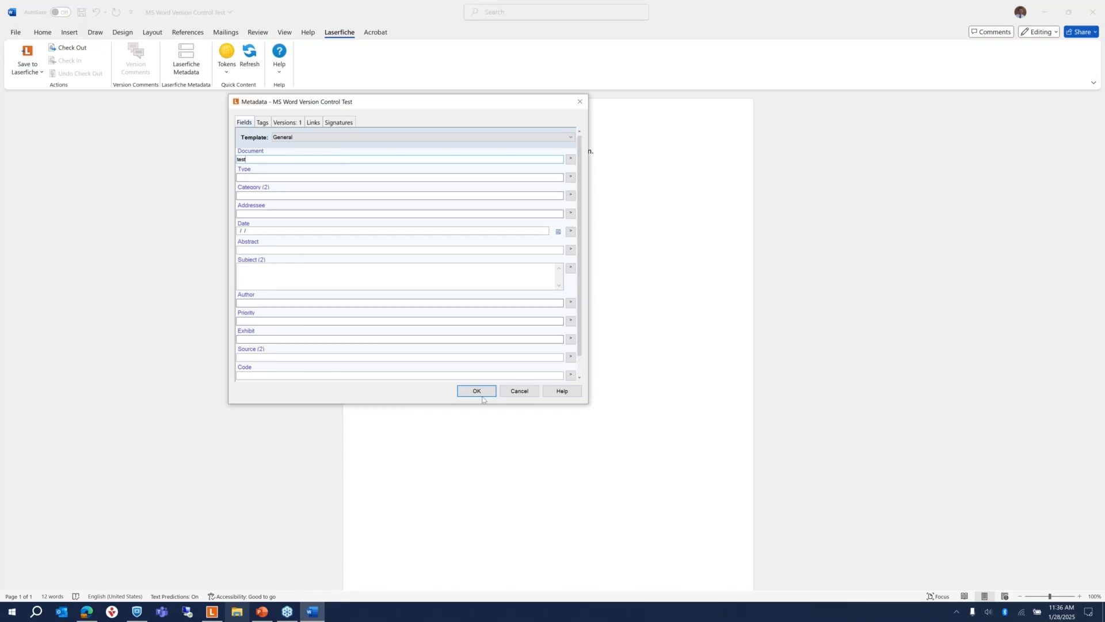
pyautogui.click(511, 388)
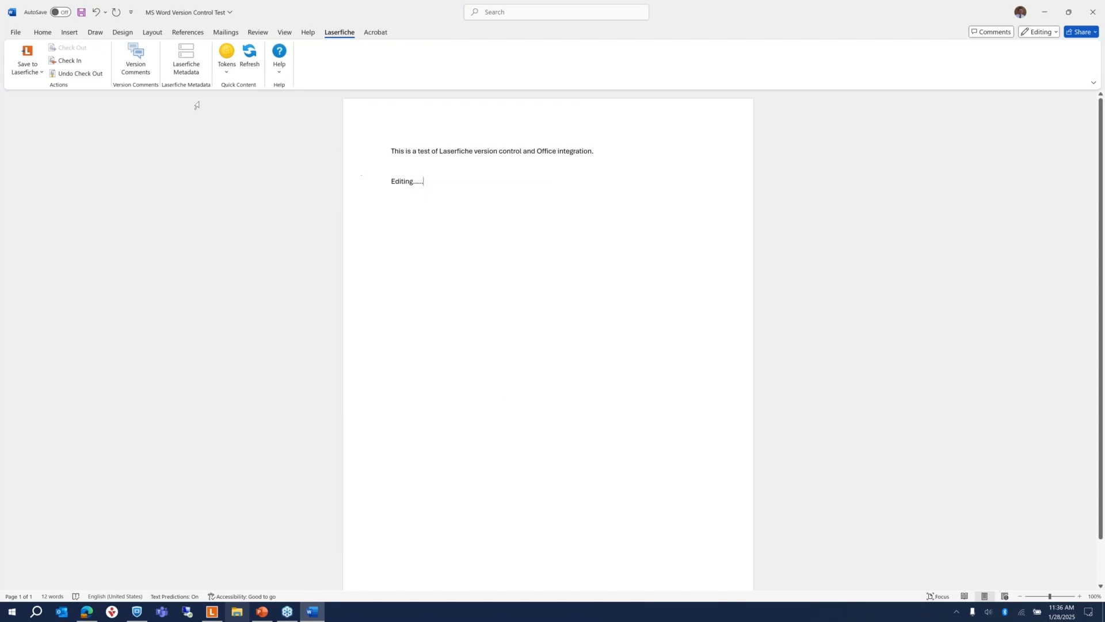
# Step: Close Word and save as a new version with comment 'edits on page 1'
pyautogui.click(1095, 14)
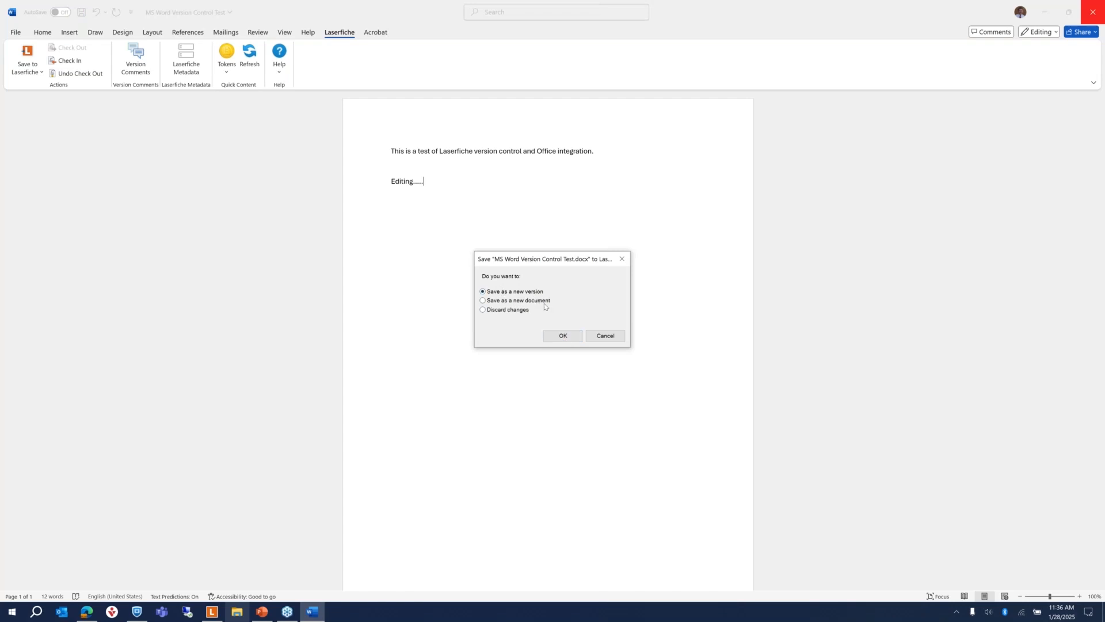
pyautogui.click(564, 336)
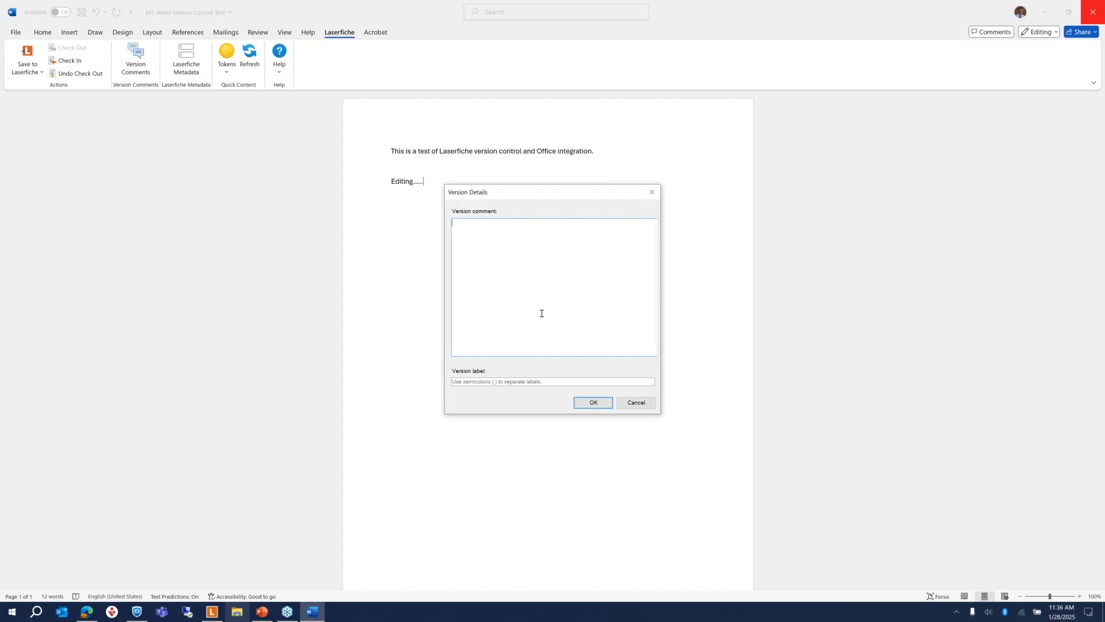
pyautogui.write('edits on page 1')
pyautogui.click(495, 382)
pyautogui.click(593, 401)
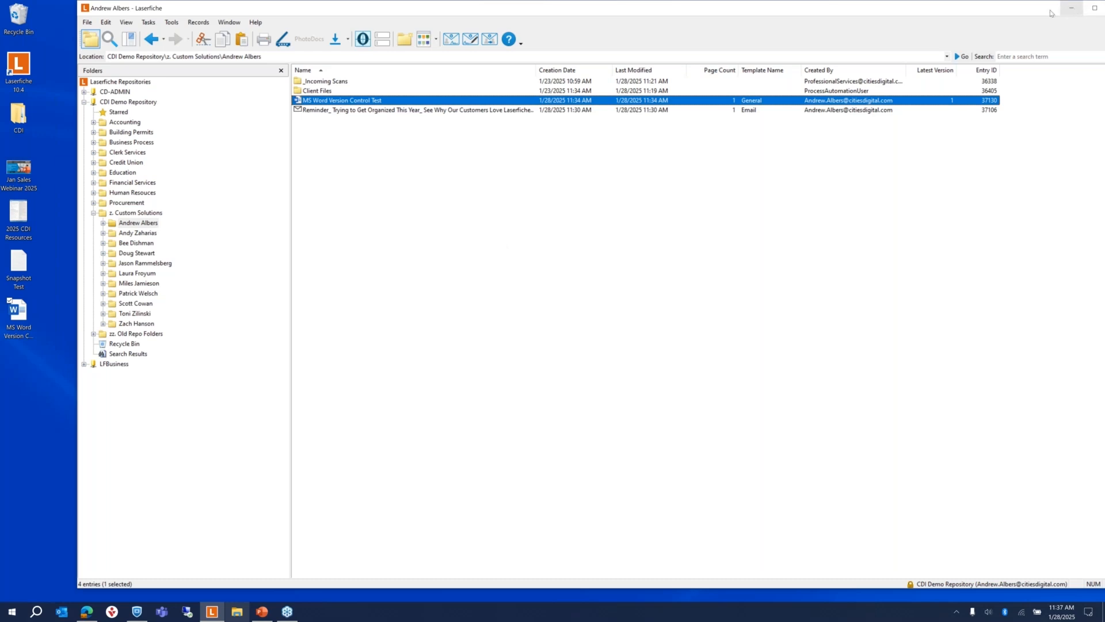
# Step: Minimize the desktop client and go to the CDI Demo Repository in Laserfiche Cloud
pyautogui.moveTo(980, 16); pyautogui.dragTo(936, 17)
pyautogui.click(1028, 10)
pyautogui.click(87, 614)
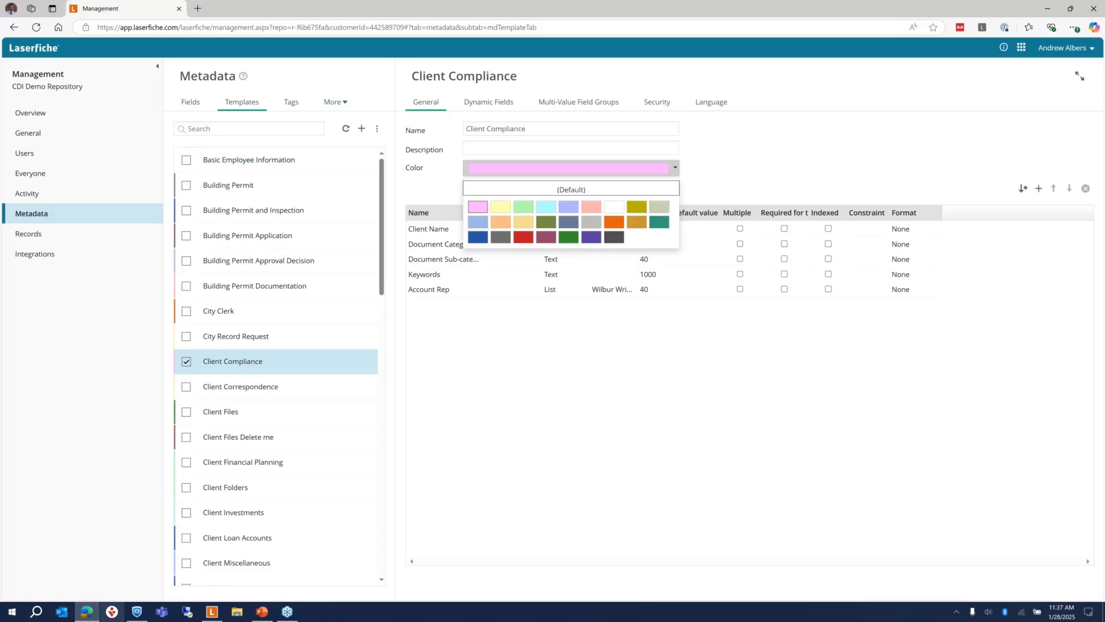
pyautogui.click(1021, 47)
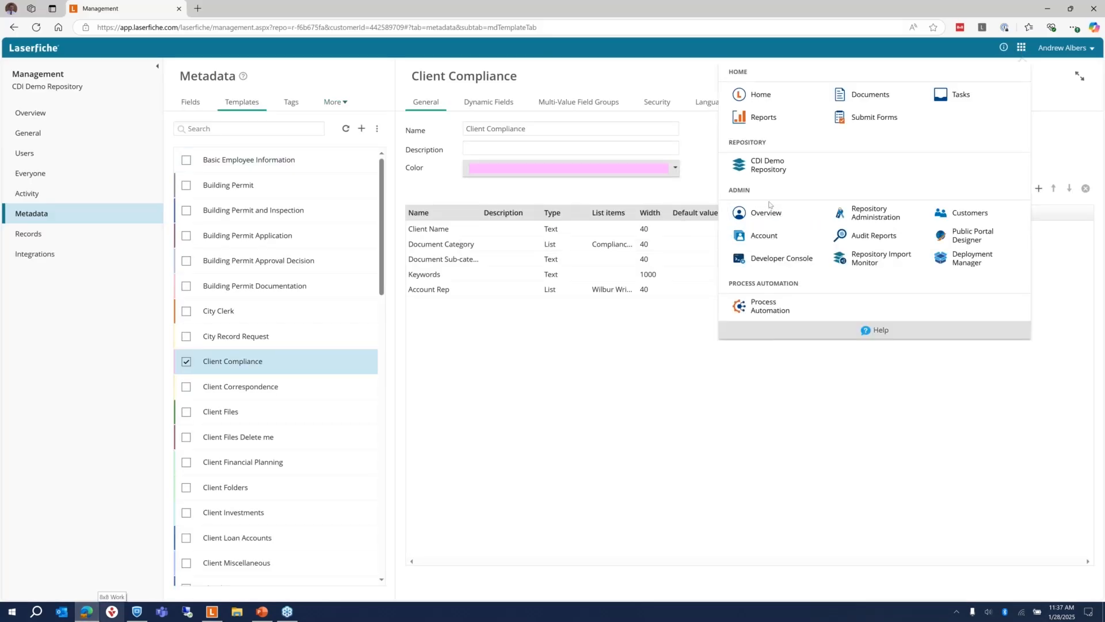
pyautogui.click(768, 167)
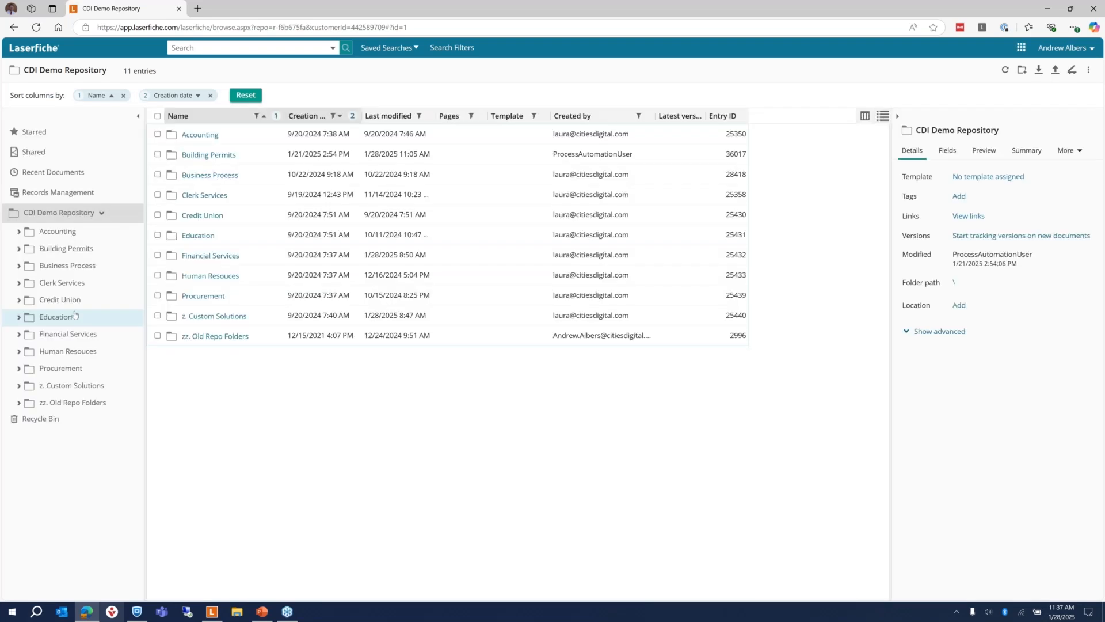
# Step: Go into z. Custom Solutions, then the personal subfolder, and select MS Word Version Control Test
pyautogui.click(84, 388)
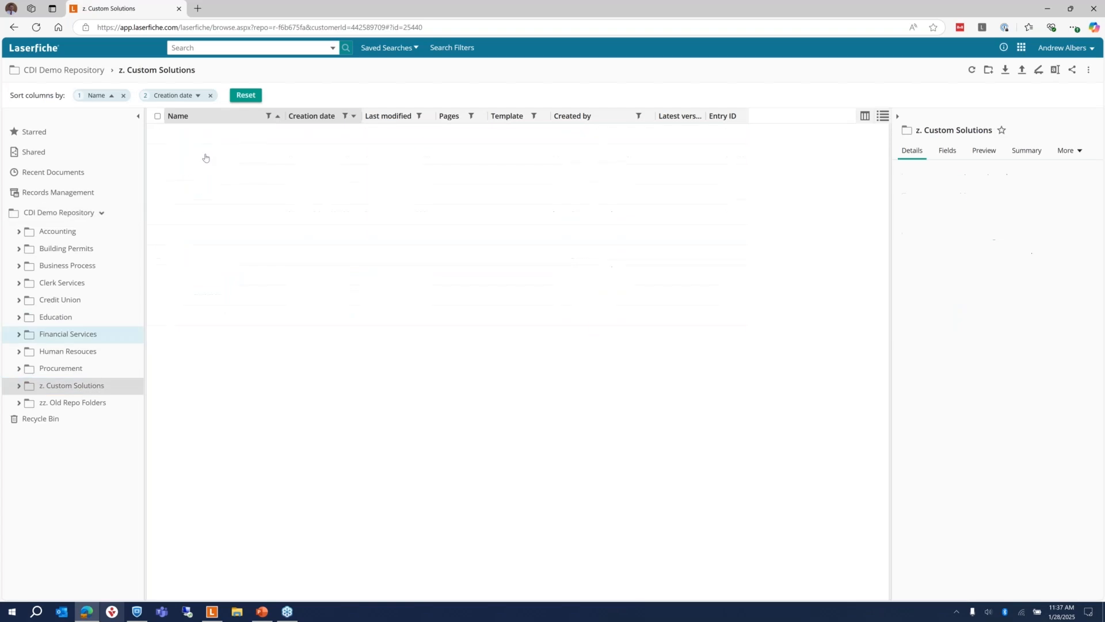
pyautogui.click(220, 135)
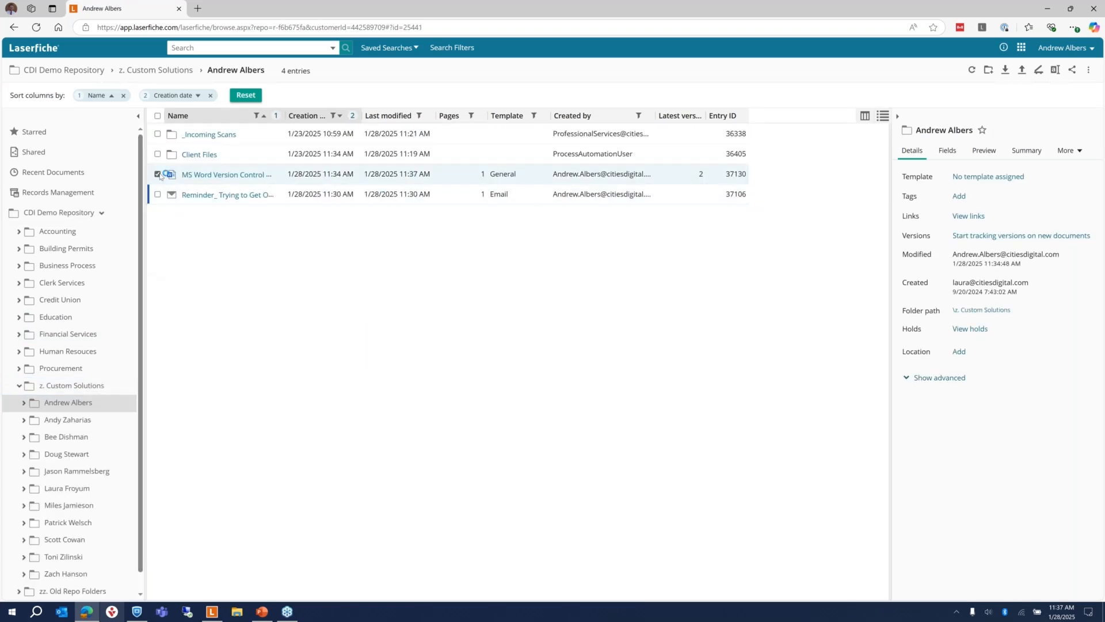
pyautogui.click(158, 174)
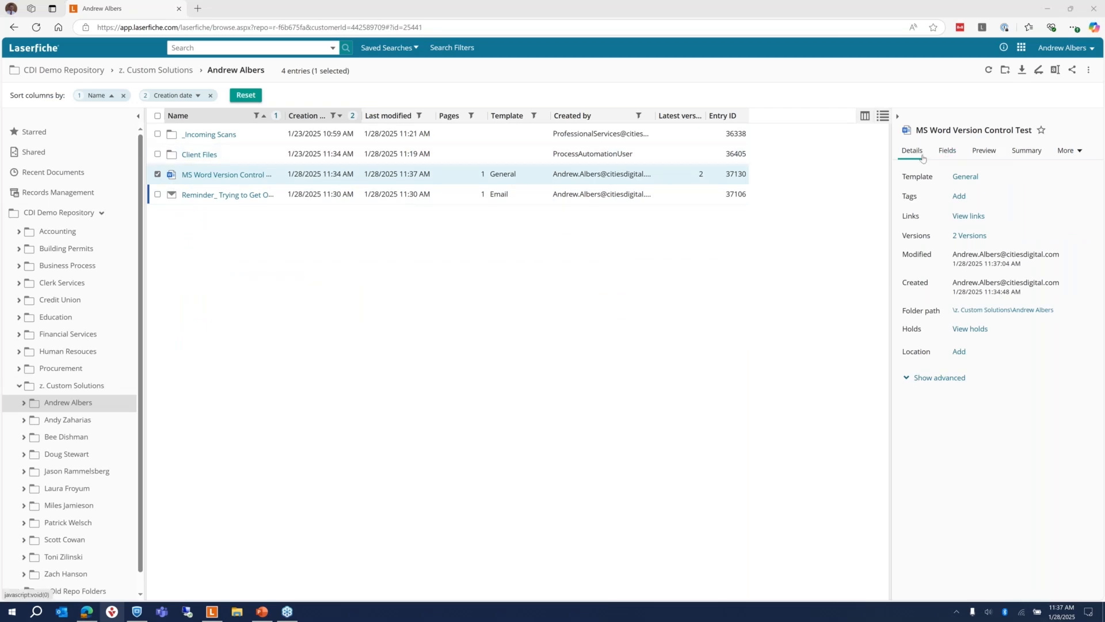
# Step: Check Versions 1 and 2 in the history and open Compare Changes in Word without updating
pyautogui.click(970, 236)
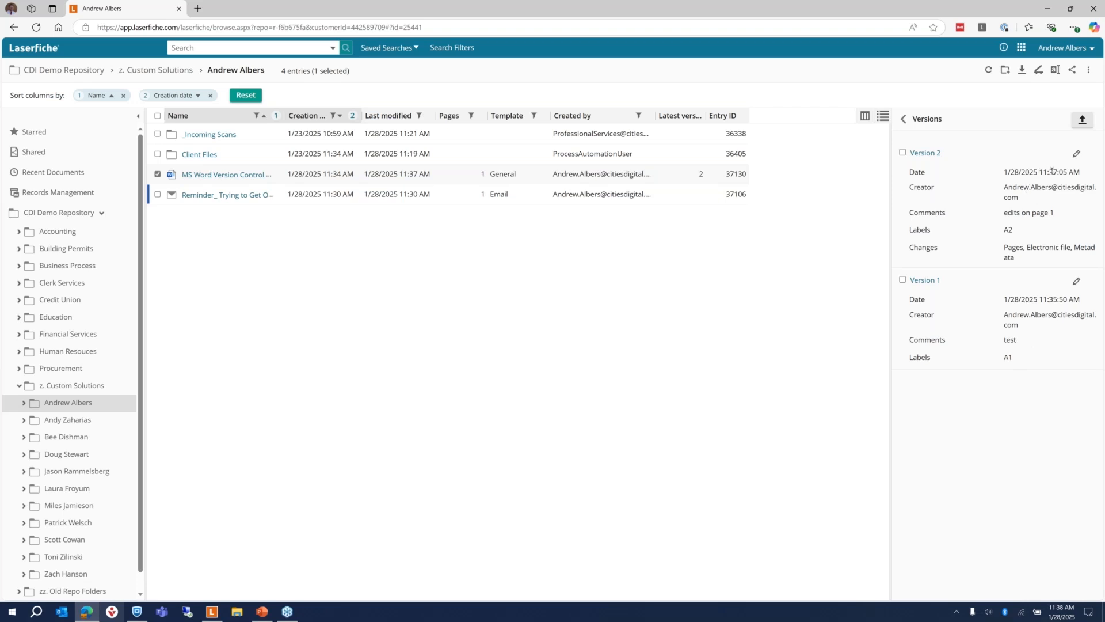
pyautogui.click(902, 153)
pyautogui.click(902, 280)
pyautogui.click(1067, 121)
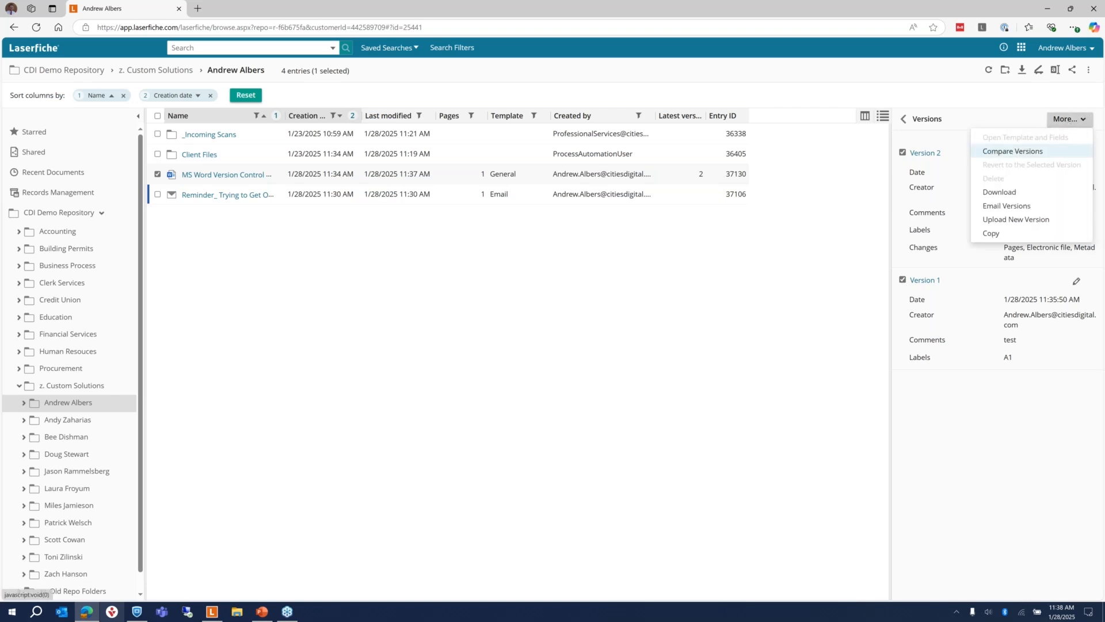
pyautogui.click(1012, 151)
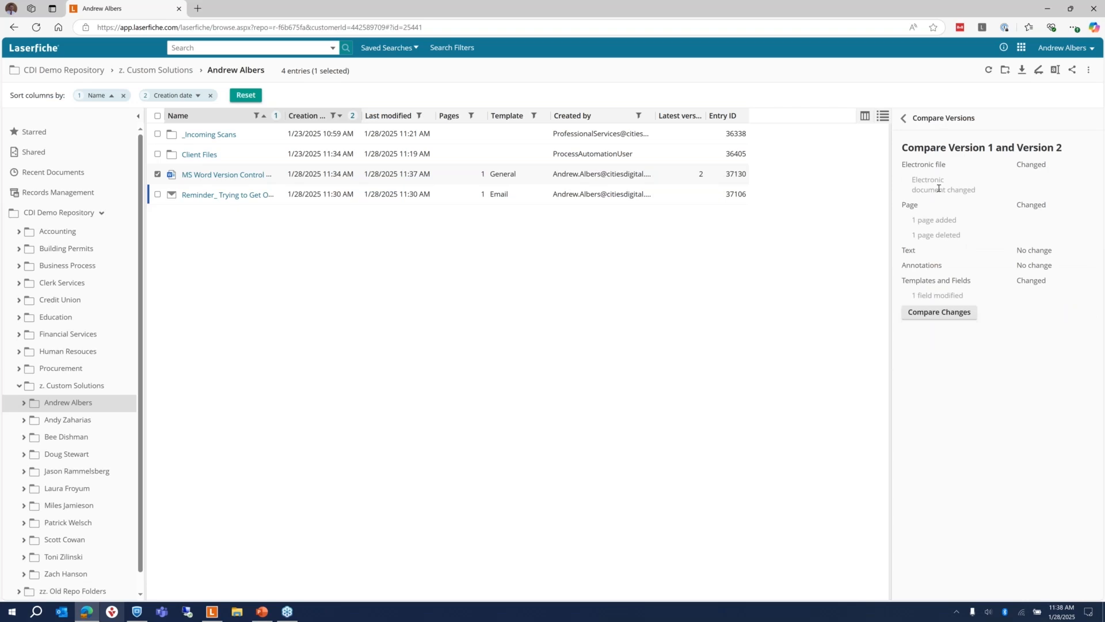
pyautogui.click(937, 317)
pyautogui.click(534, 351)
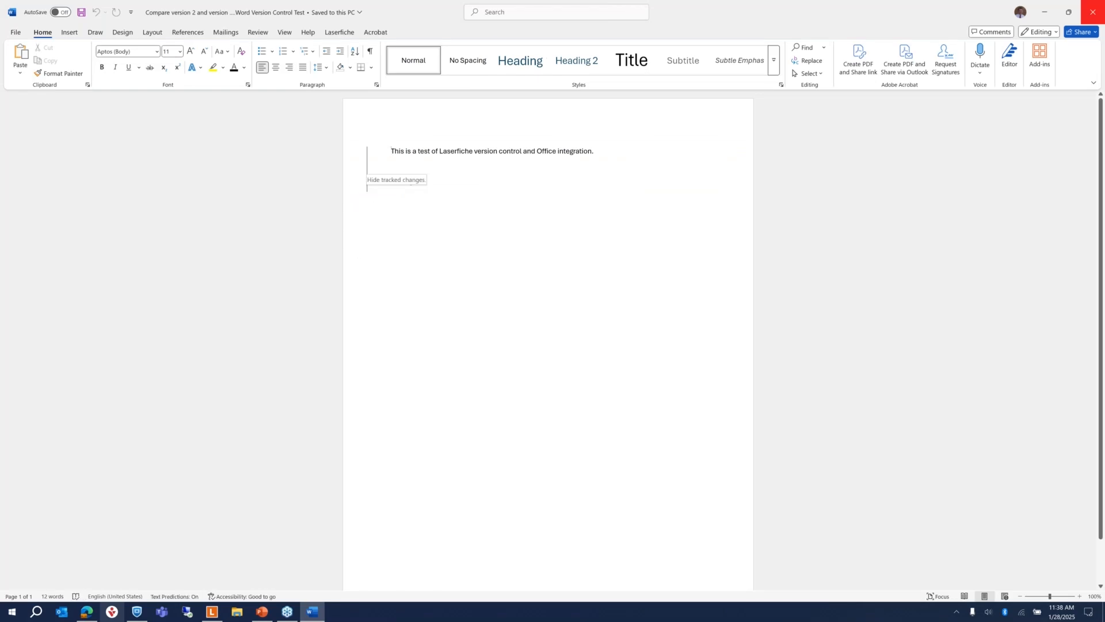
# Step: Switch the comparison between Simple and All Markup to view the inserted 'Editing.....'
pyautogui.click(367, 169)
pyautogui.click(367, 173)
pyautogui.click(367, 173)
pyautogui.click(367, 173)
pyautogui.moveTo(405, 183)
# Step: Look over the Laserfiche tab, close the comparison, and select the document in the browser
pyautogui.click(339, 33)
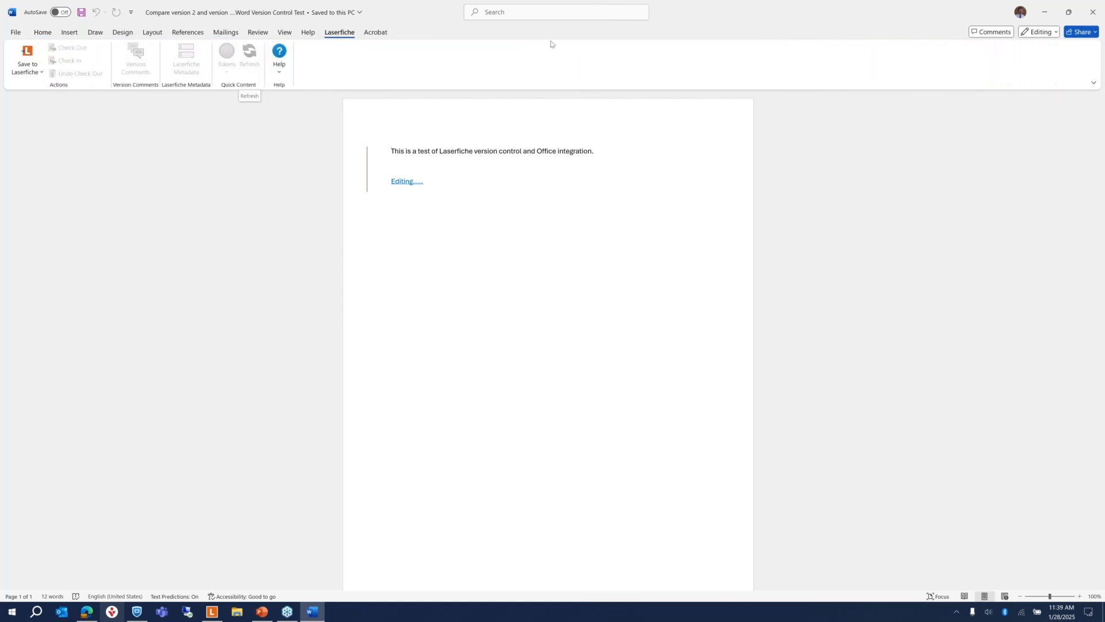
pyautogui.click(1093, 12)
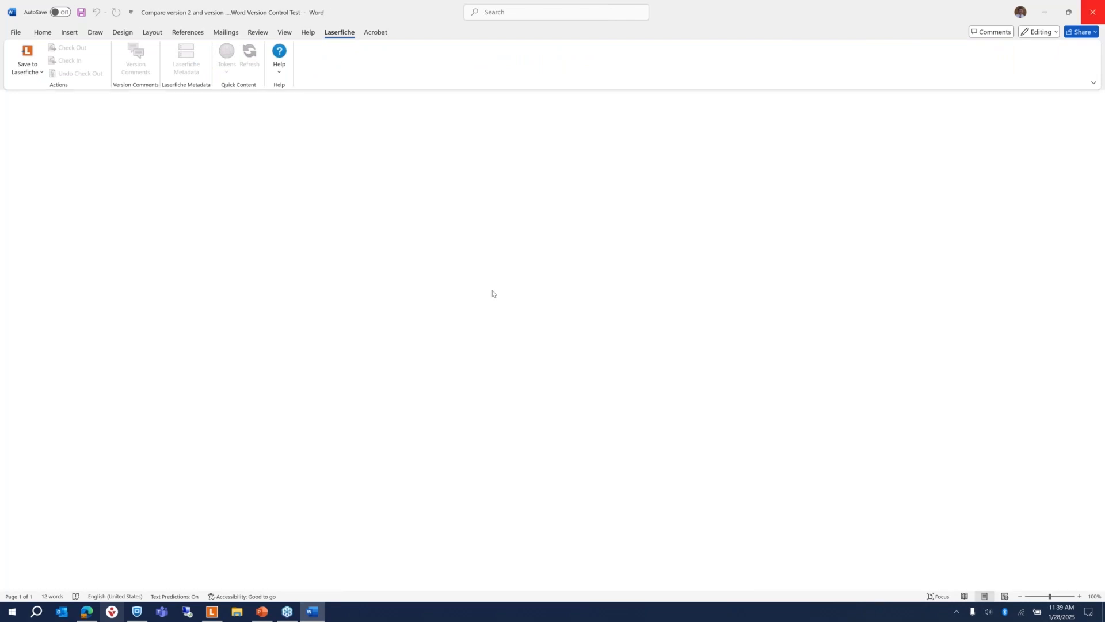
pyautogui.click(165, 176)
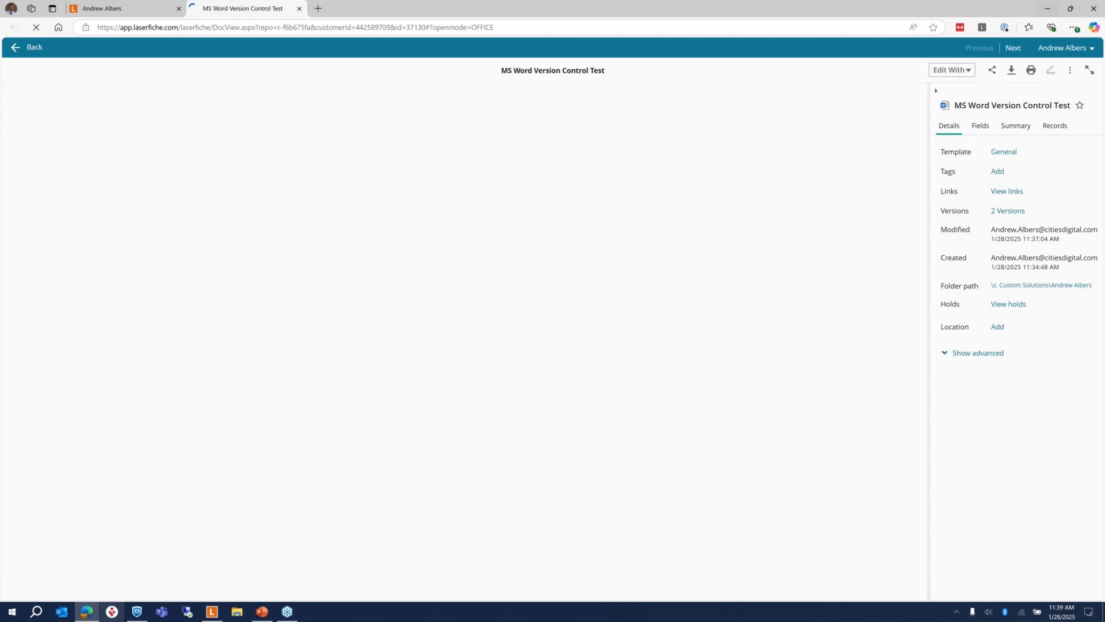
# Step: Edit the document with Microsoft Word Online to check it out, close it, and minimize the browser
pyautogui.click(951, 70)
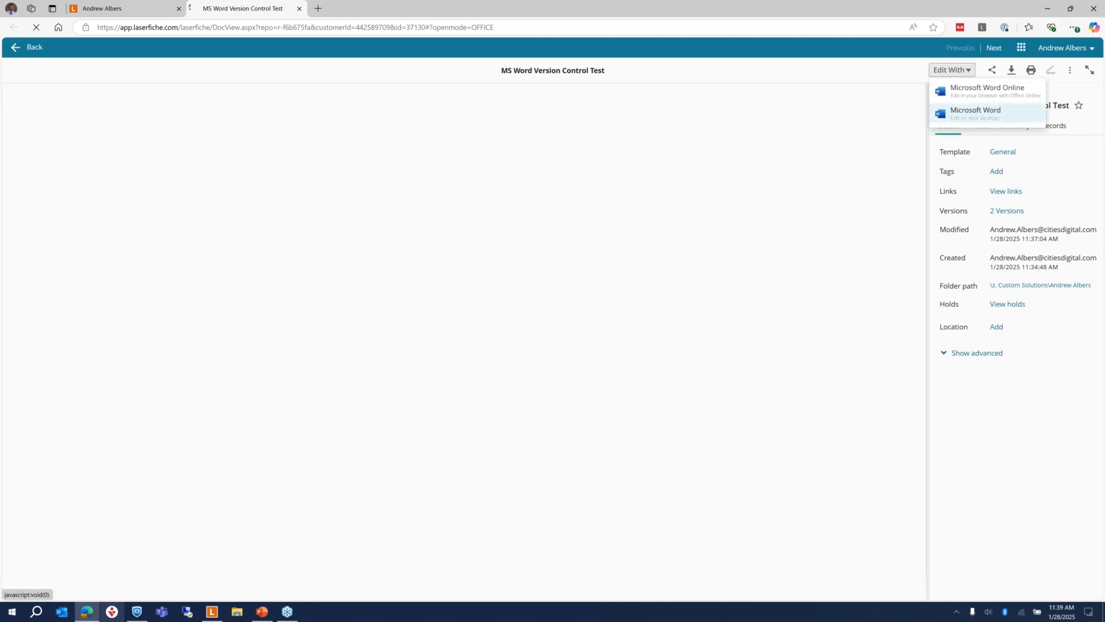
pyautogui.click(975, 91)
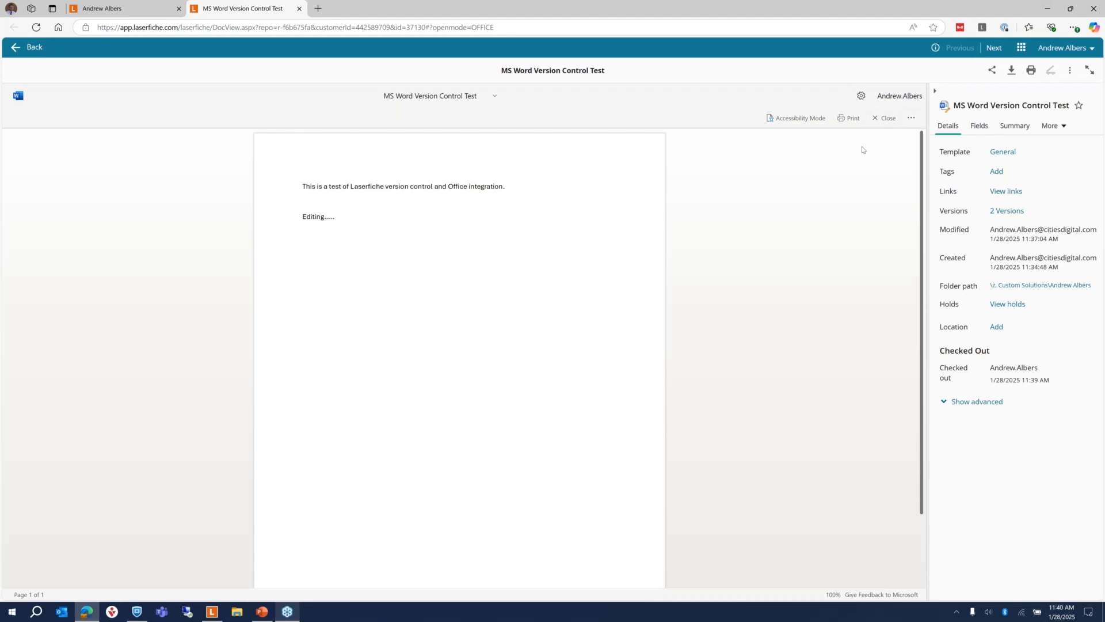
pyautogui.click(880, 118)
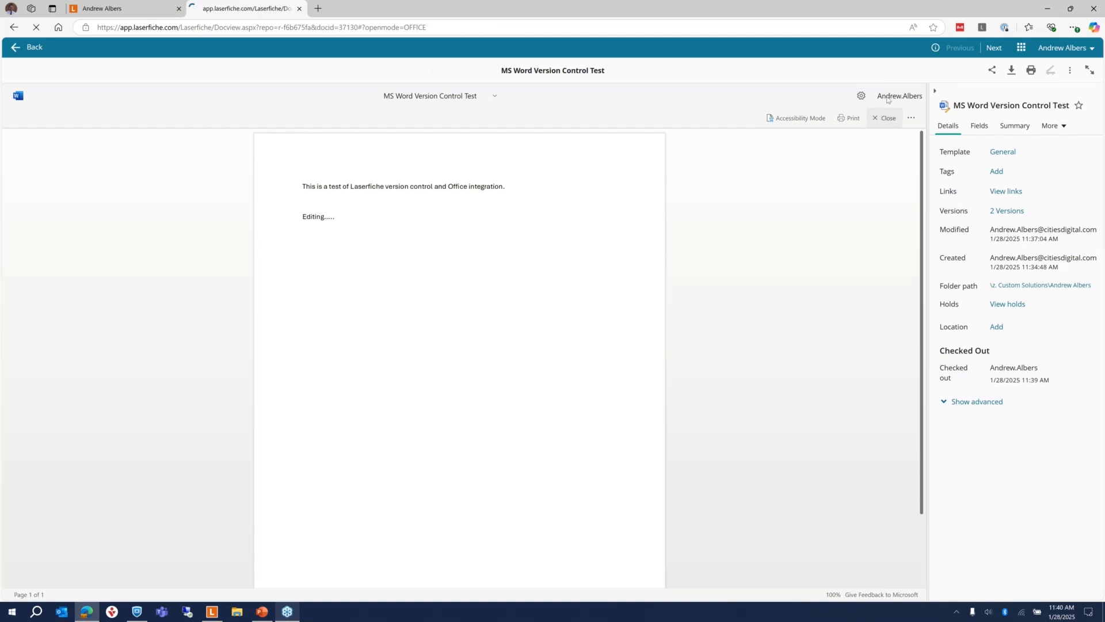
pyautogui.click(1048, 9)
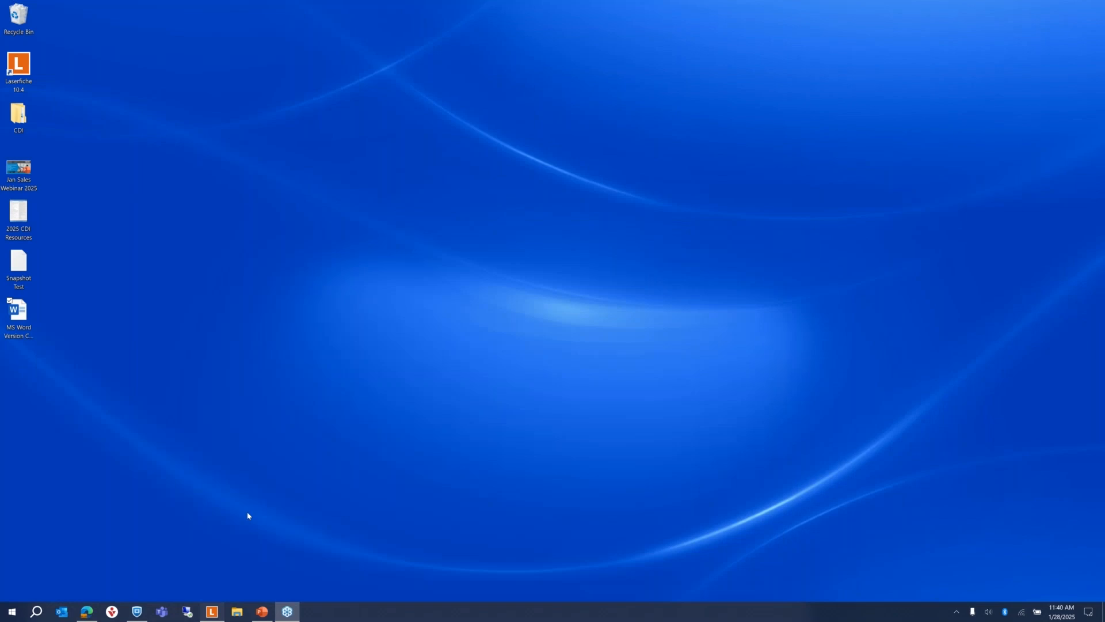
# Step: Open the locked document from the desktop client as a read-only copy, then return to Edge
pyautogui.click(212, 612)
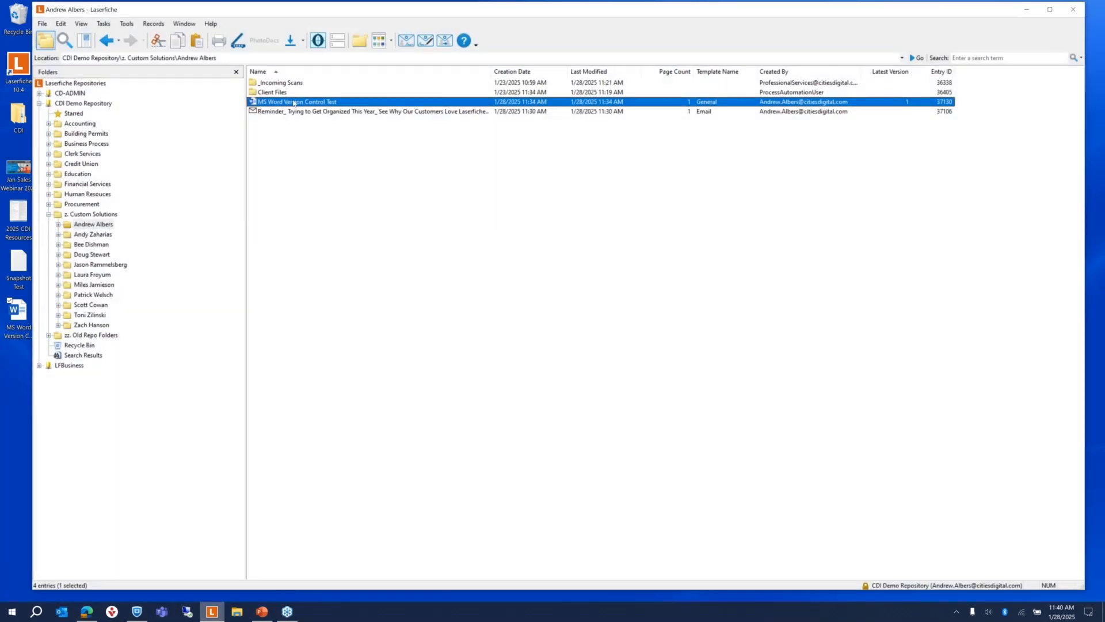
pyautogui.doubleClick(293, 103)
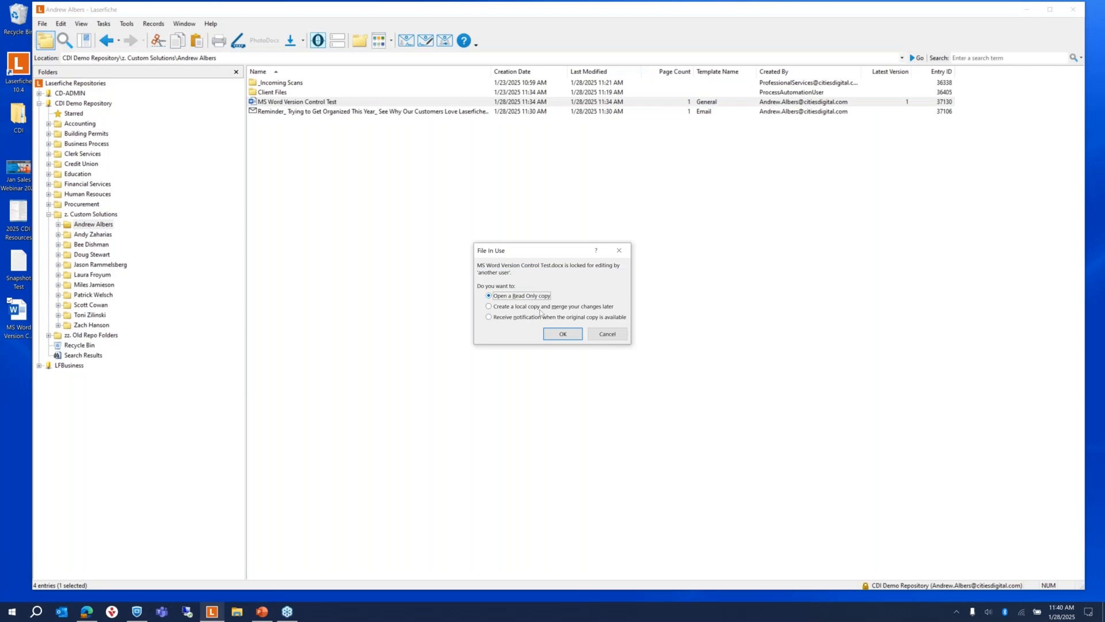
pyautogui.click(565, 335)
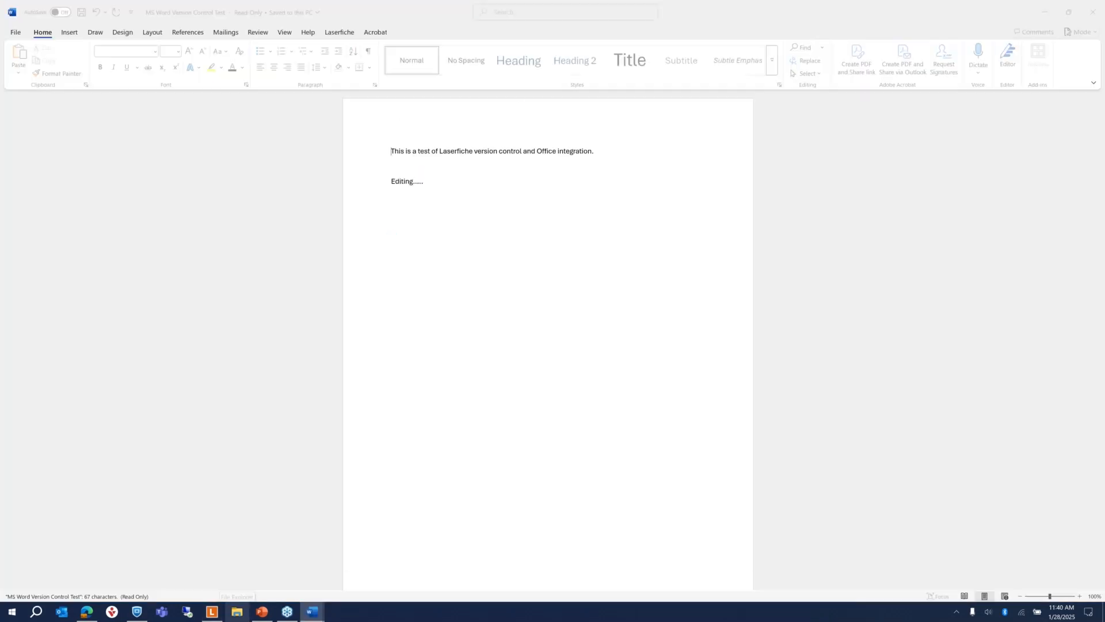
pyautogui.click(85, 613)
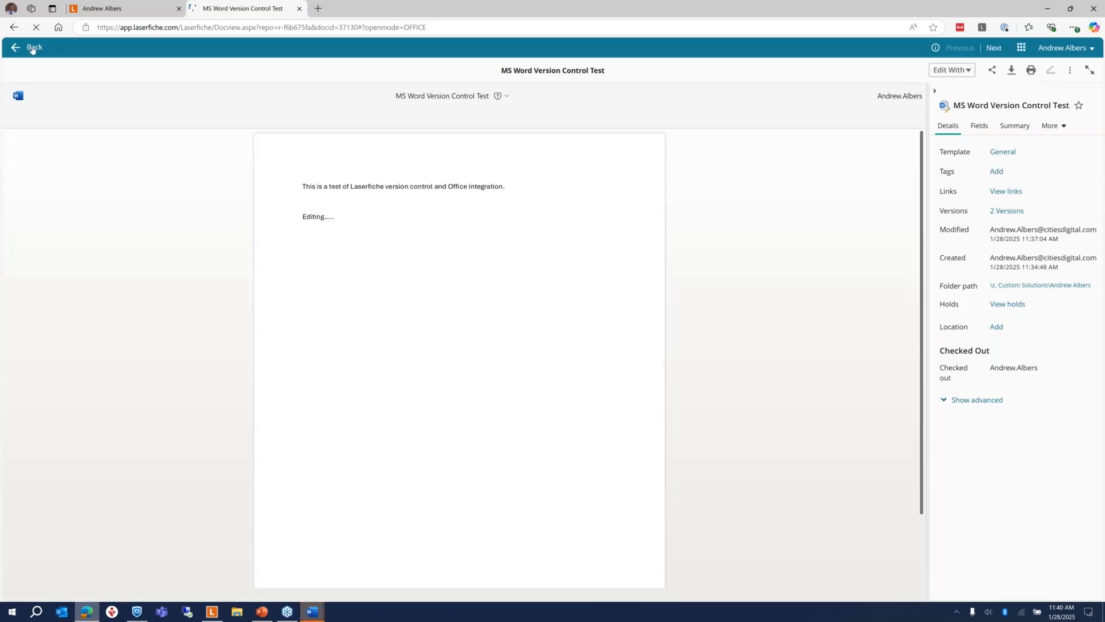
# Step: Go back to the folder listing, bring the read-only Word copy forward, and reload the page
pyautogui.click(32, 49)
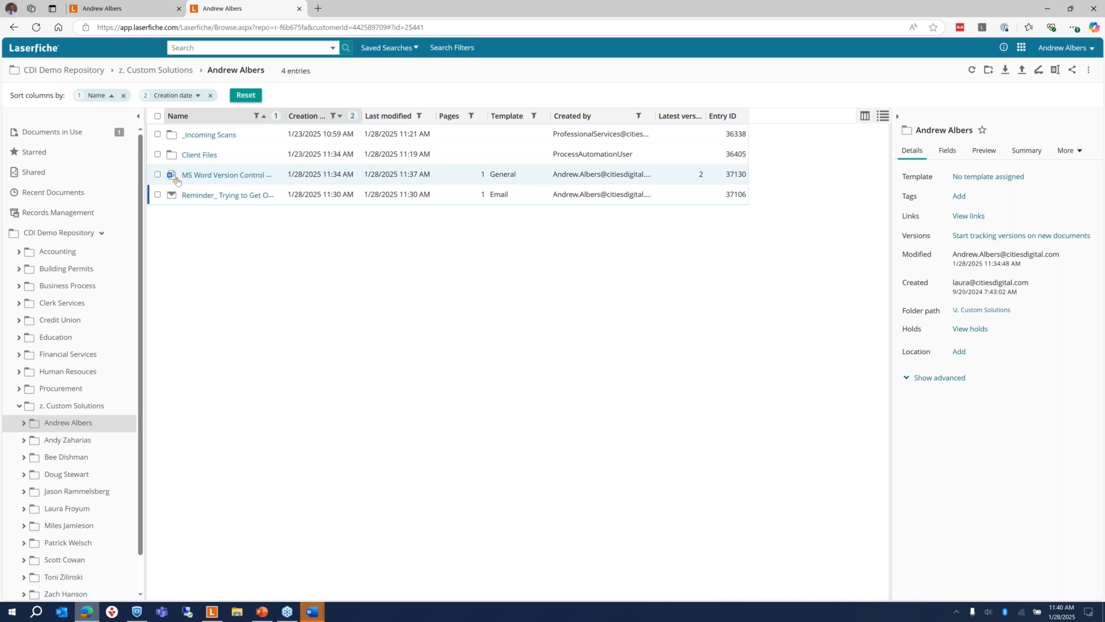
pyautogui.click(313, 613)
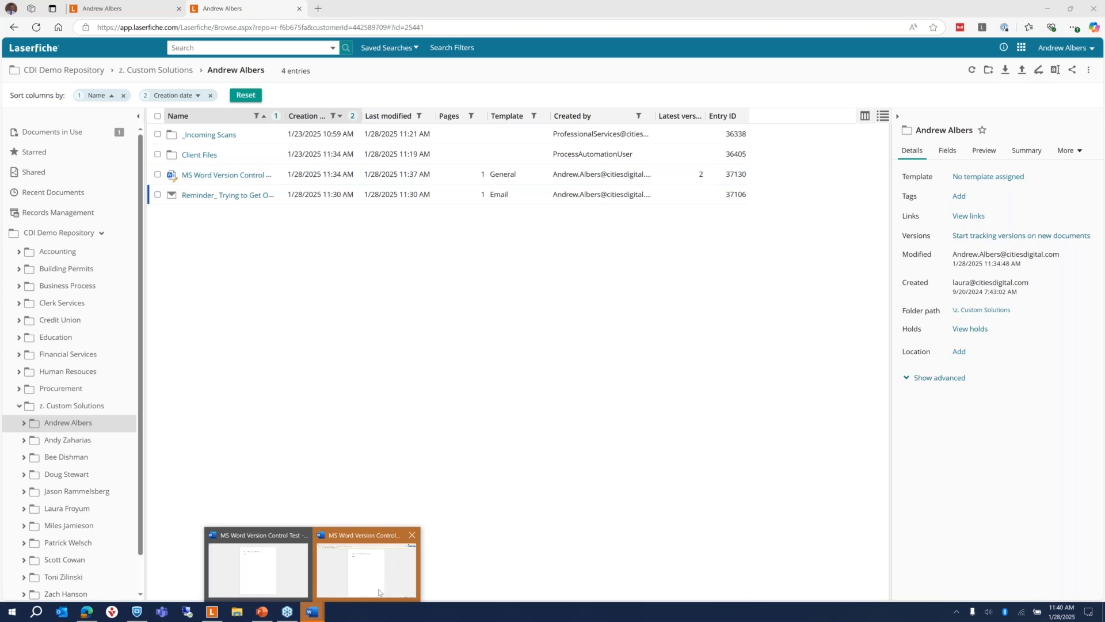
pyautogui.click(379, 592)
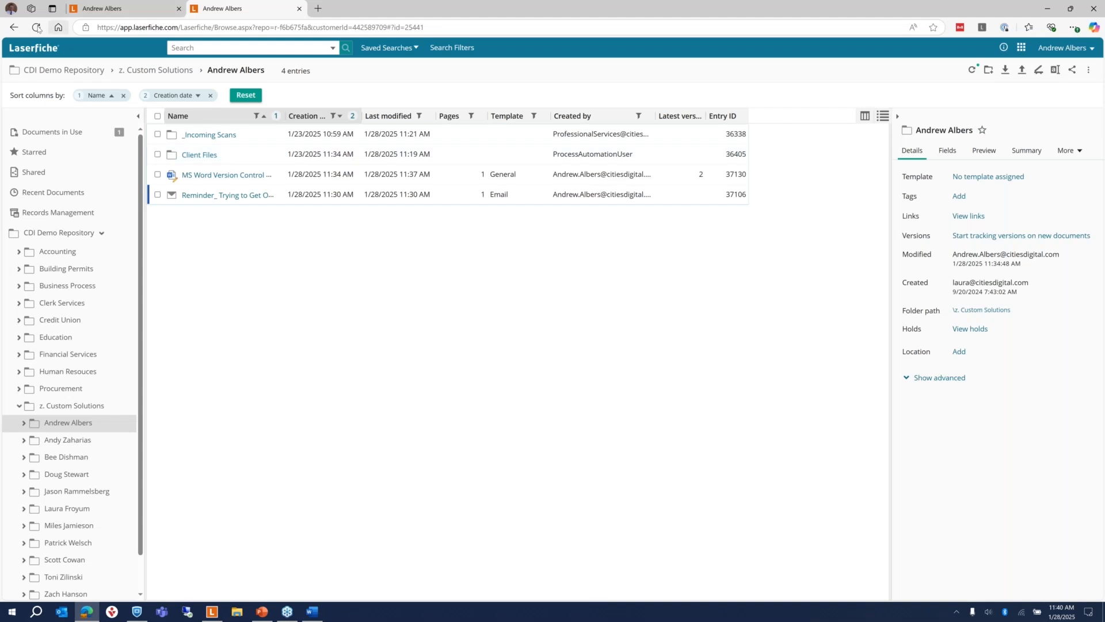
pyautogui.click(37, 28)
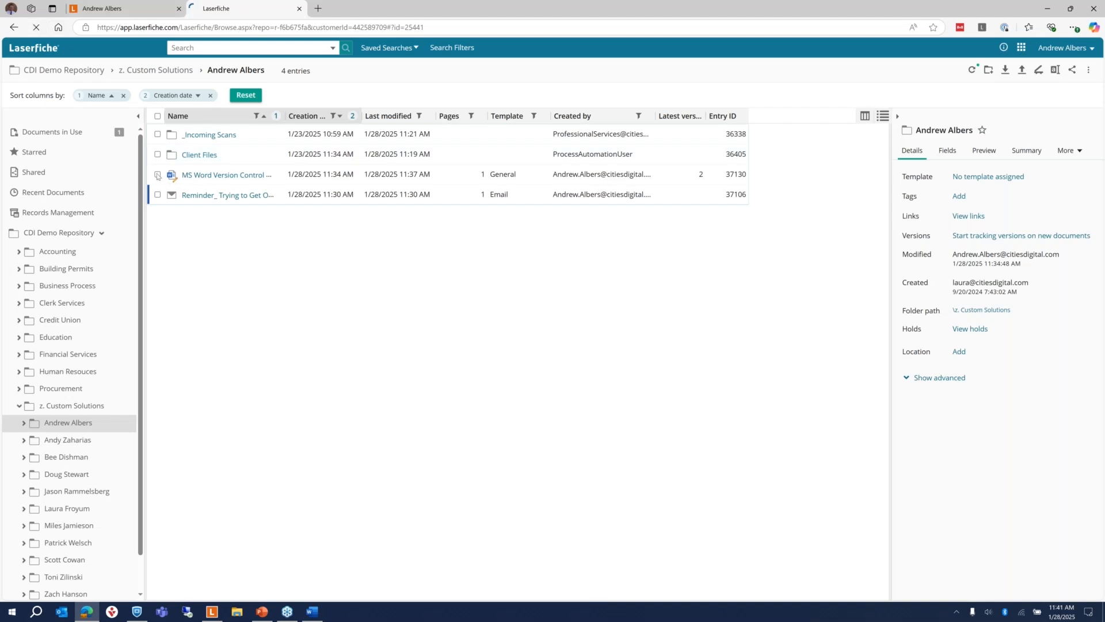
# Step: Close the read-only Word copy and bring the Laserfiche desktop client to the front
pyautogui.click(313, 615)
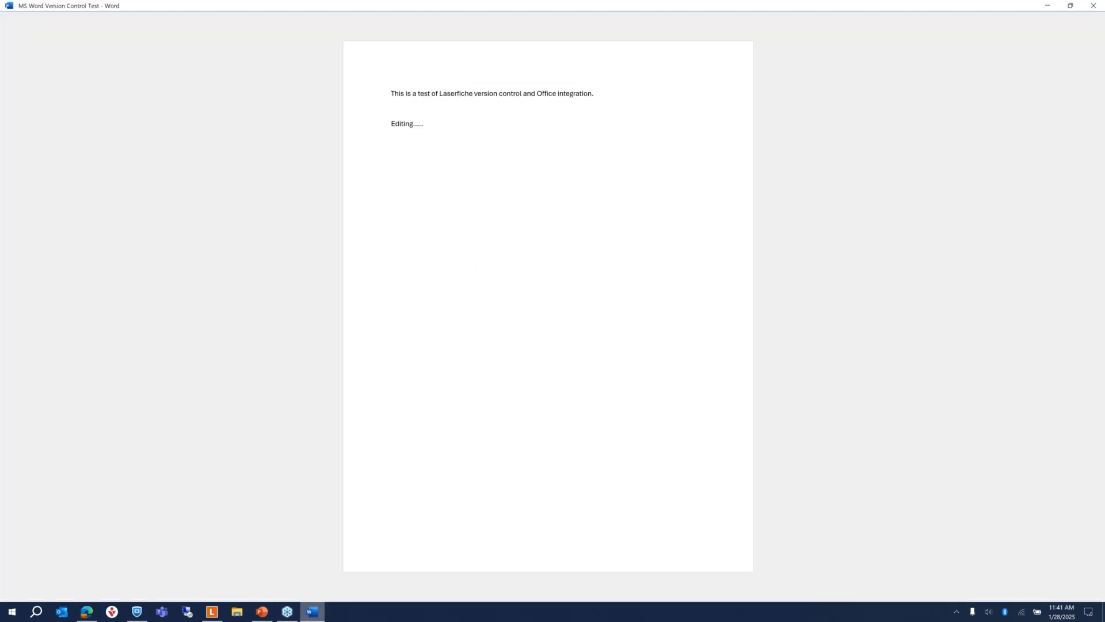
pyautogui.click(1094, 6)
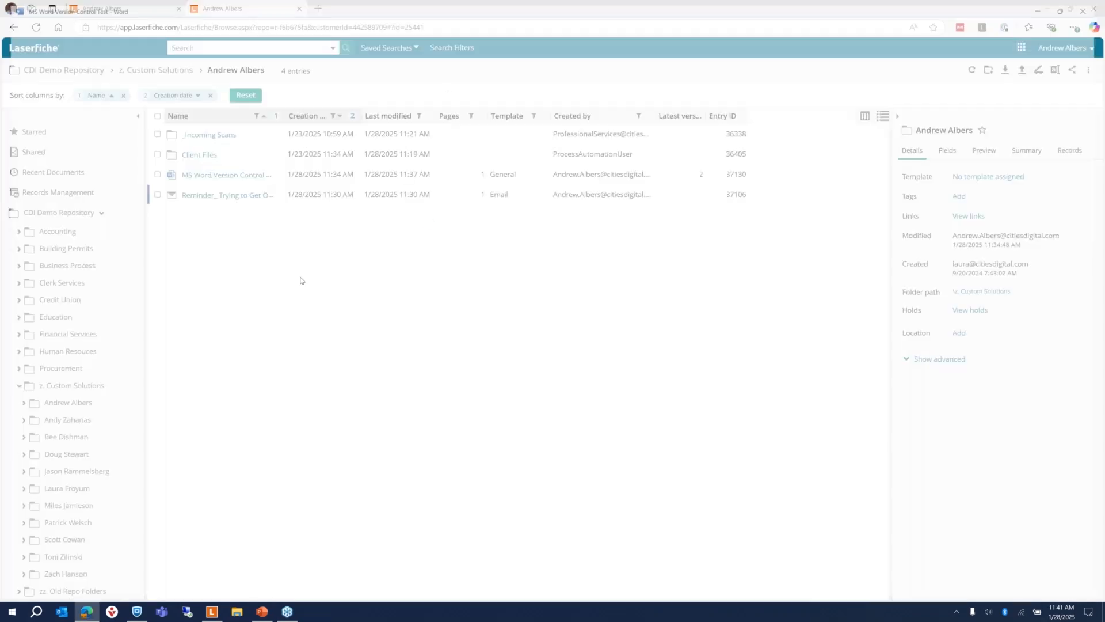
pyautogui.click(211, 612)
# Step: Open MS Word Version Control Test from the repository in Word
pyautogui.click(363, 200)
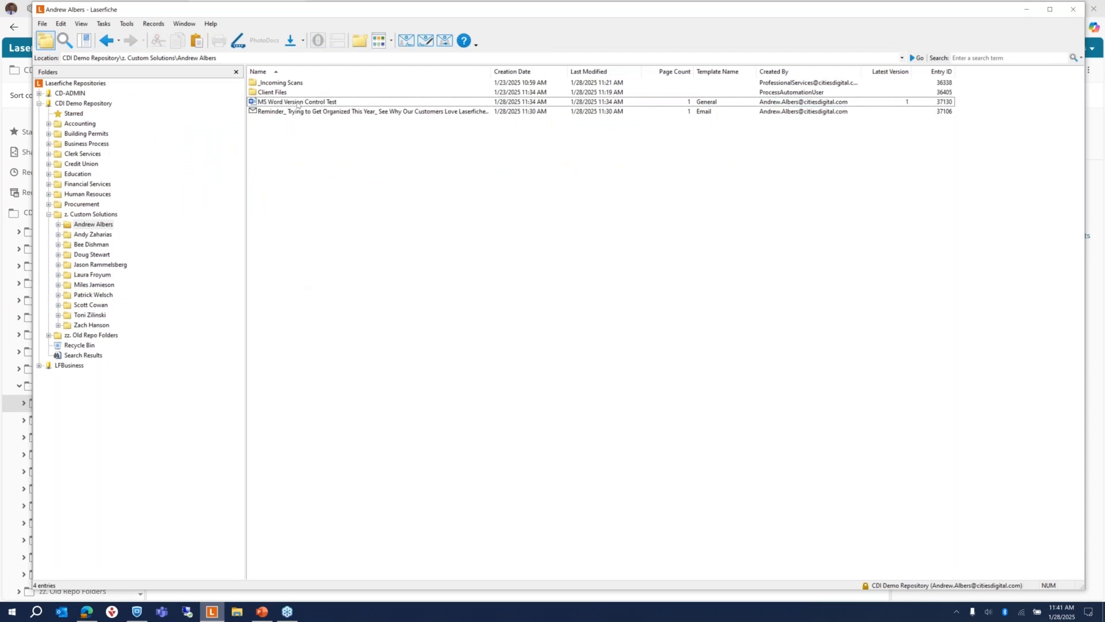
pyautogui.click(298, 103)
pyautogui.doubleClick(297, 103)
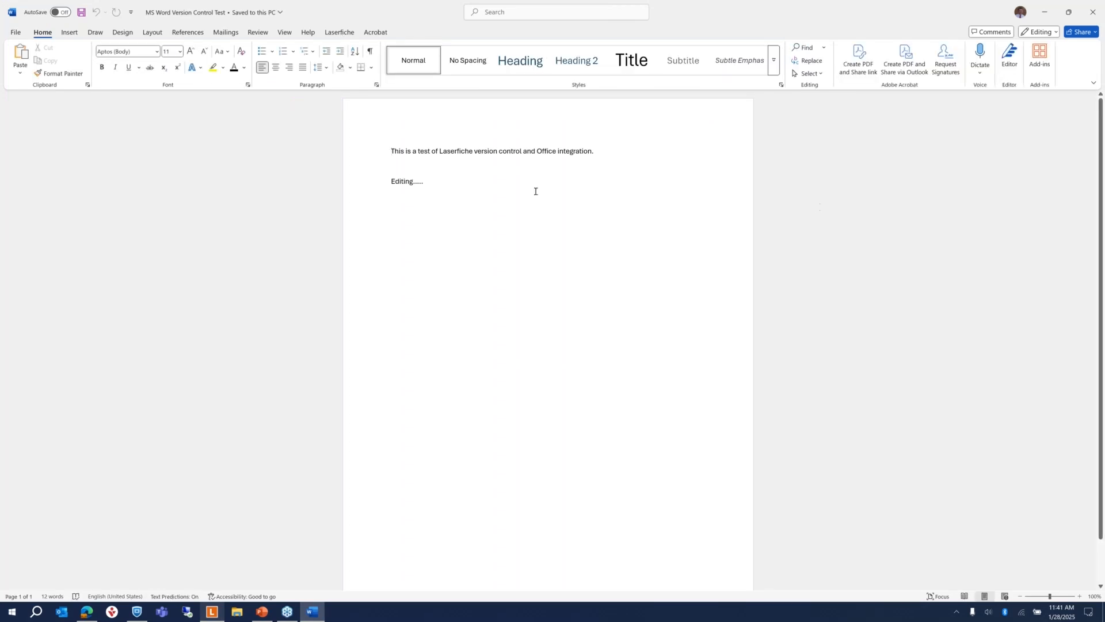
# Step: Add a new line reading 'More editing' below 'Editing.....'
pyautogui.press('Return')
pyautogui.press('Return')
pyautogui.press('Return')
pyautogui.write('More editing')
pyautogui.click(332, 34)
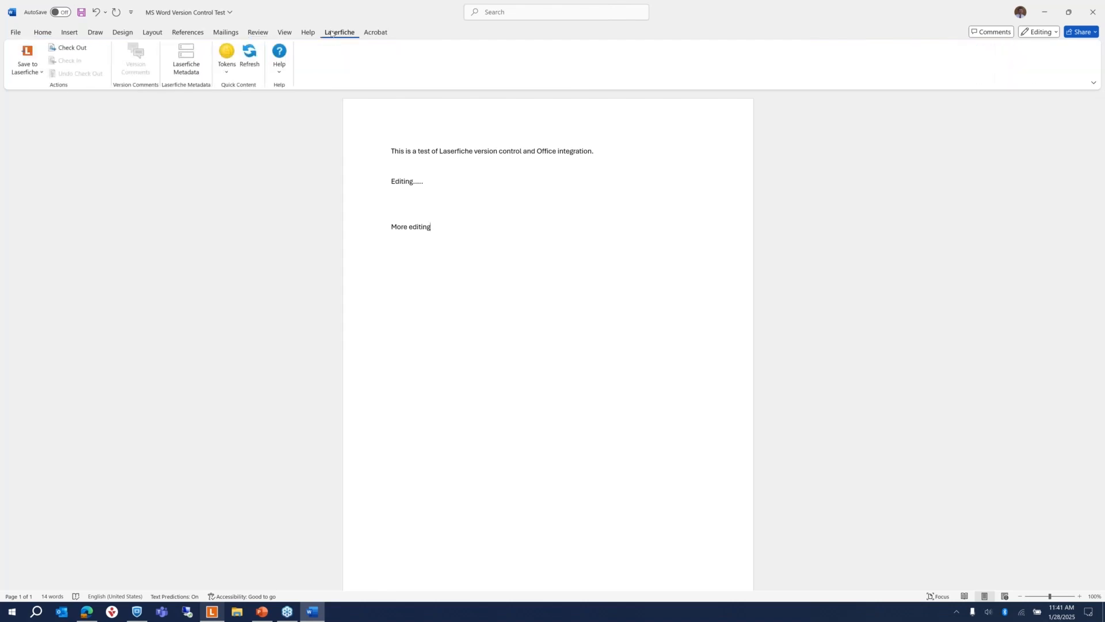
# Step: View the document's Laserfiche metadata, then close Word, discarding the 'More editing' changes
pyautogui.click(185, 76)
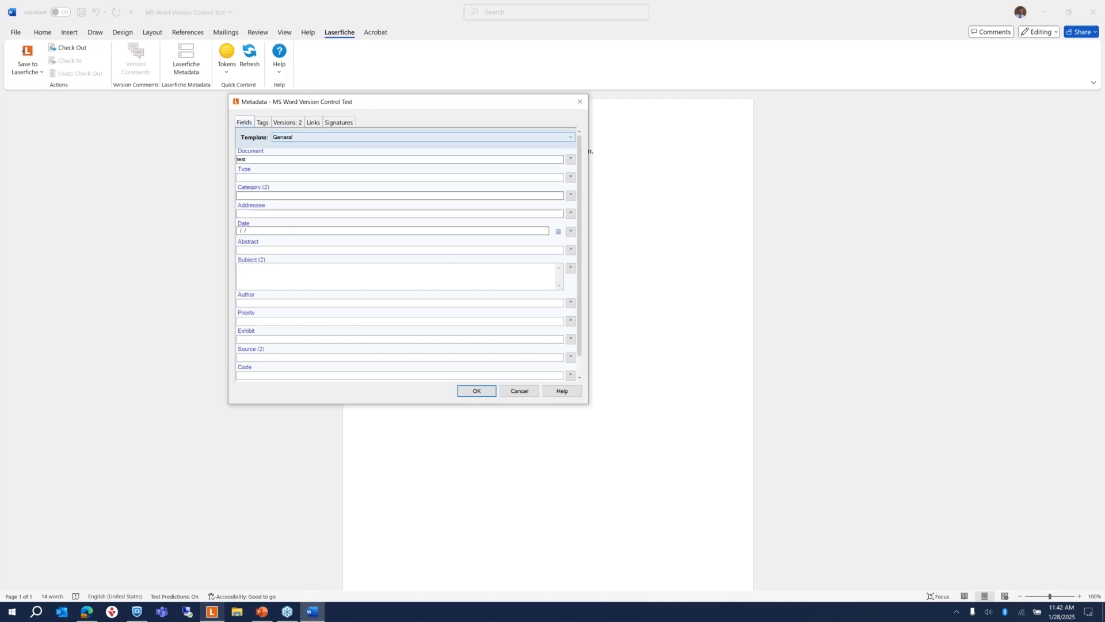
pyautogui.click(520, 391)
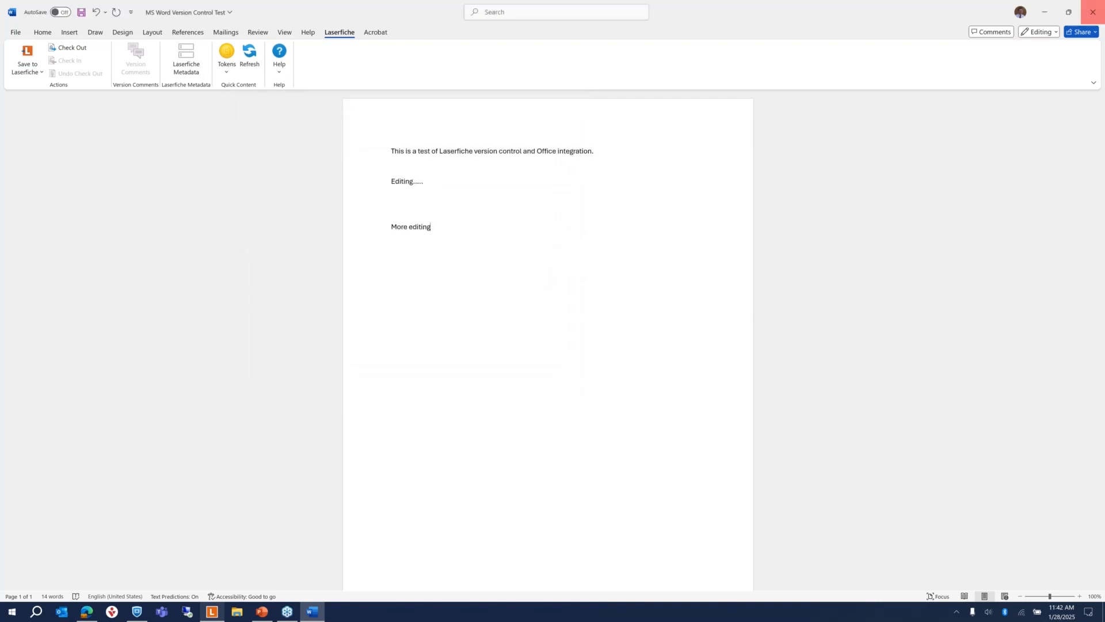
pyautogui.click(1093, 12)
pyautogui.click(605, 335)
pyautogui.click(1093, 12)
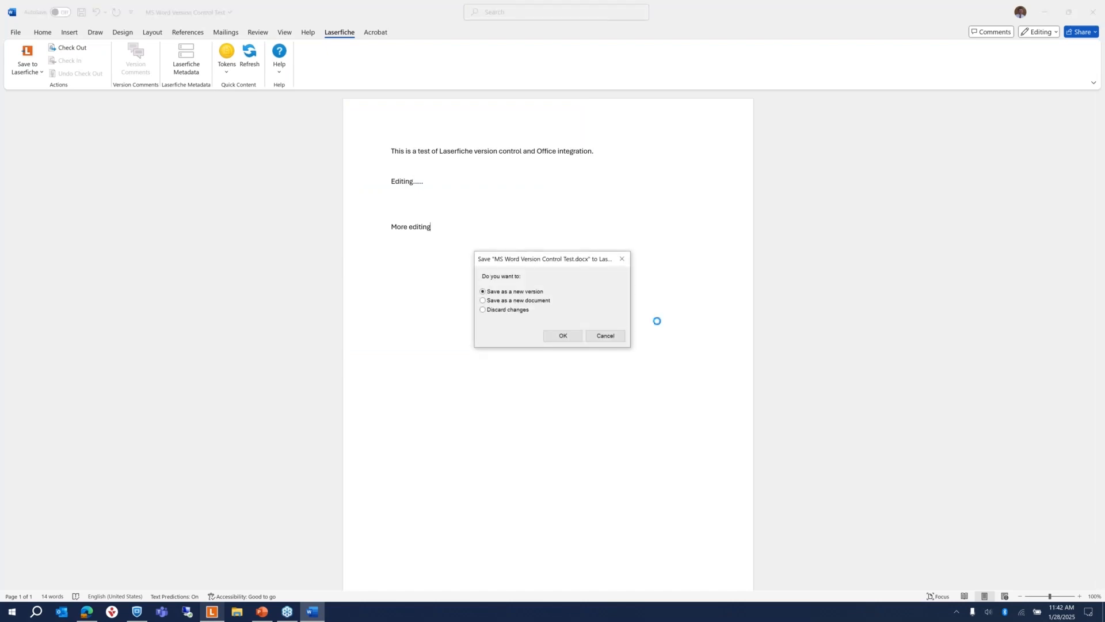
pyautogui.click(502, 310)
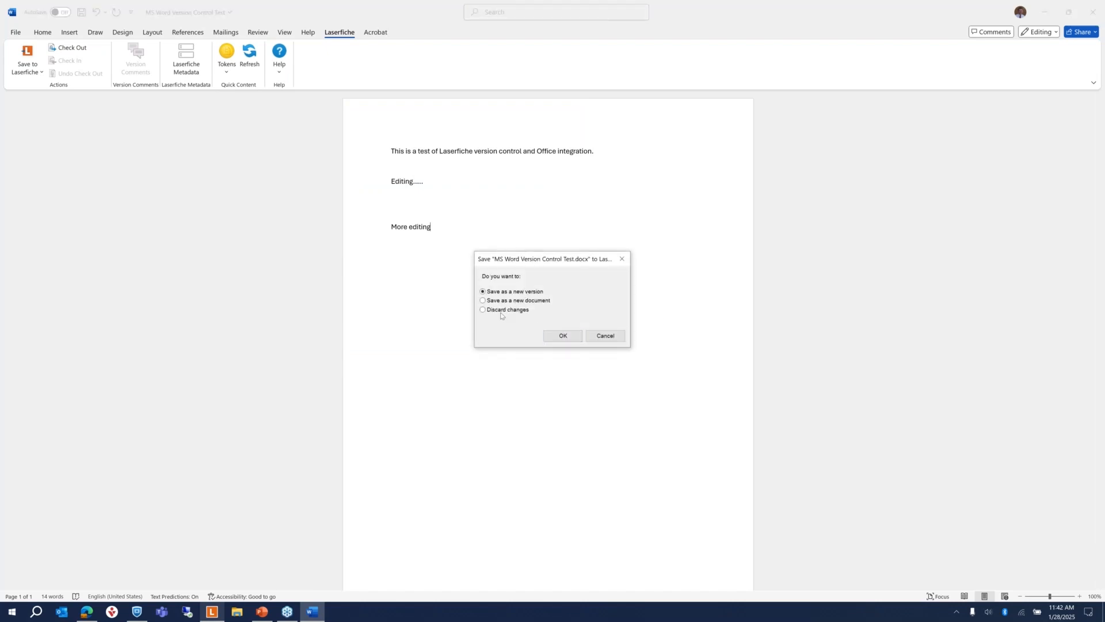
pyautogui.click(555, 336)
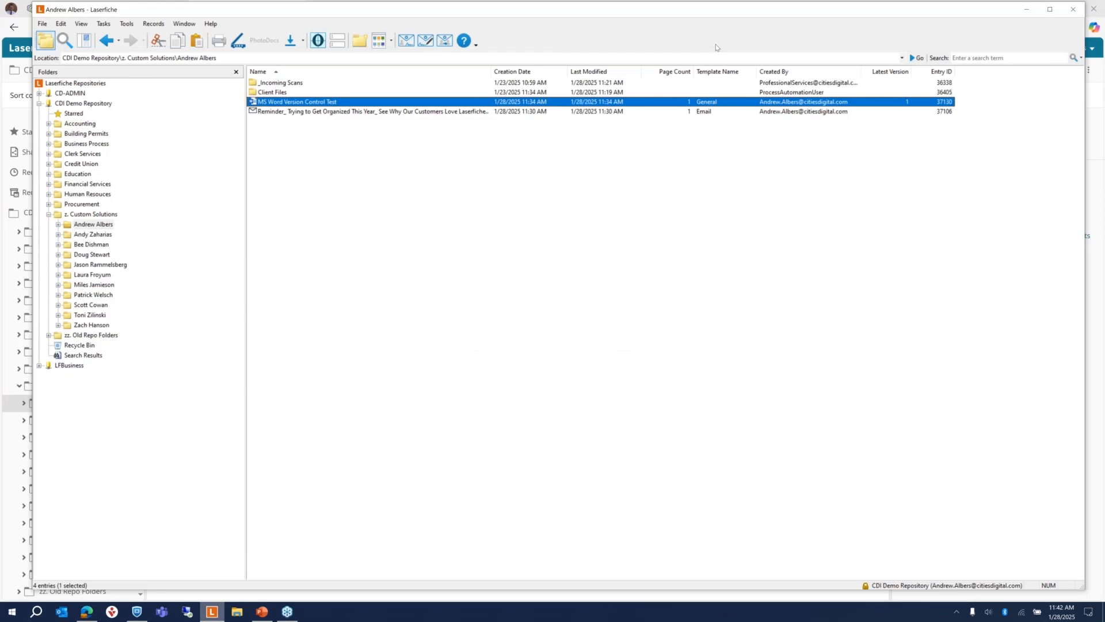
# Step: Maximize Laserfiche and check out MS Word Version Control Test with comment 'Took home for the weekend'
pyautogui.moveTo(974, 12); pyautogui.dragTo(972, 41)
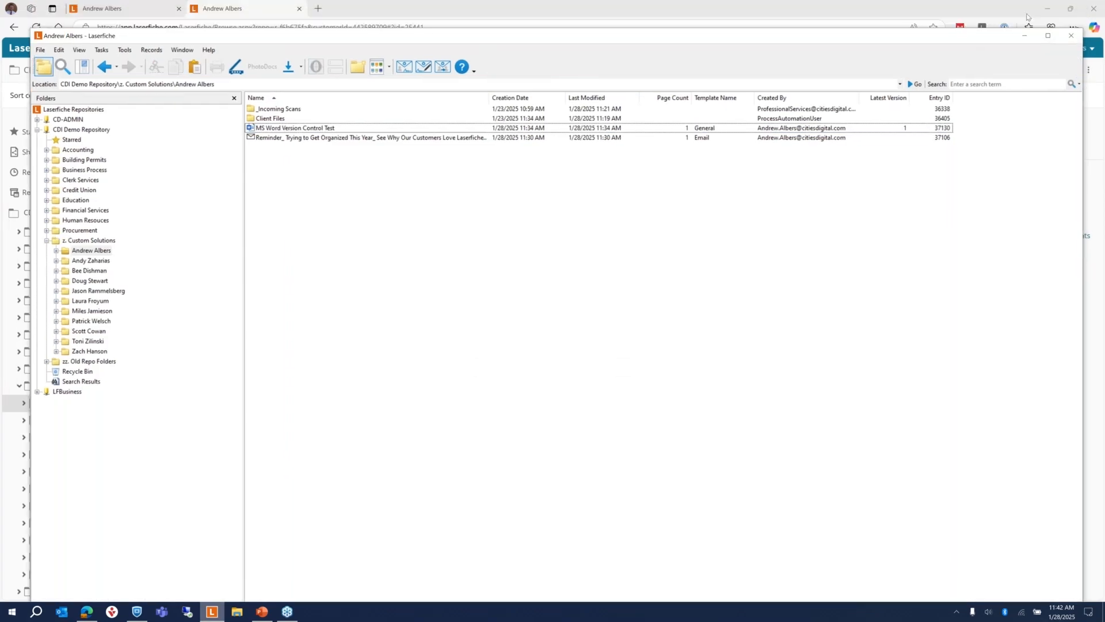
pyautogui.click(1047, 8)
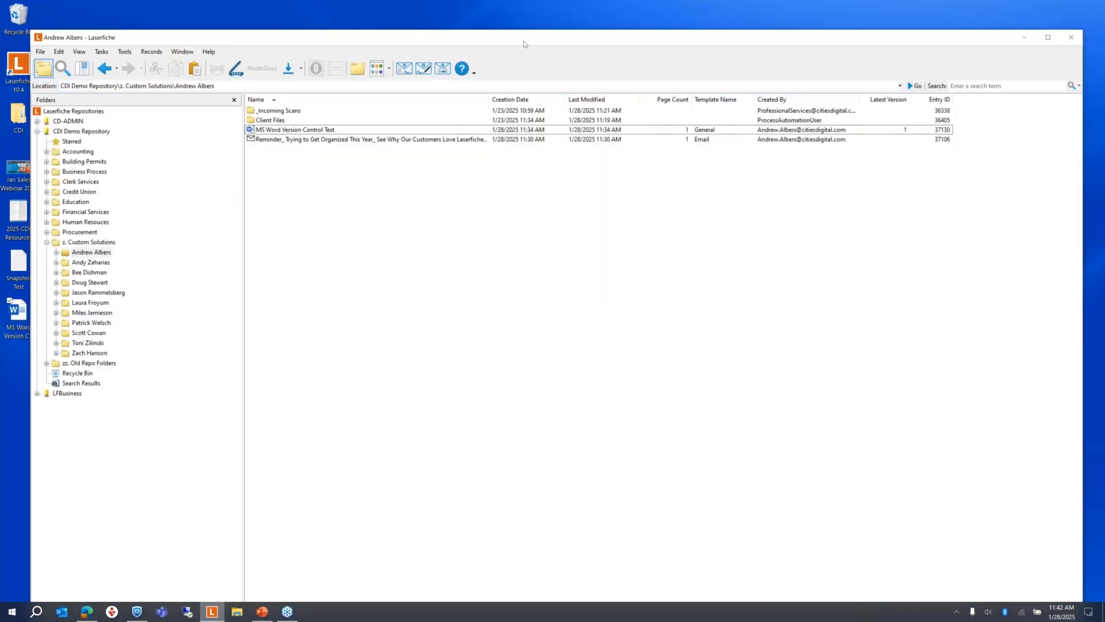
pyautogui.doubleClick(524, 43)
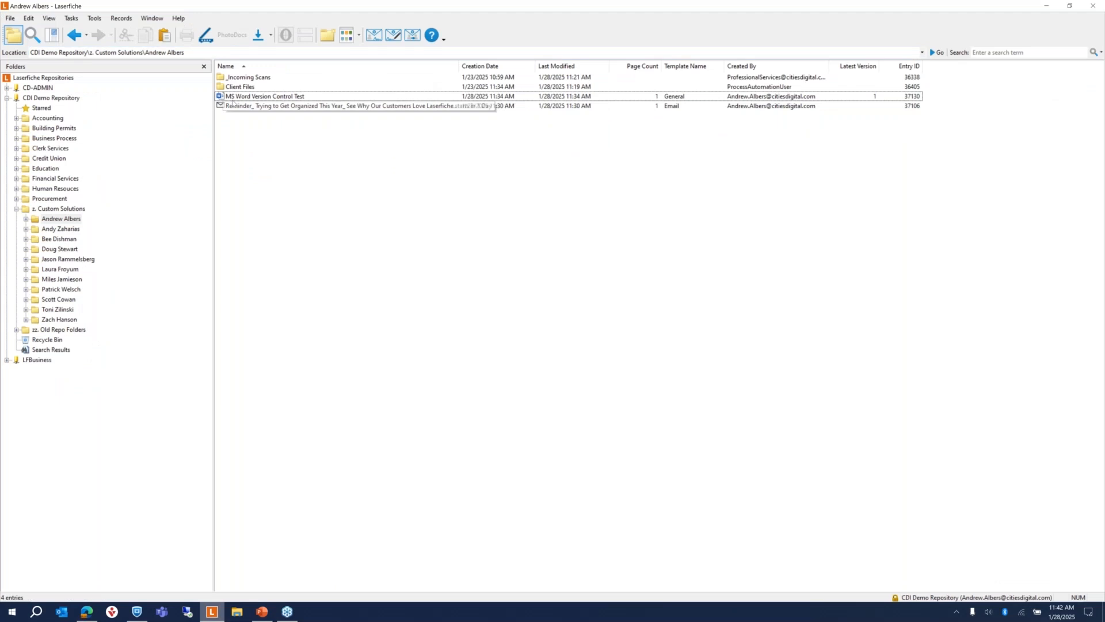
pyautogui.rightClick(241, 97)
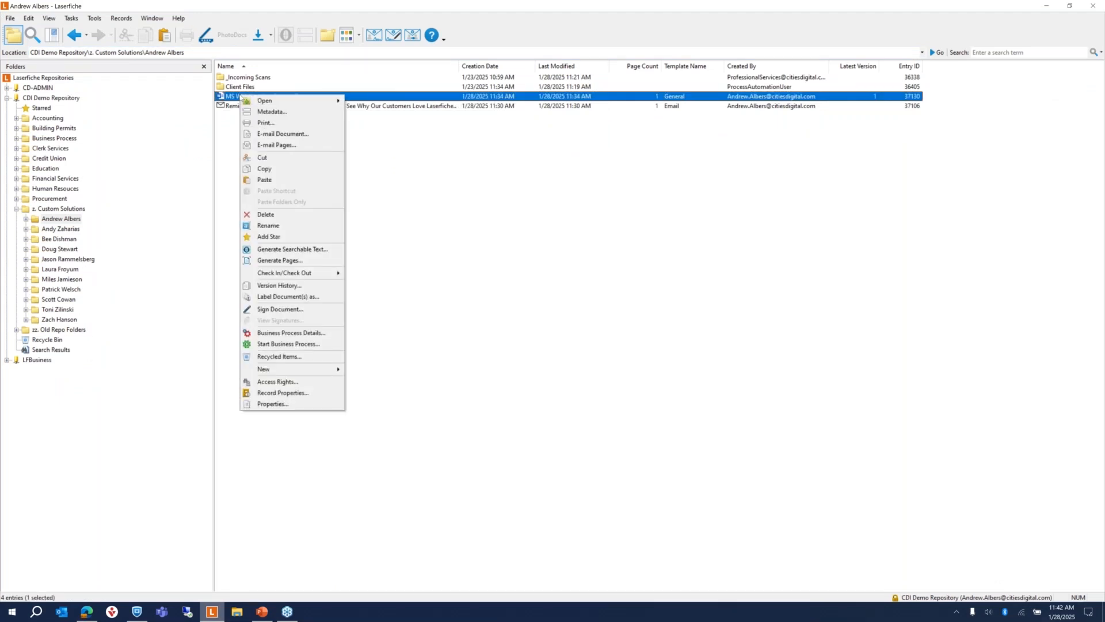
pyautogui.moveTo(309, 277)
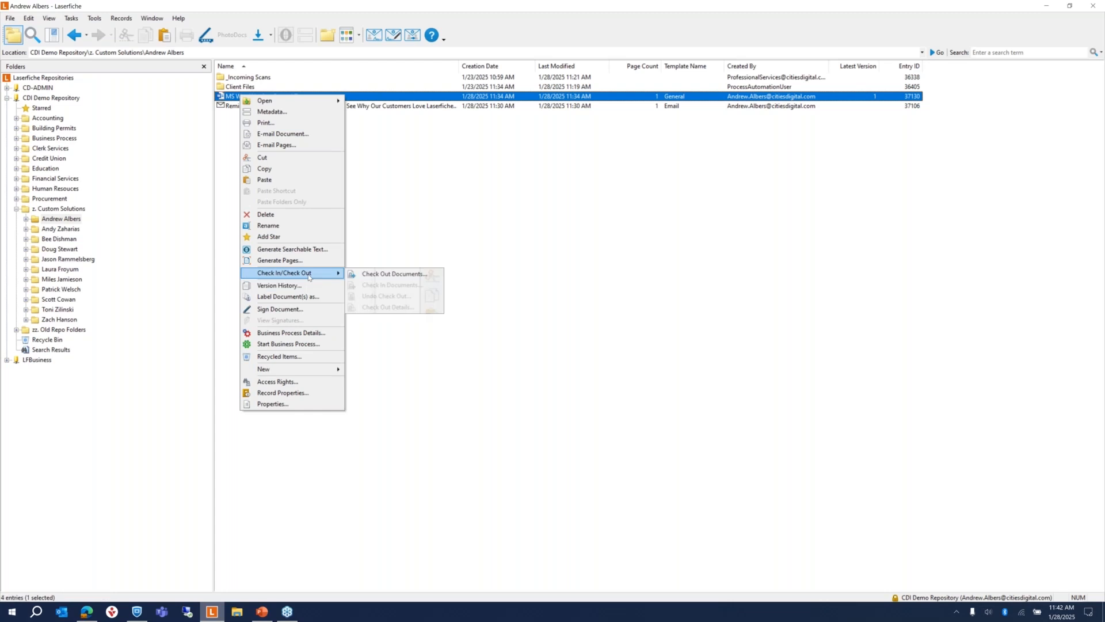
pyautogui.click(371, 275)
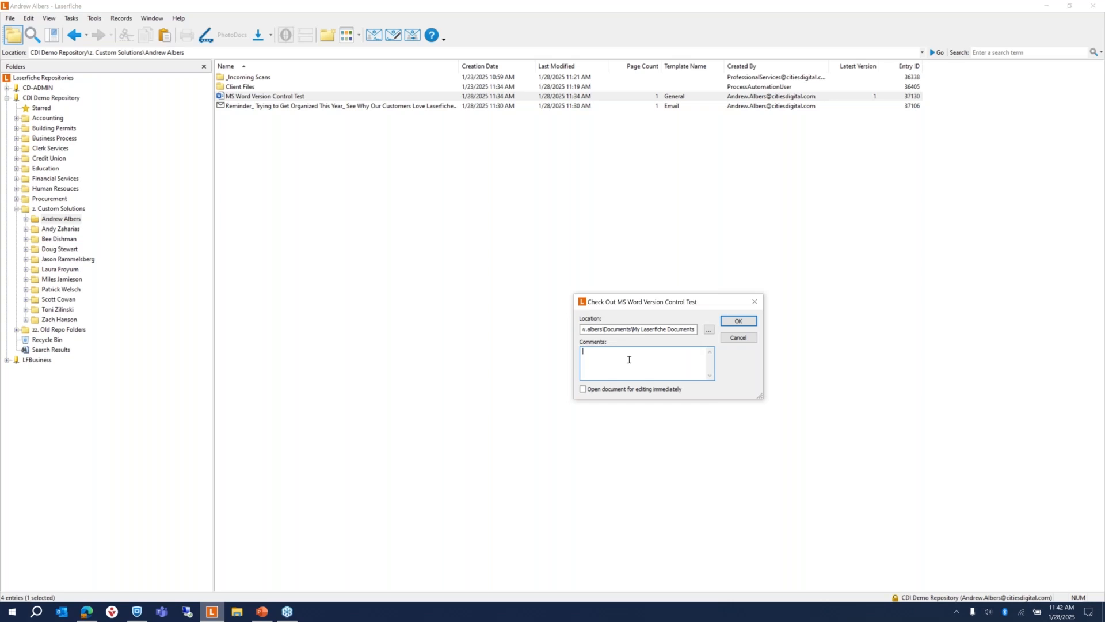
pyautogui.write('Took home for the weekend')
pyautogui.click(739, 322)
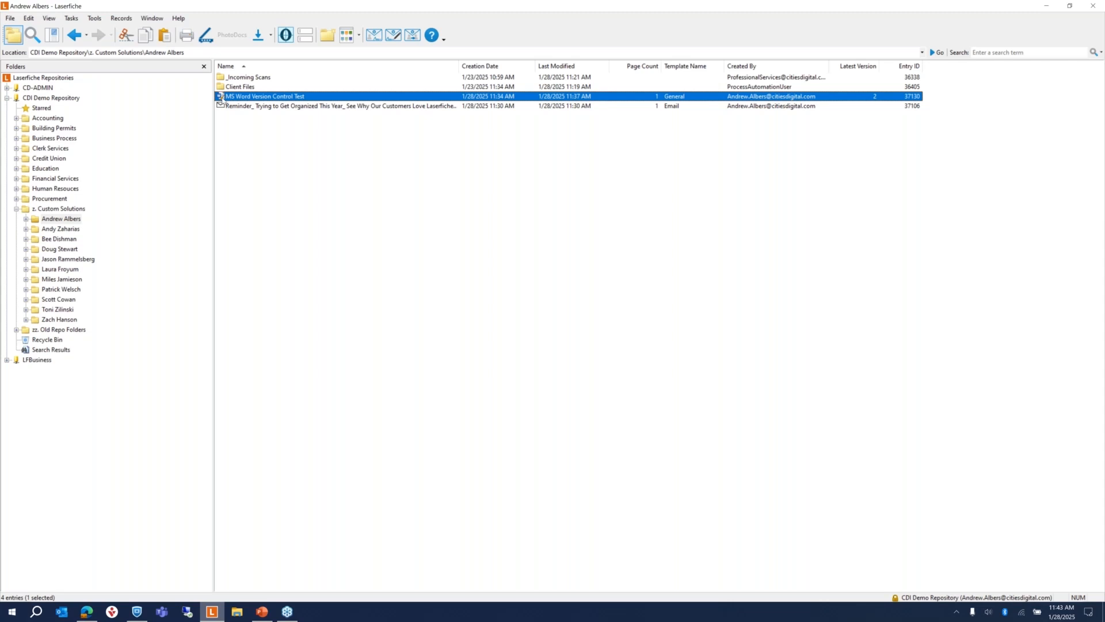
pyautogui.moveTo(225, 99)
pyautogui.click(246, 159)
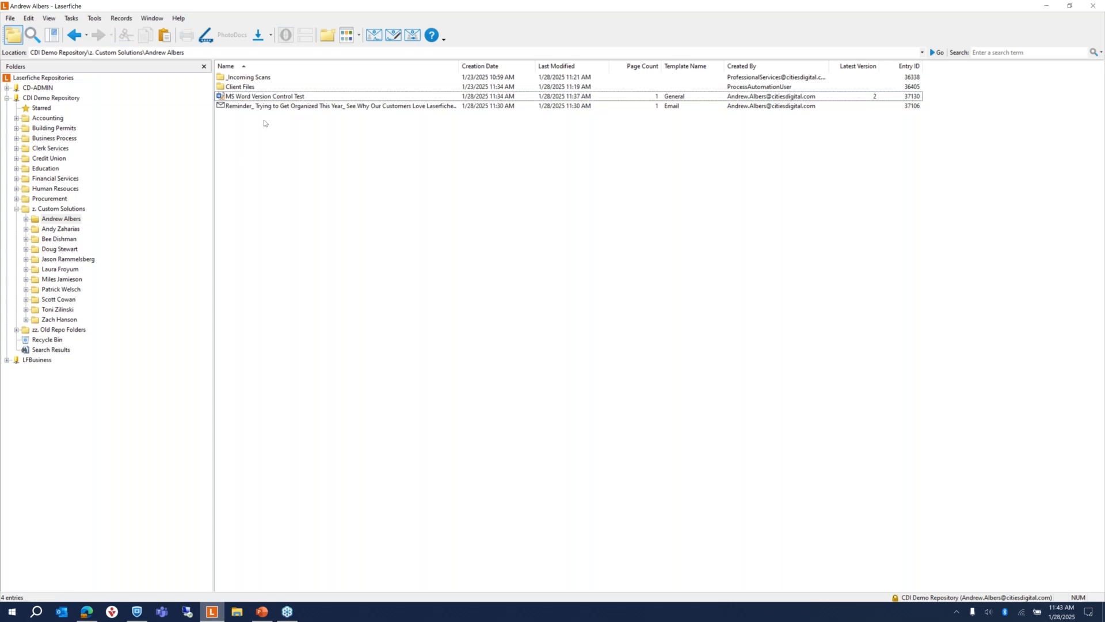
pyautogui.click(266, 98)
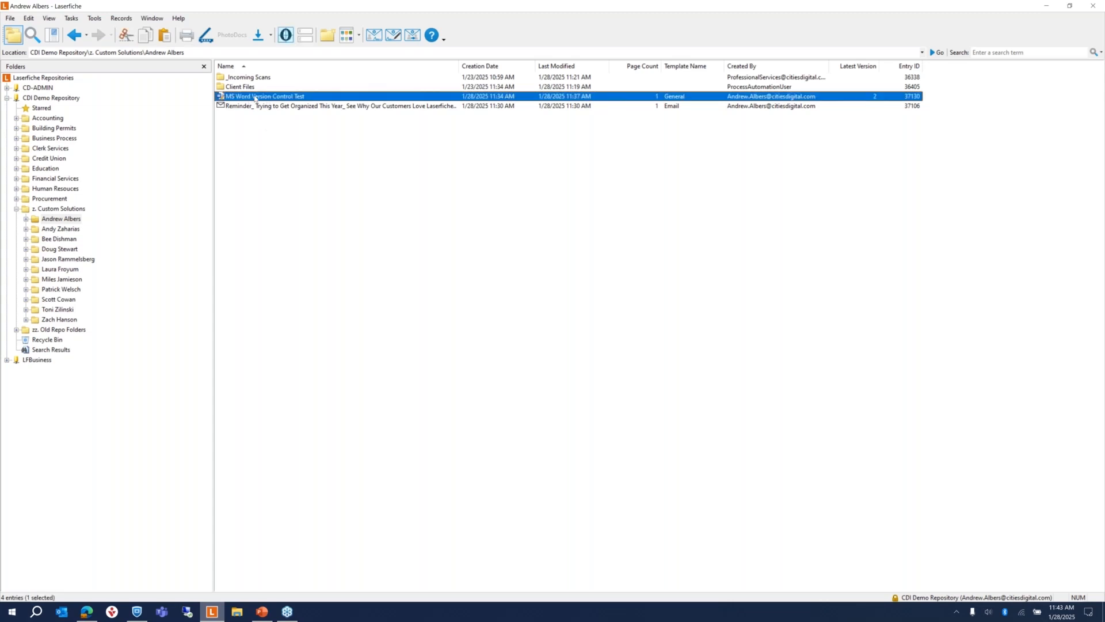
pyautogui.rightClick(255, 98)
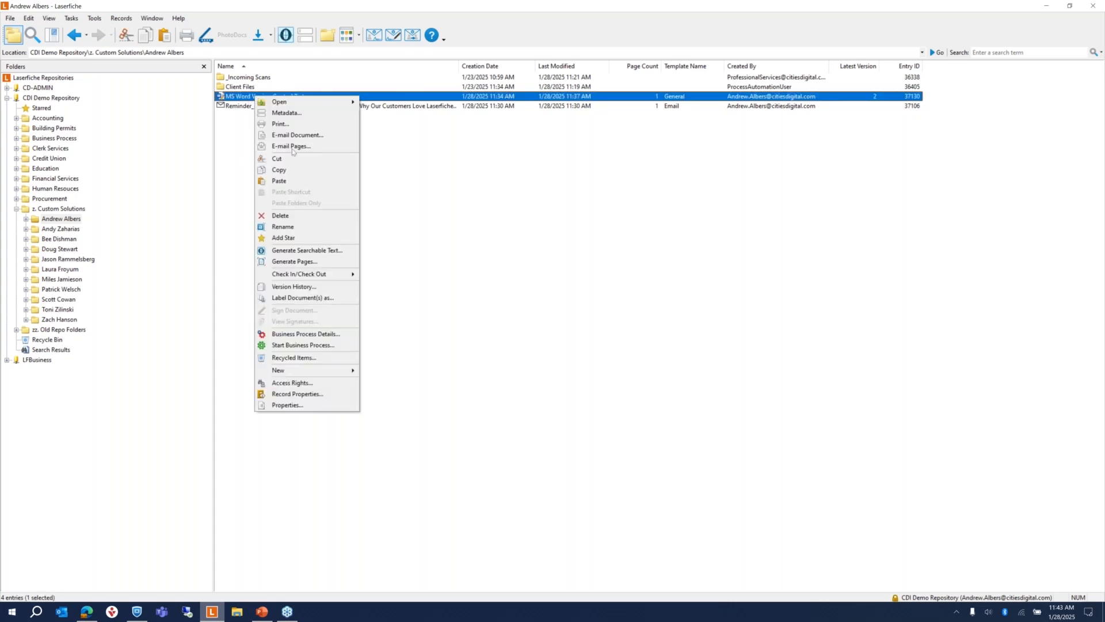
pyautogui.moveTo(348, 274)
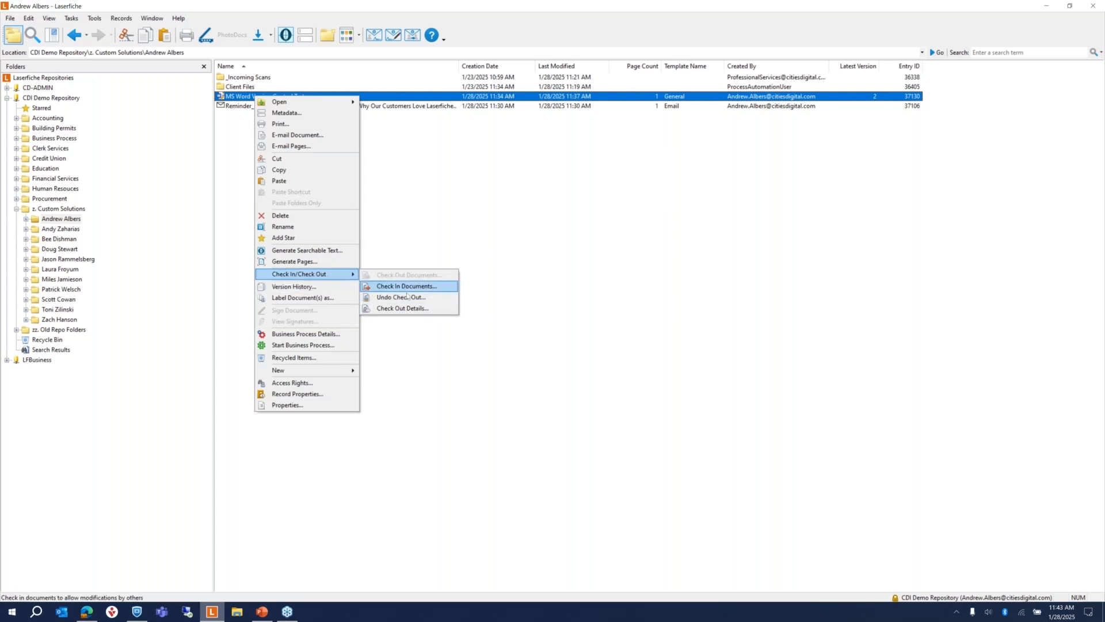
pyautogui.click(403, 308)
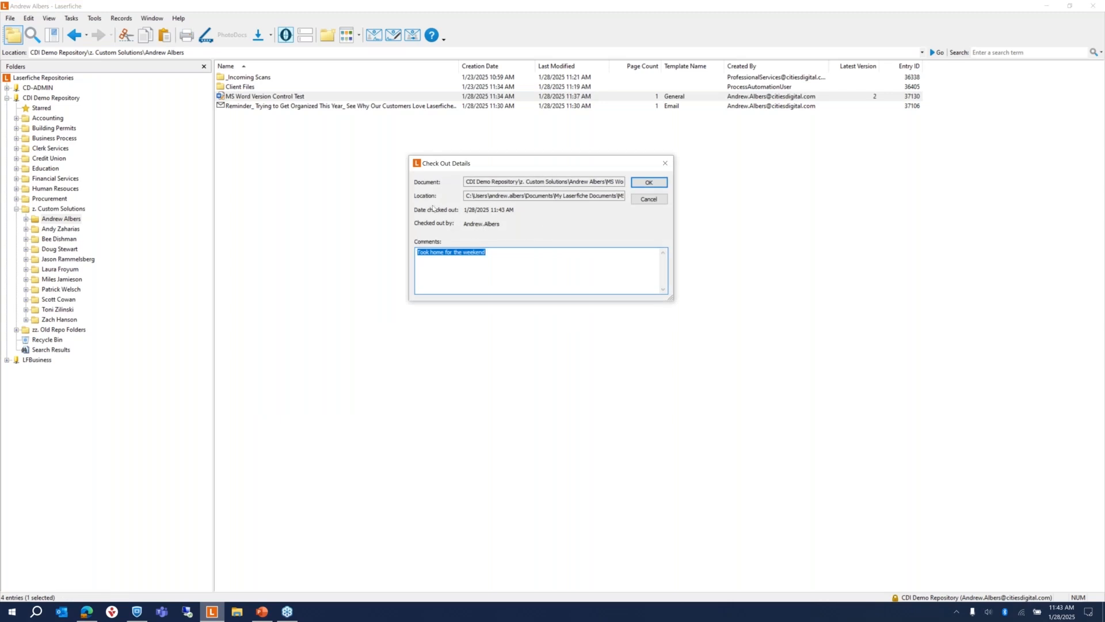
pyautogui.click(502, 256)
pyautogui.moveTo(489, 253); pyautogui.dragTo(405, 246)
pyautogui.click(648, 182)
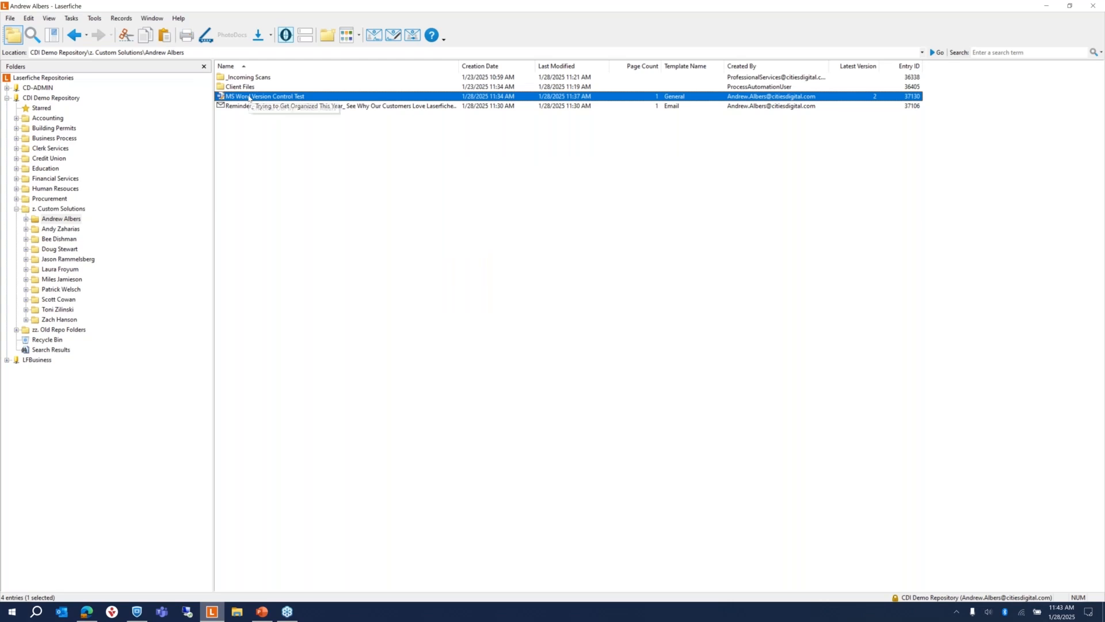
# Step: Check the Word document back in, appending 'Done with edits.' to the version comment
pyautogui.click(246, 124)
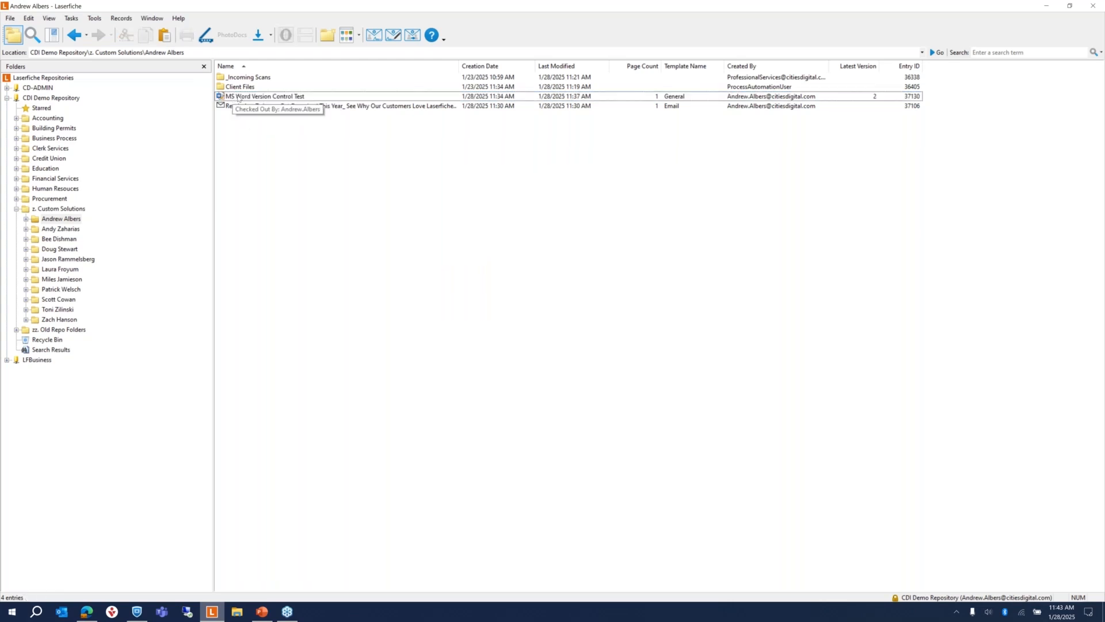
pyautogui.rightClick(237, 98)
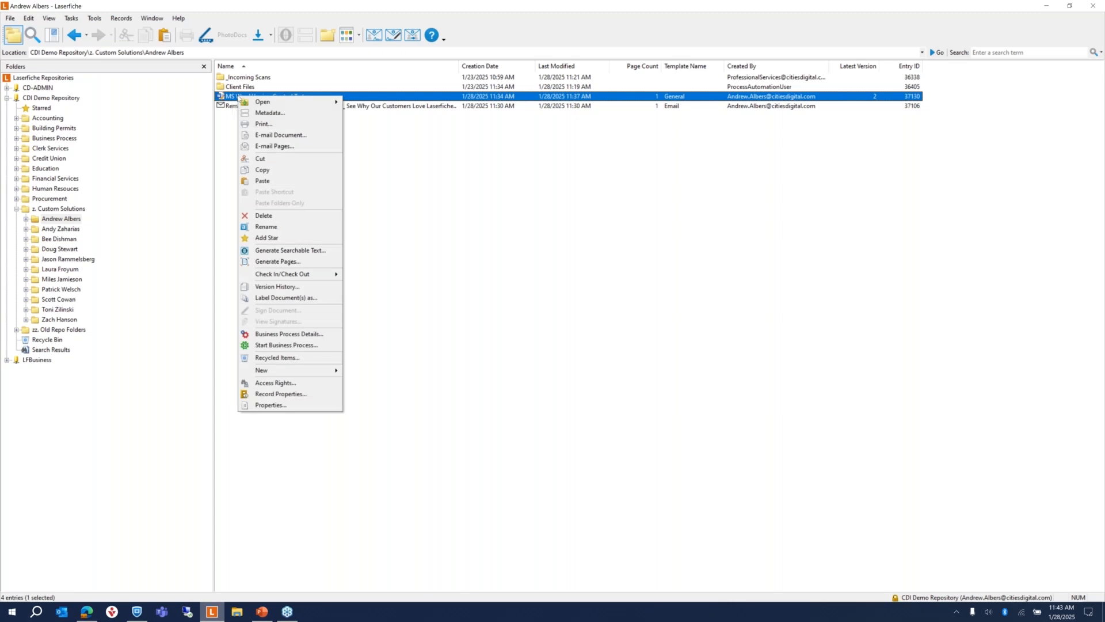
pyautogui.moveTo(299, 274)
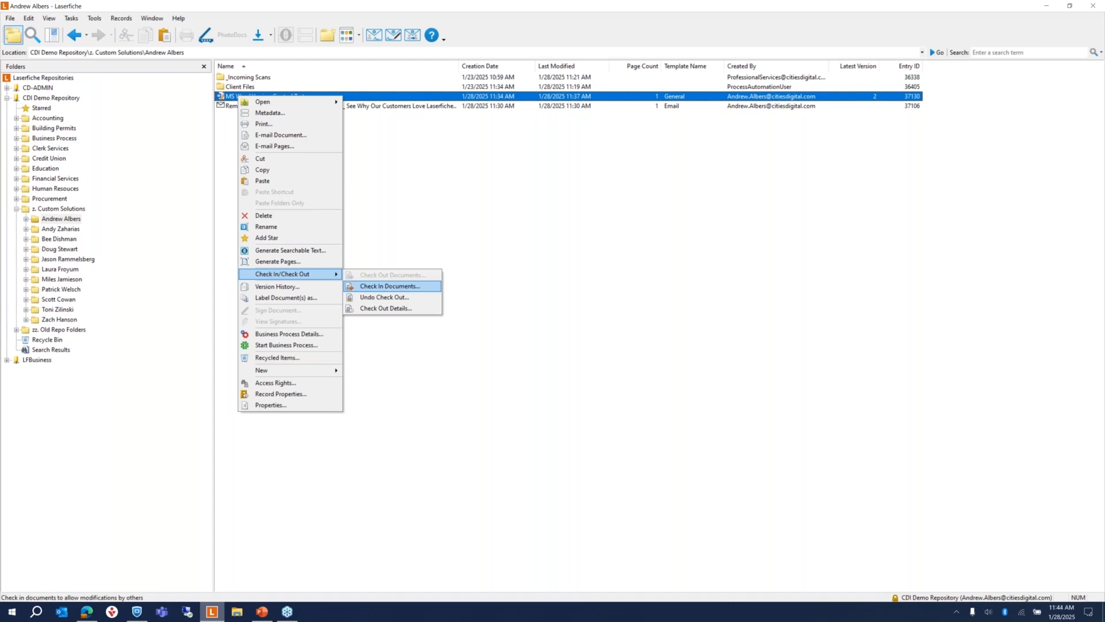
pyautogui.click(389, 286)
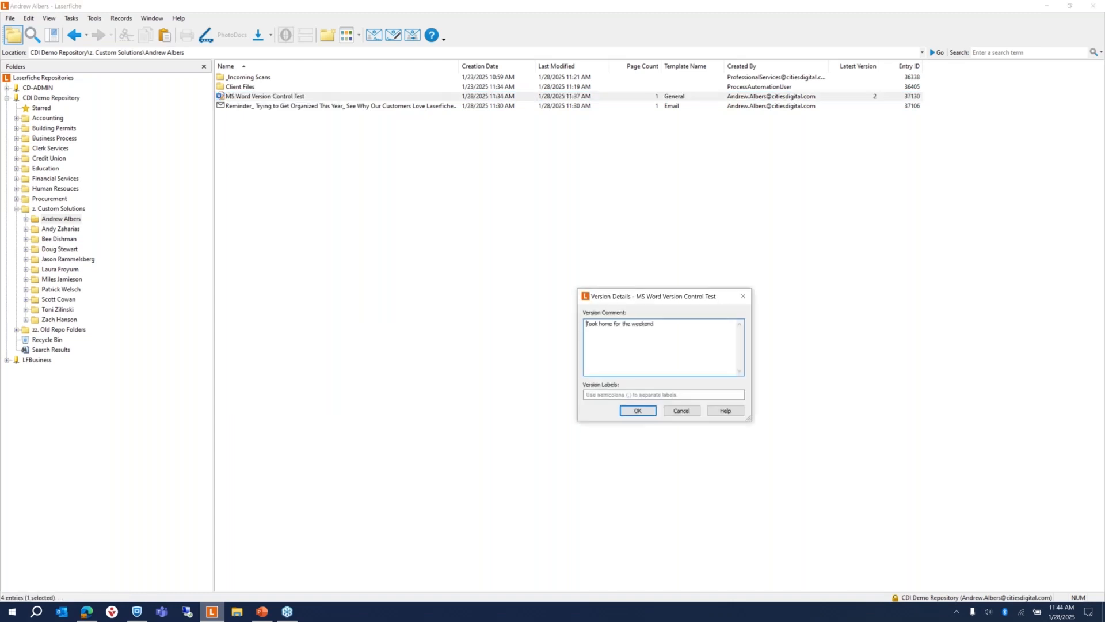
pyautogui.click(604, 394)
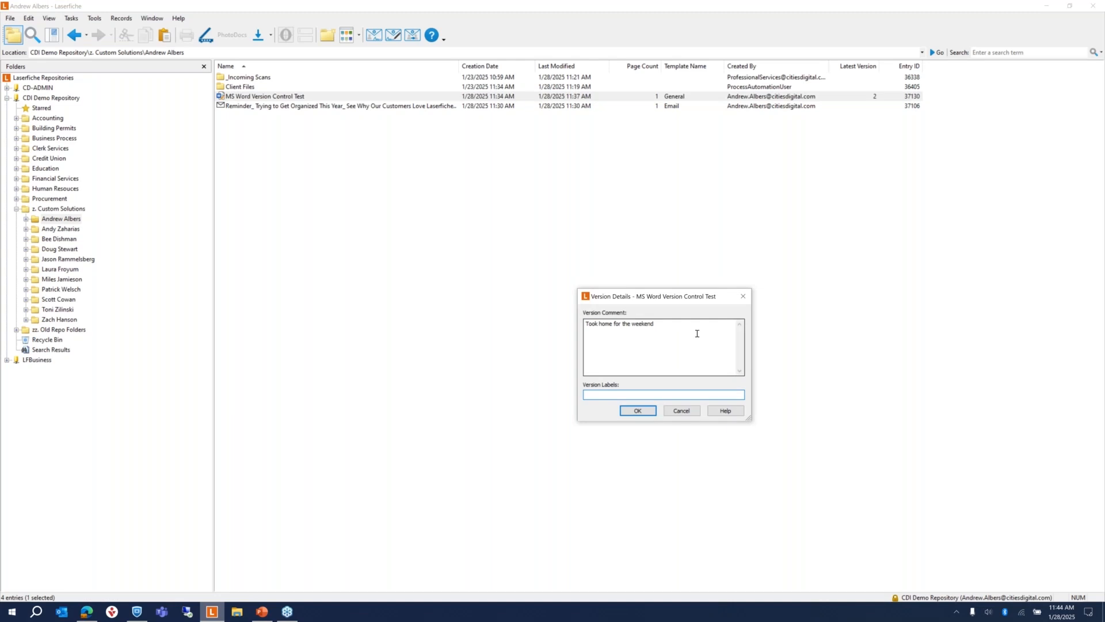
pyautogui.click(664, 325)
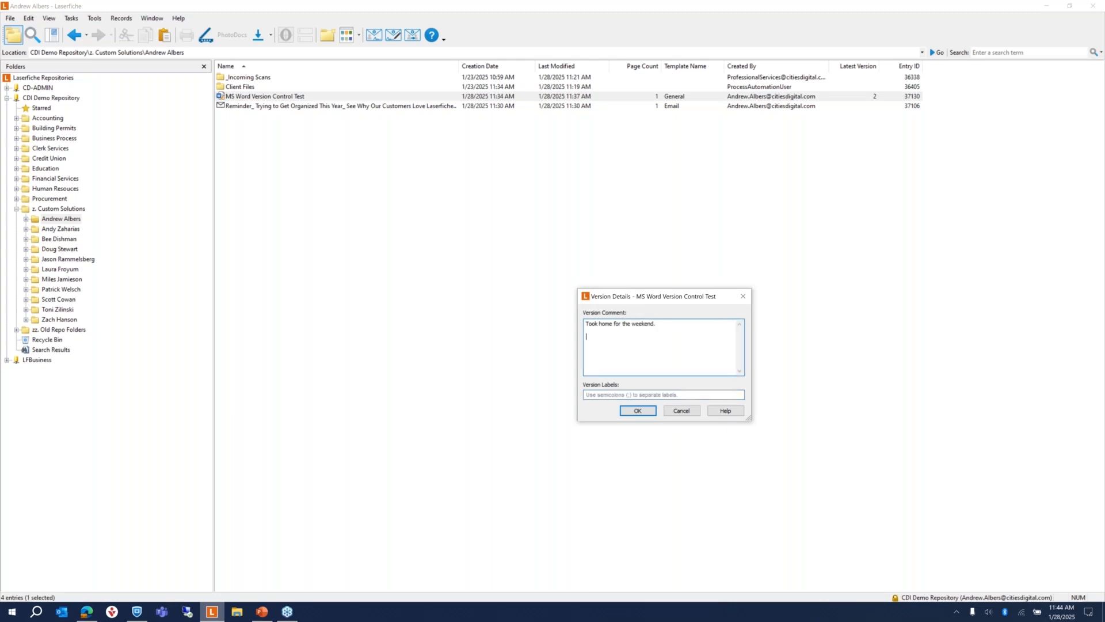
pyautogui.write('Done with edits.')
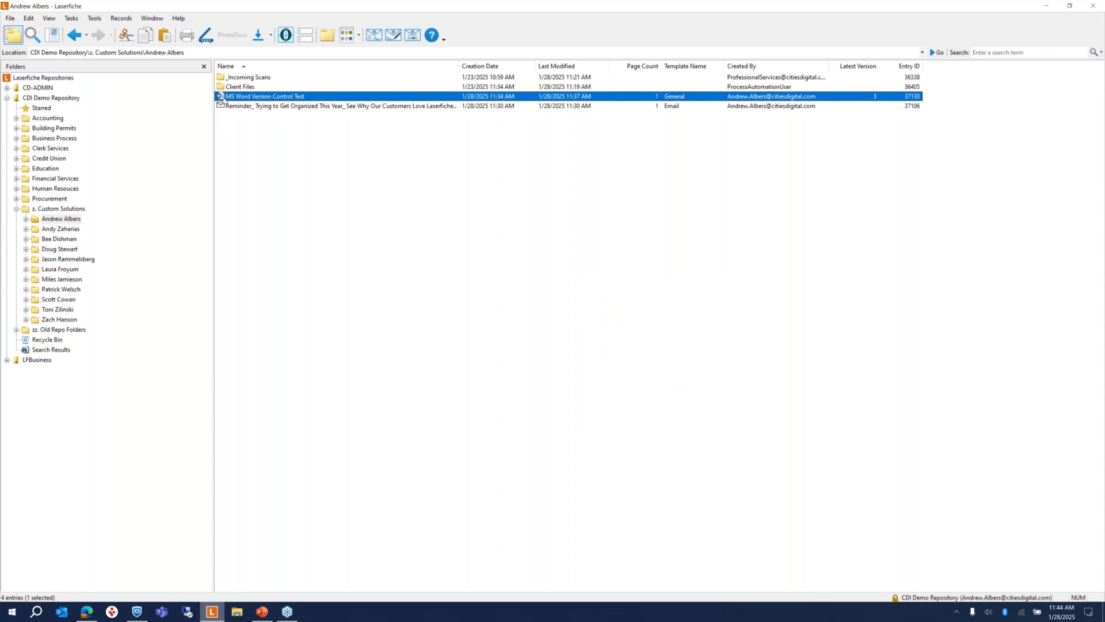
pyautogui.rightClick(238, 98)
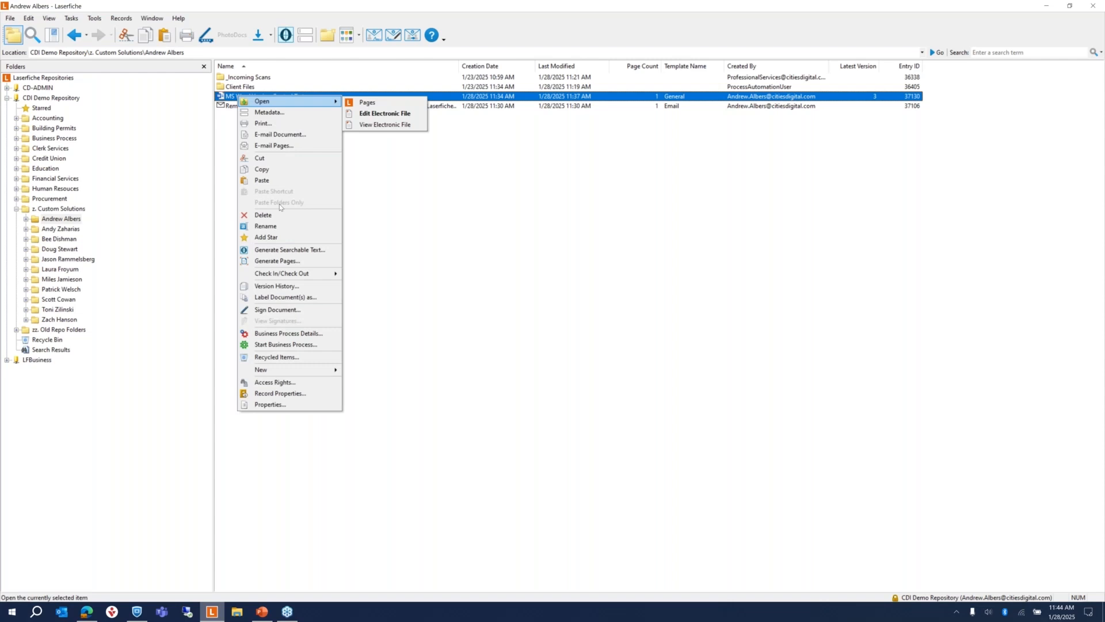
pyautogui.click(277, 286)
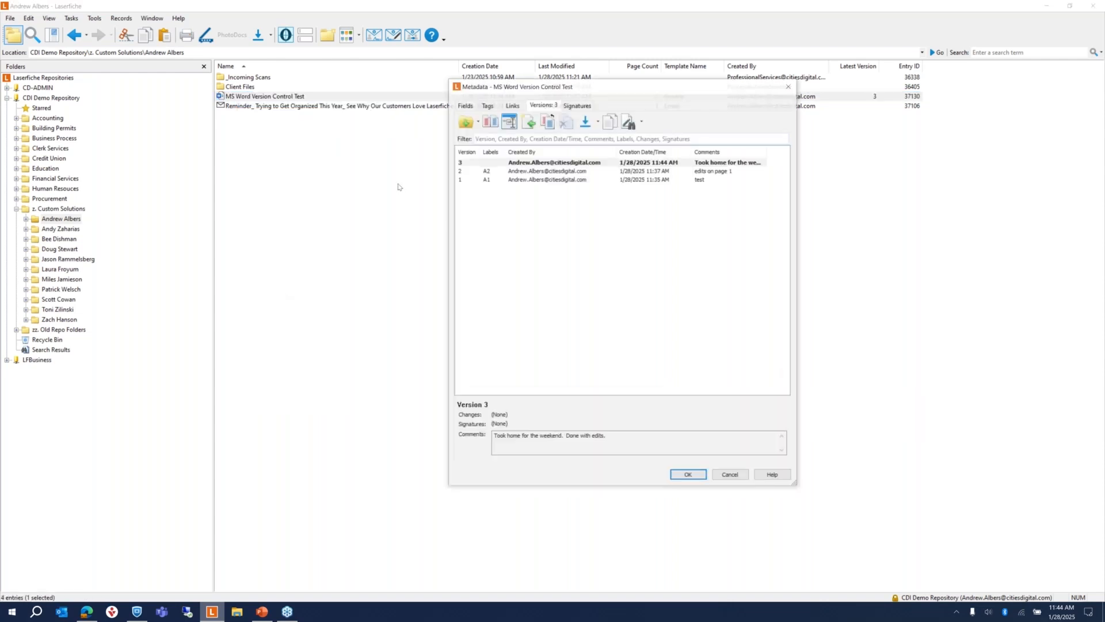
pyautogui.moveTo(768, 151); pyautogui.dragTo(785, 150)
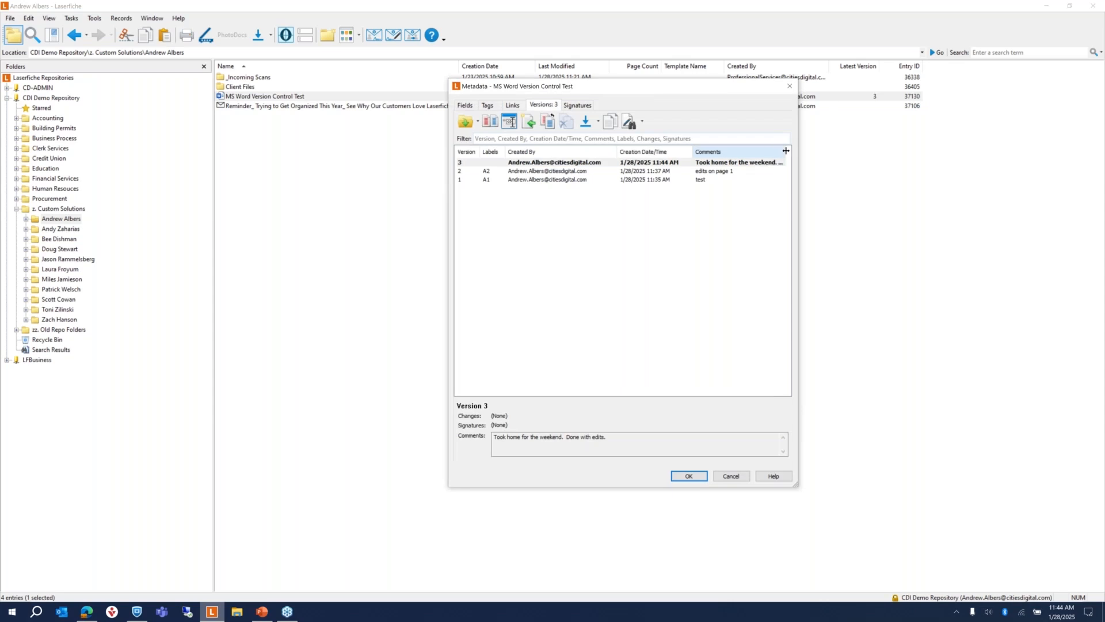
pyautogui.click(546, 163)
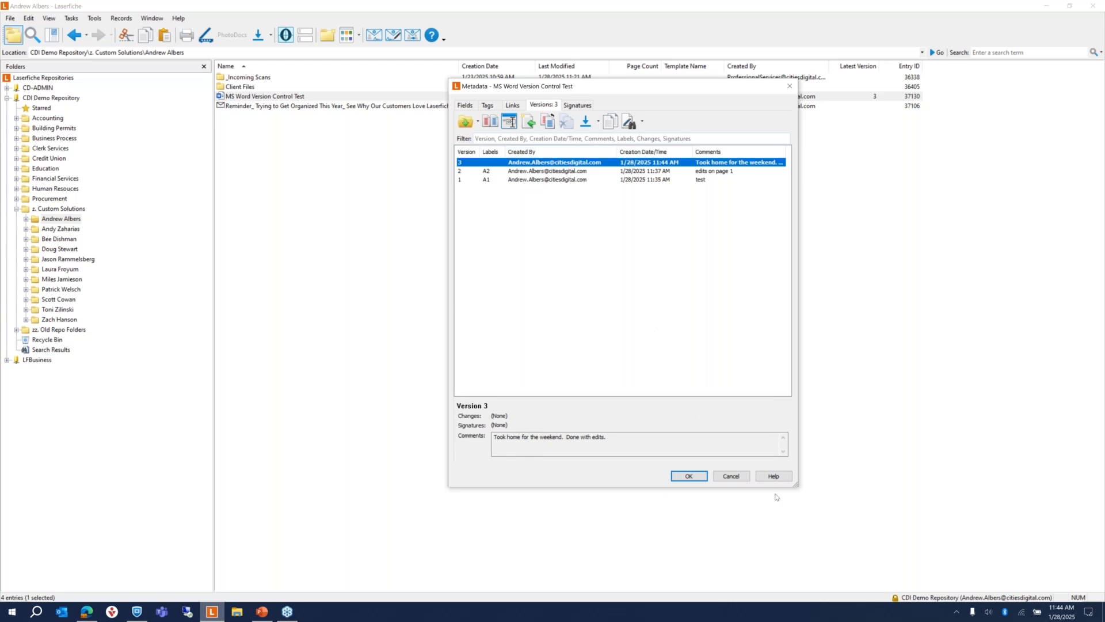
pyautogui.click(731, 477)
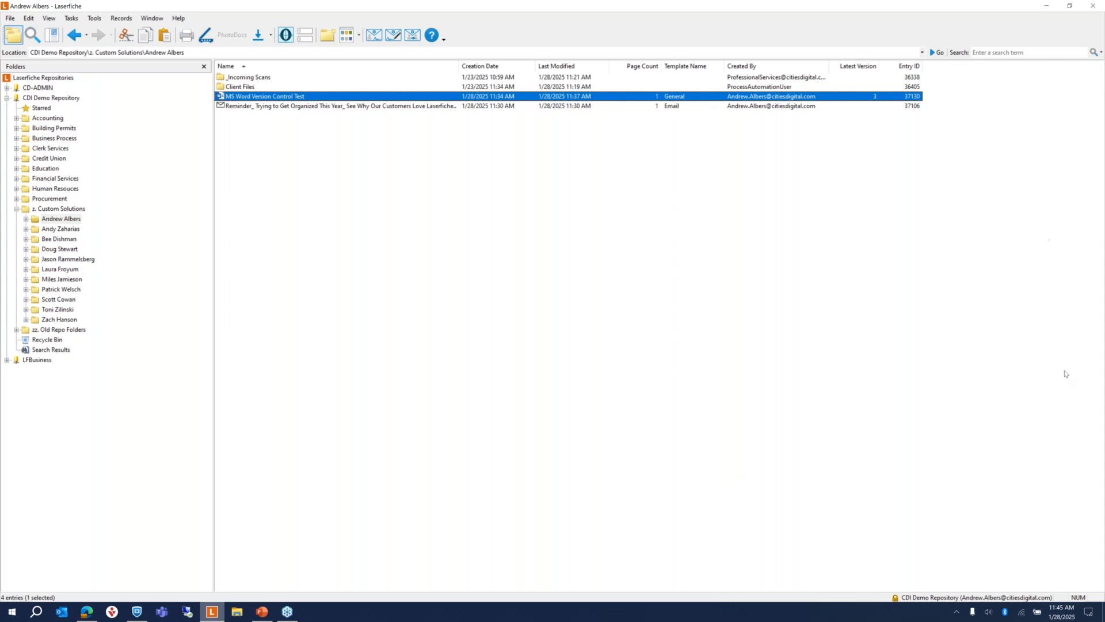
# Step: Switch to PowerPoint and present the Sales Webinar deck from slide 12
pyautogui.click(1082, 284)
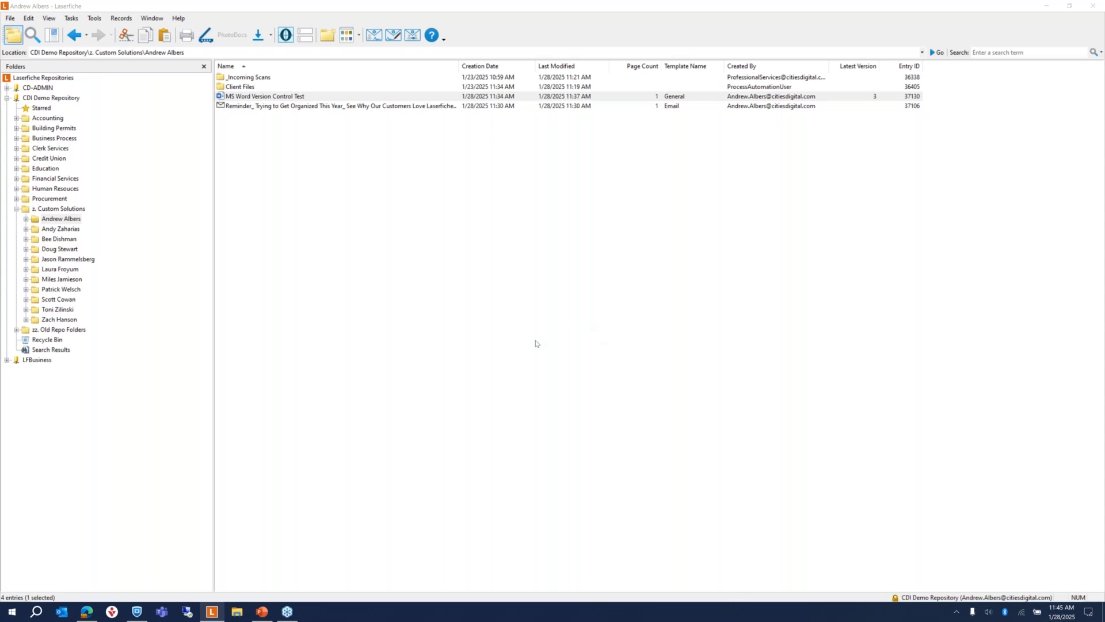
pyautogui.click(263, 610)
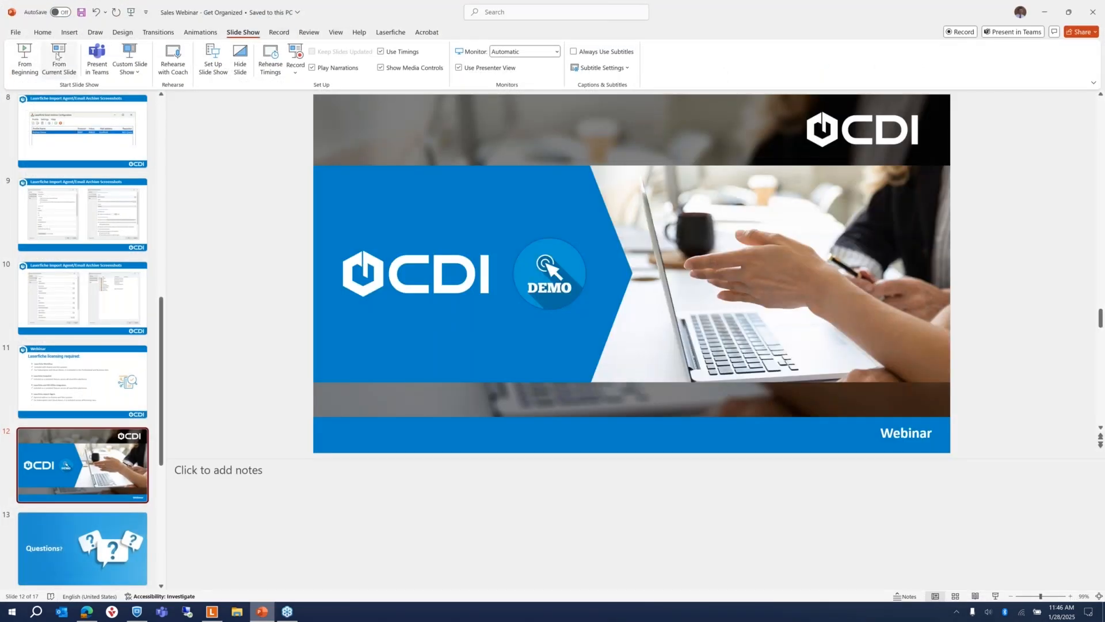
pyautogui.click(76, 62)
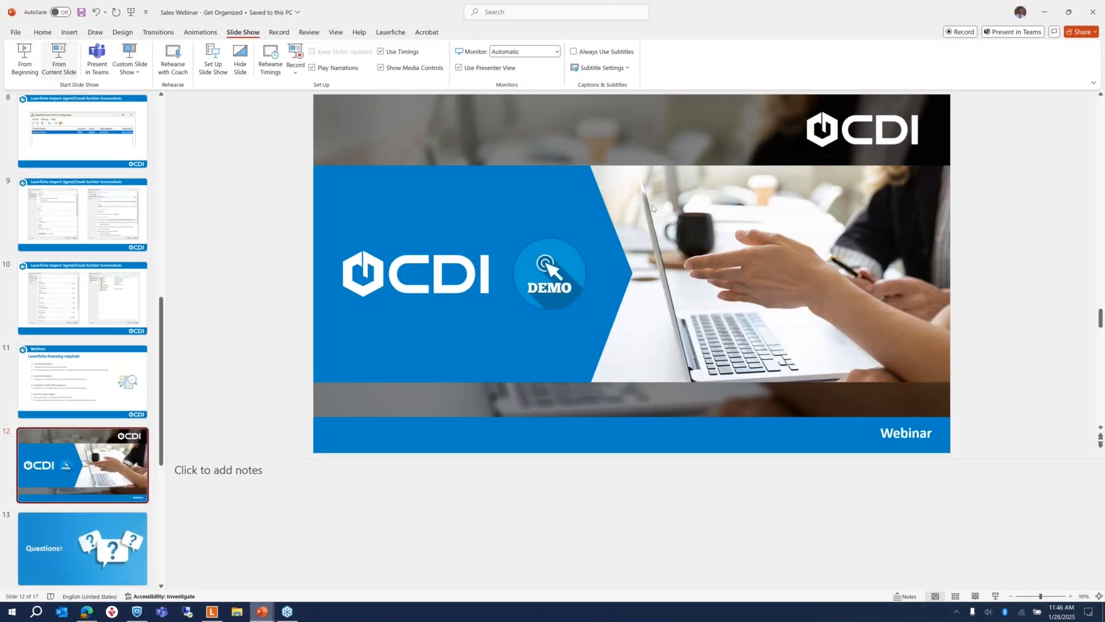